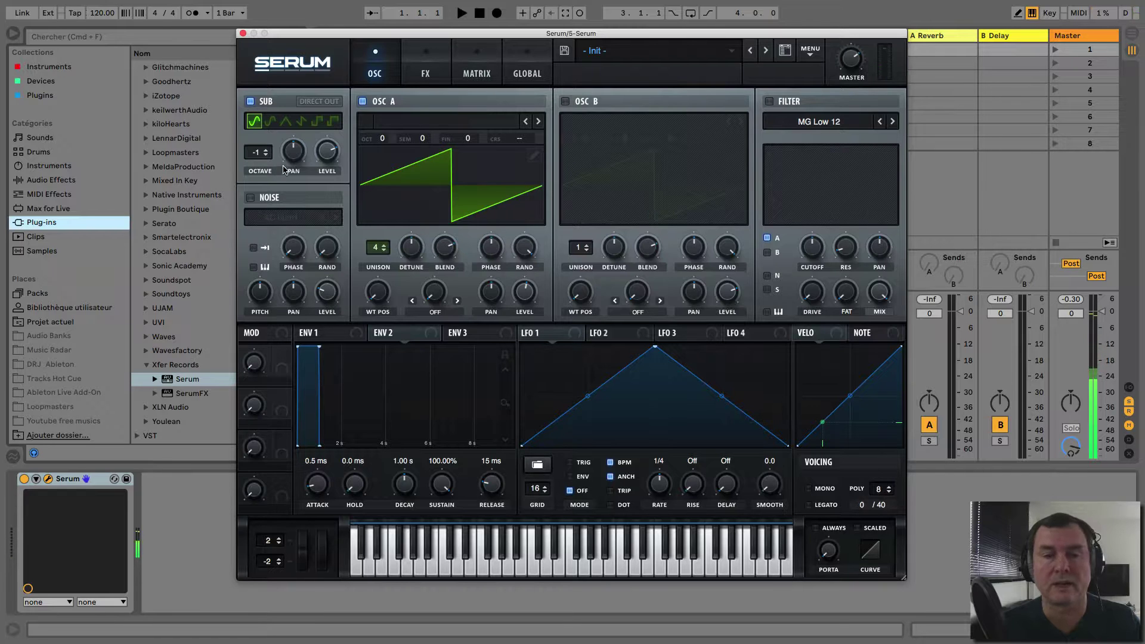
Show Serum's effects page and enable the Hyper/Dimension effect in the rack
click(426, 73)
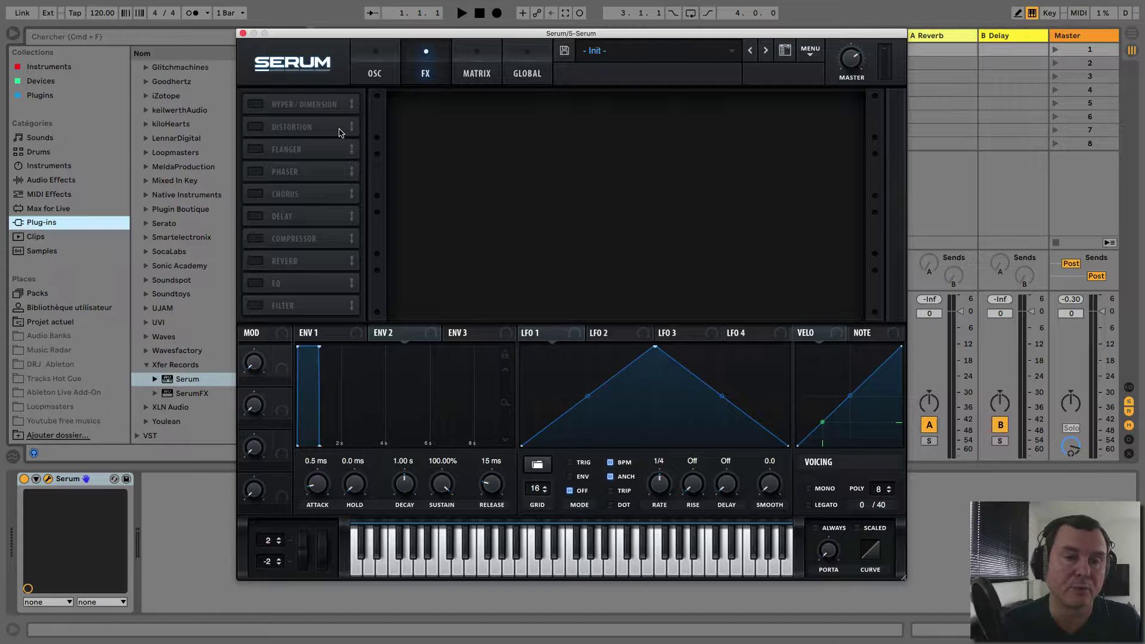
drag(316, 109, 325, 135)
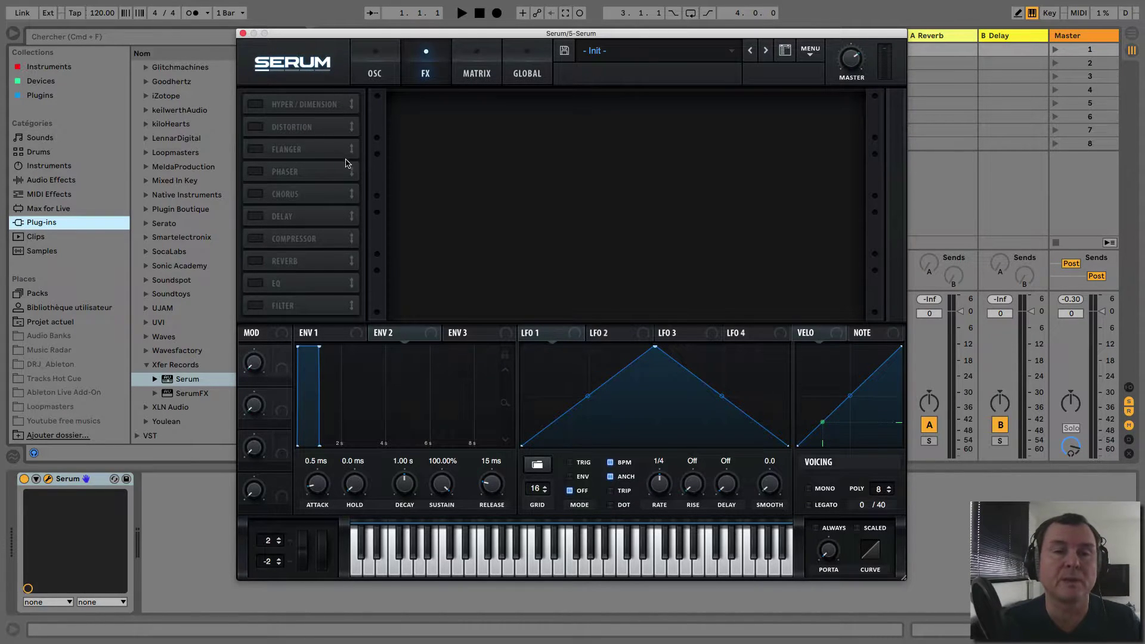
click(256, 105)
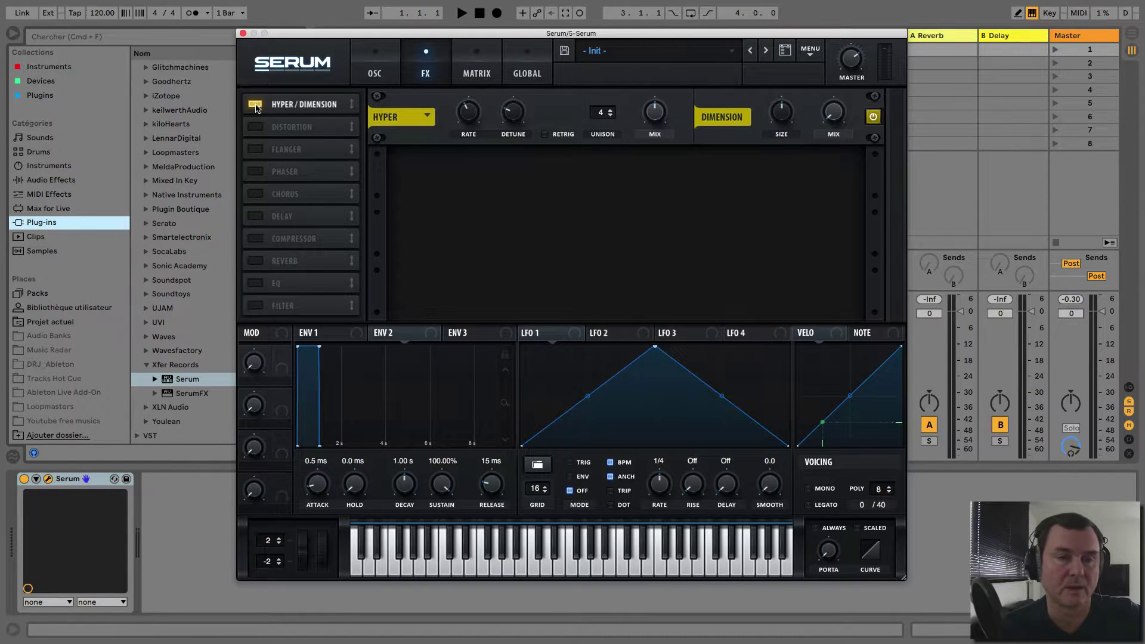
click(255, 105)
click(255, 105)
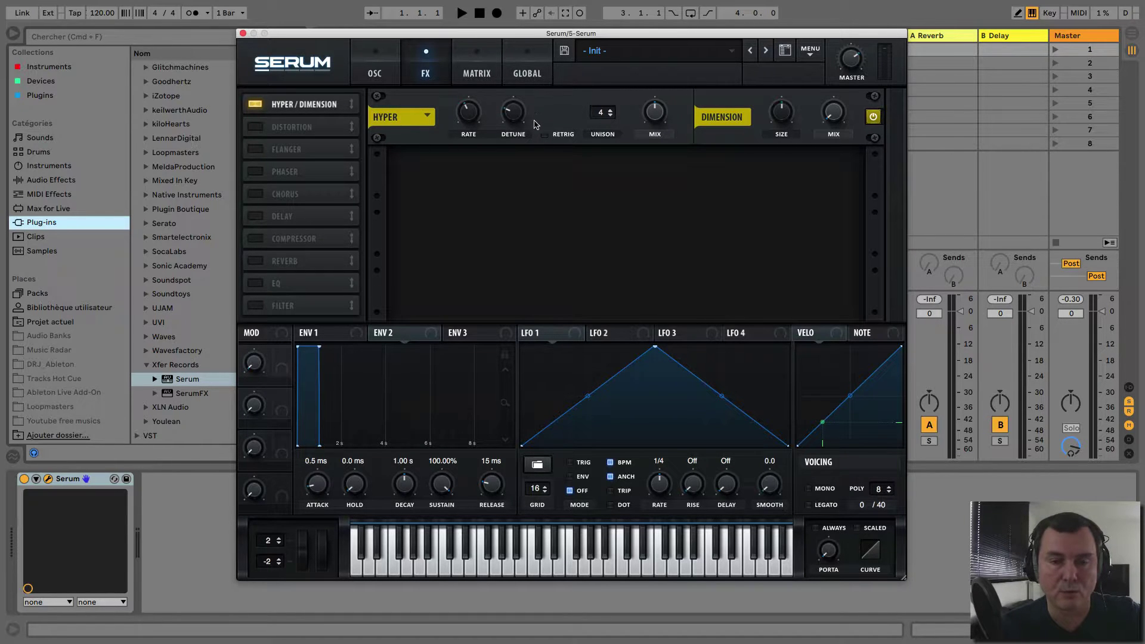
Enable Distortion, try it ahead of Hyper/Dimension in the effect order, and restore the original order
click(257, 127)
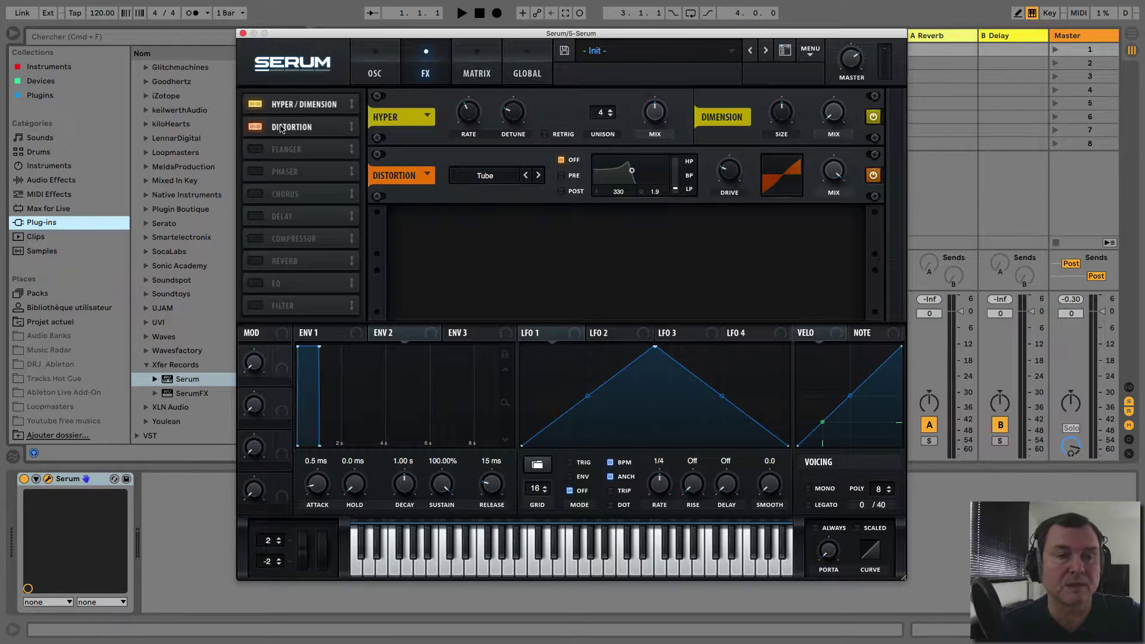
drag(327, 132, 334, 116)
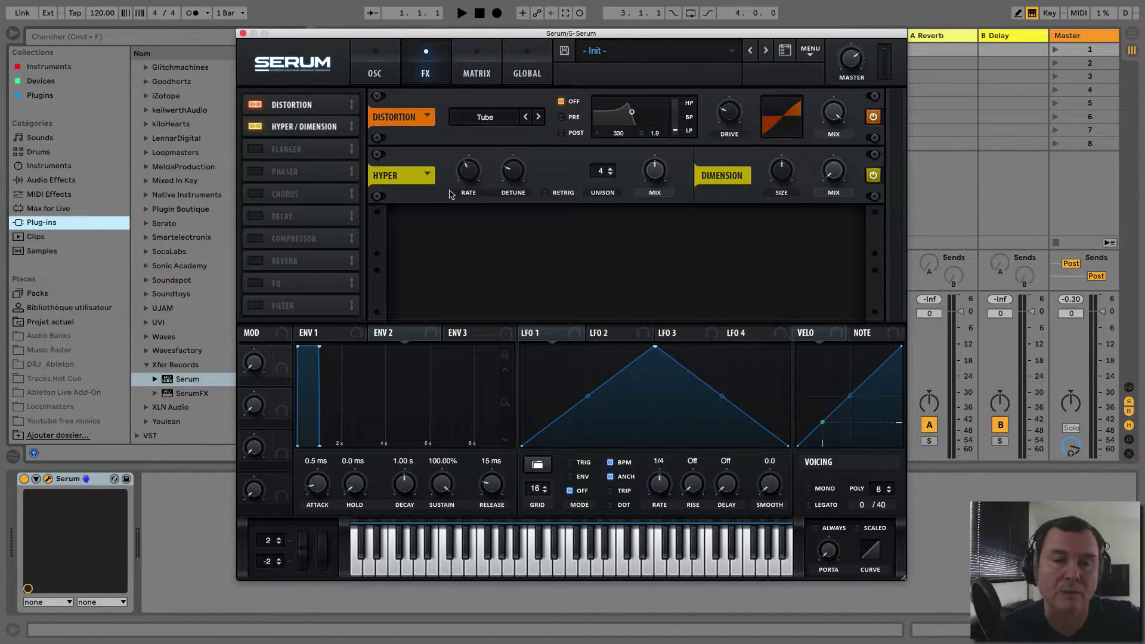
drag(301, 112, 302, 132)
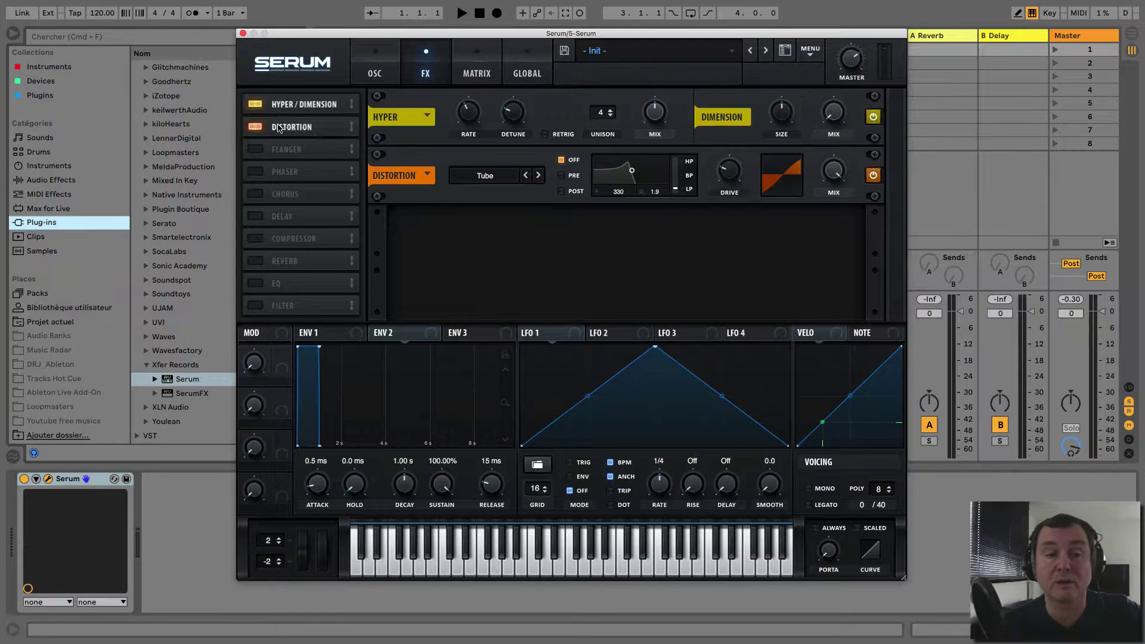
Disable Hyper/Dimension and try Distortion together with Reverb, keeping only Distortion enabled
click(256, 125)
click(255, 105)
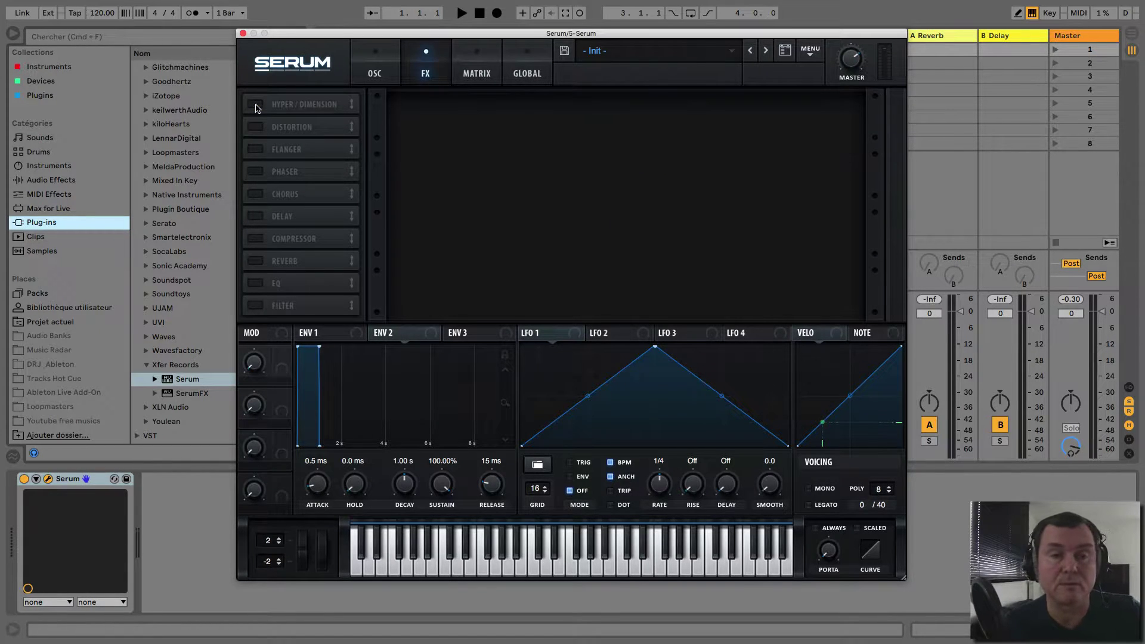
click(257, 127)
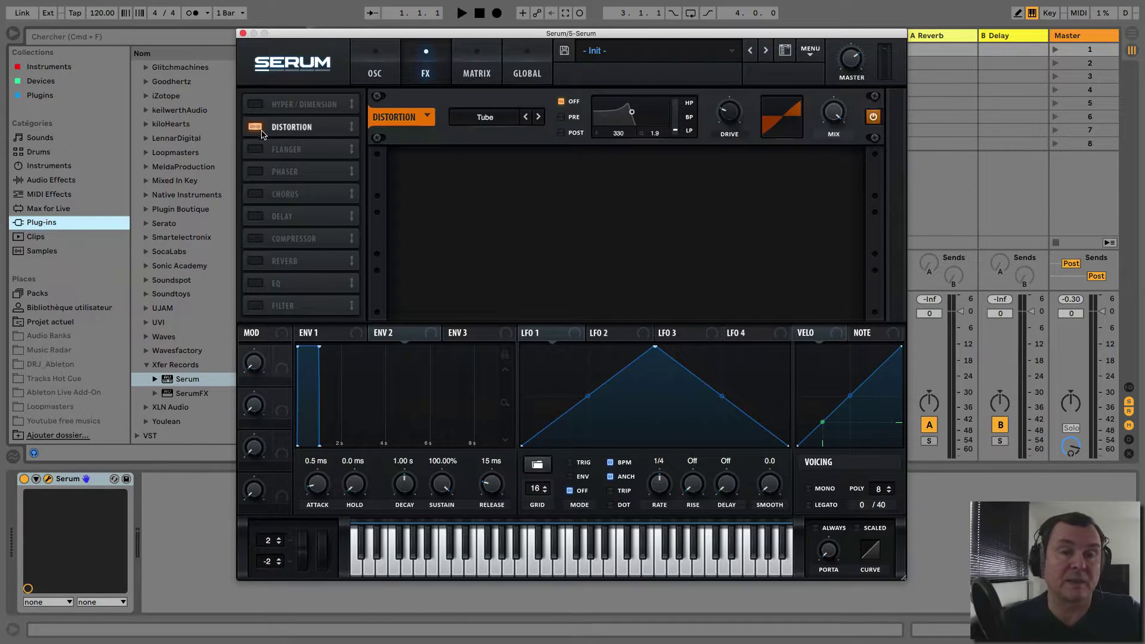
click(256, 262)
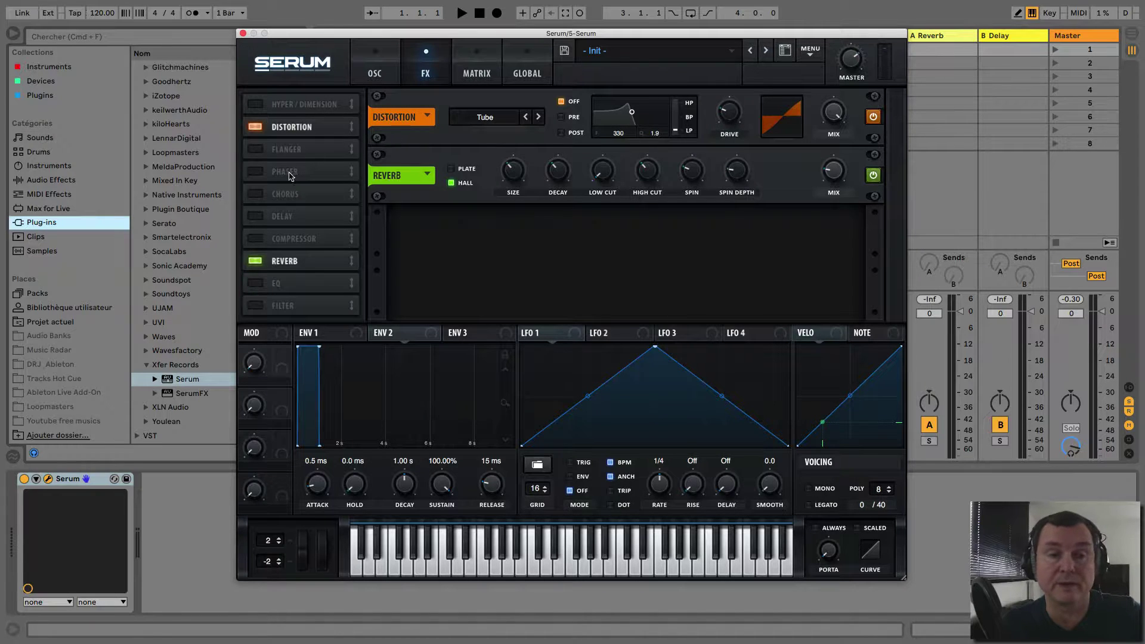
click(255, 262)
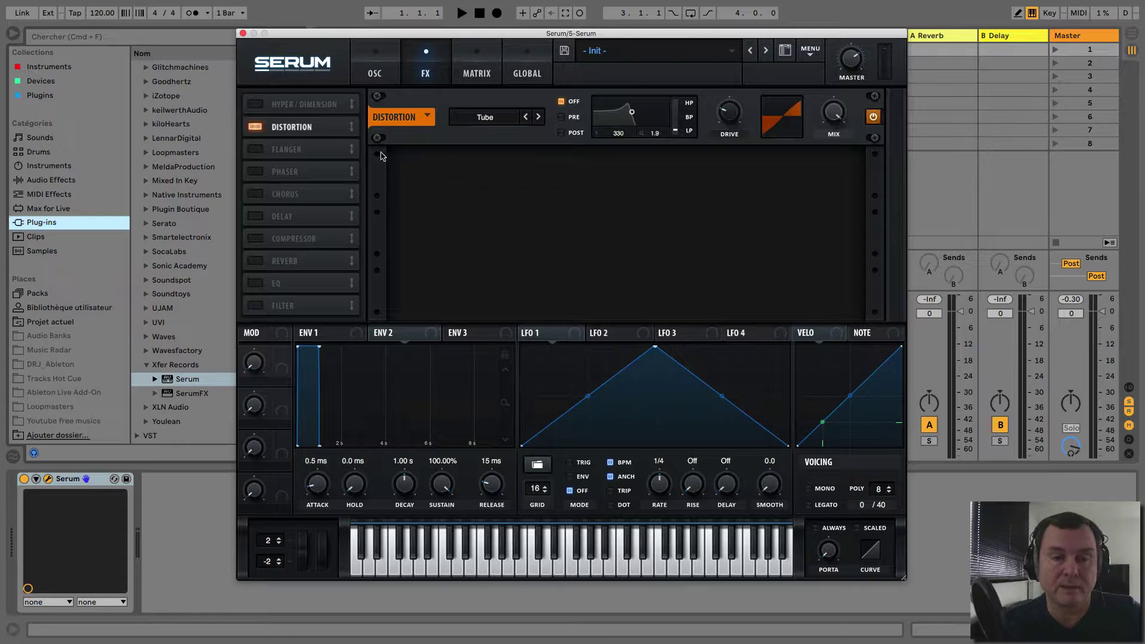
Switch Distortion off and on in the effect list, and repeatedly bypass and reactivate its module in the rack
click(256, 127)
click(255, 128)
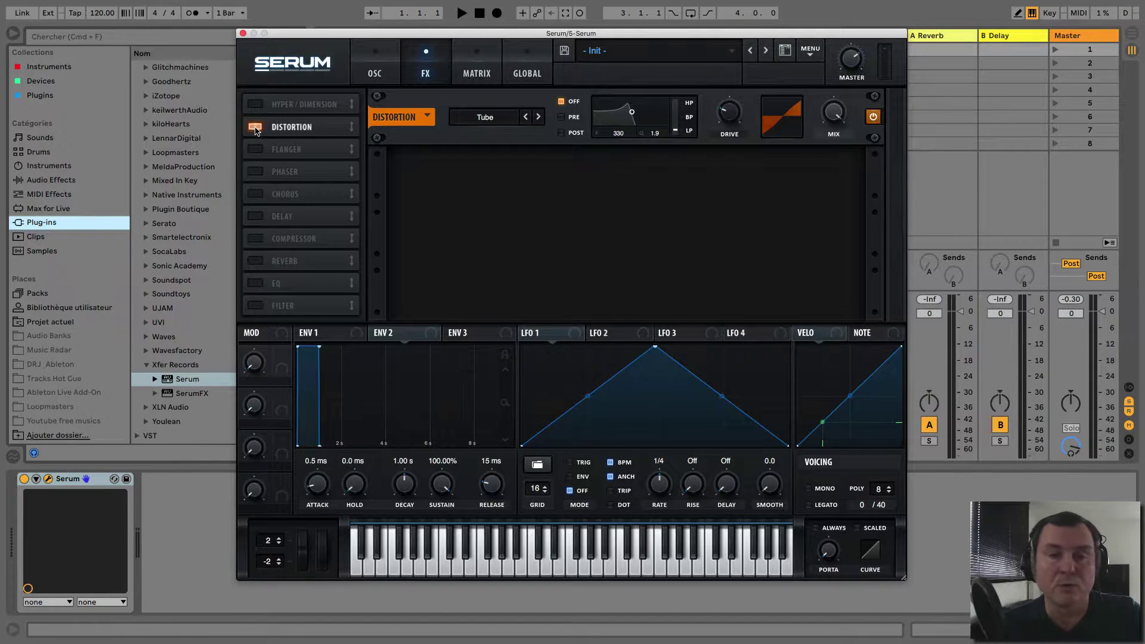
click(873, 118)
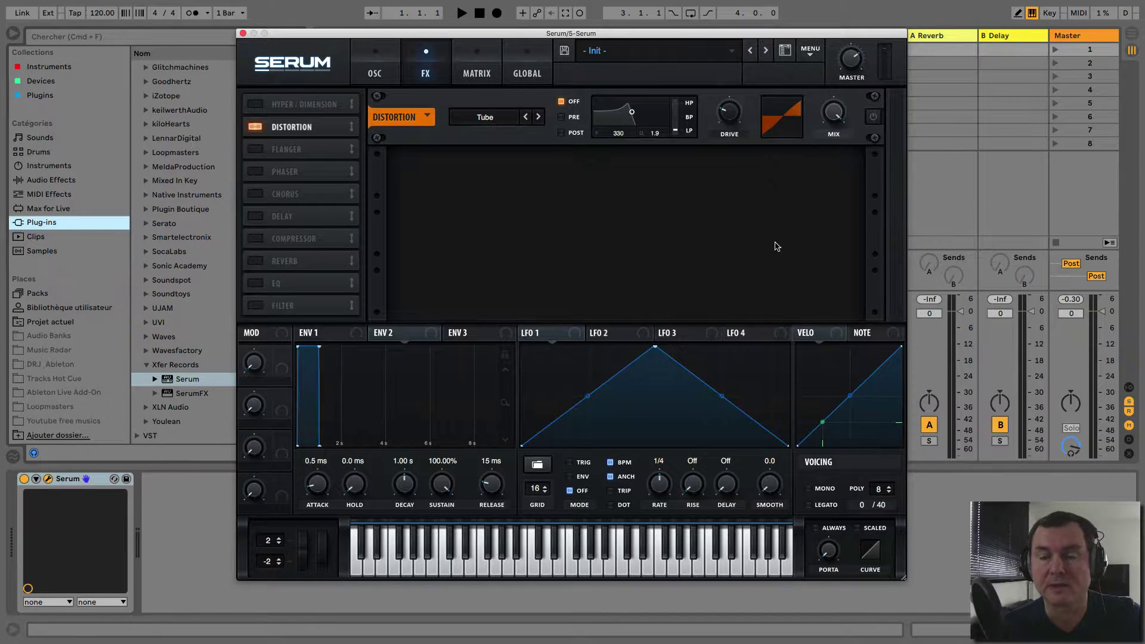
click(873, 120)
click(874, 120)
click(873, 119)
click(873, 119)
click(874, 119)
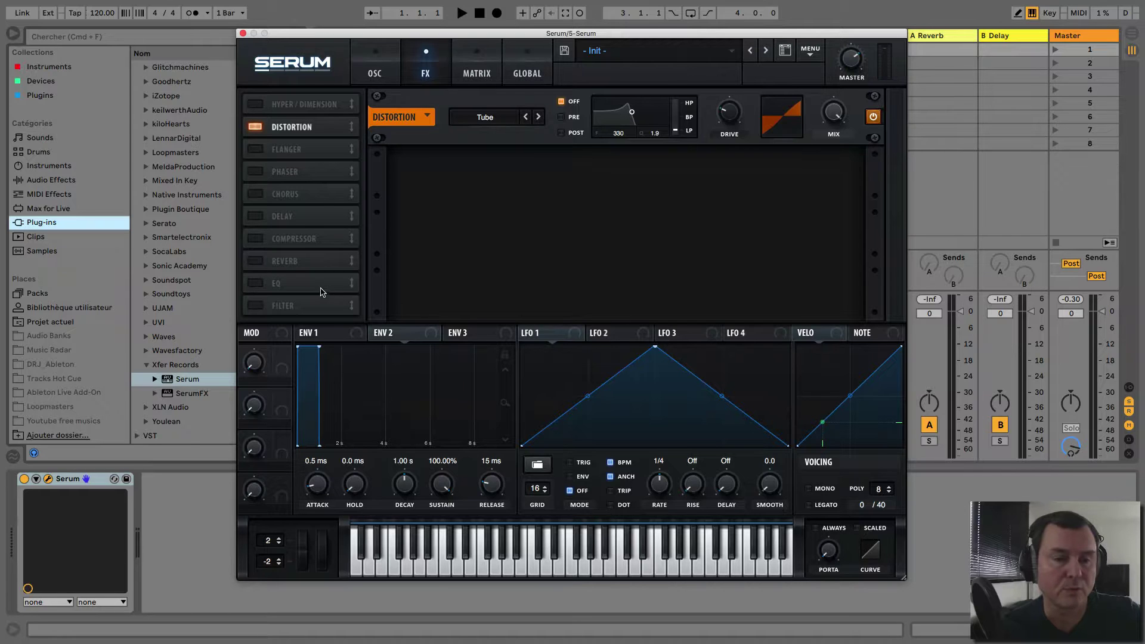
Try adding Compressor and EQ to the rack alongside Distortion, and remove both again
click(259, 287)
click(259, 286)
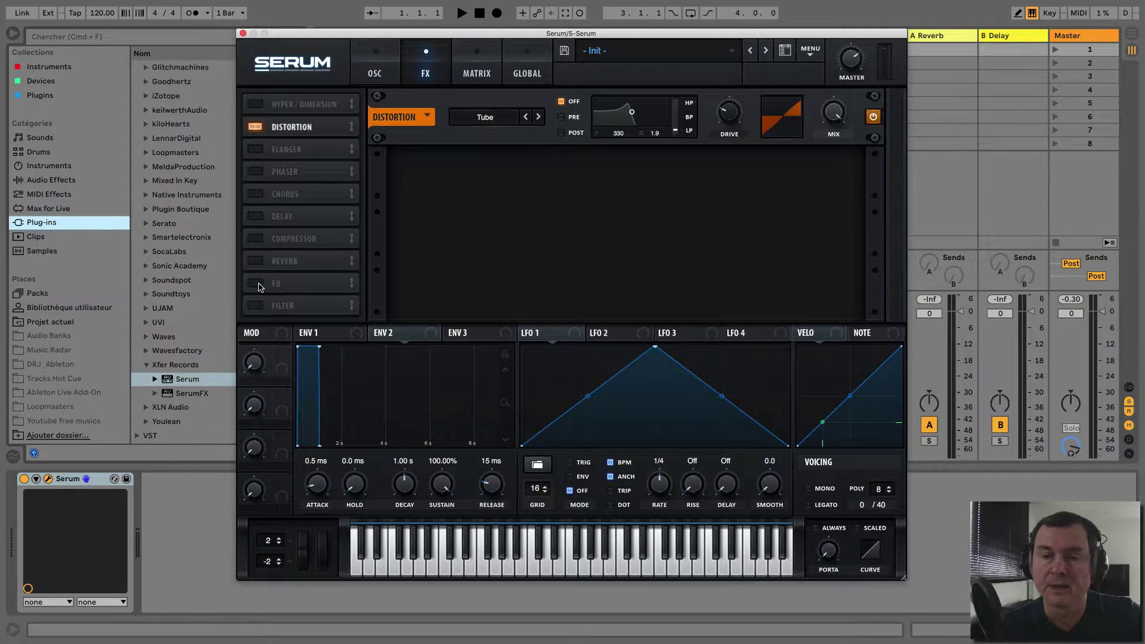
click(266, 239)
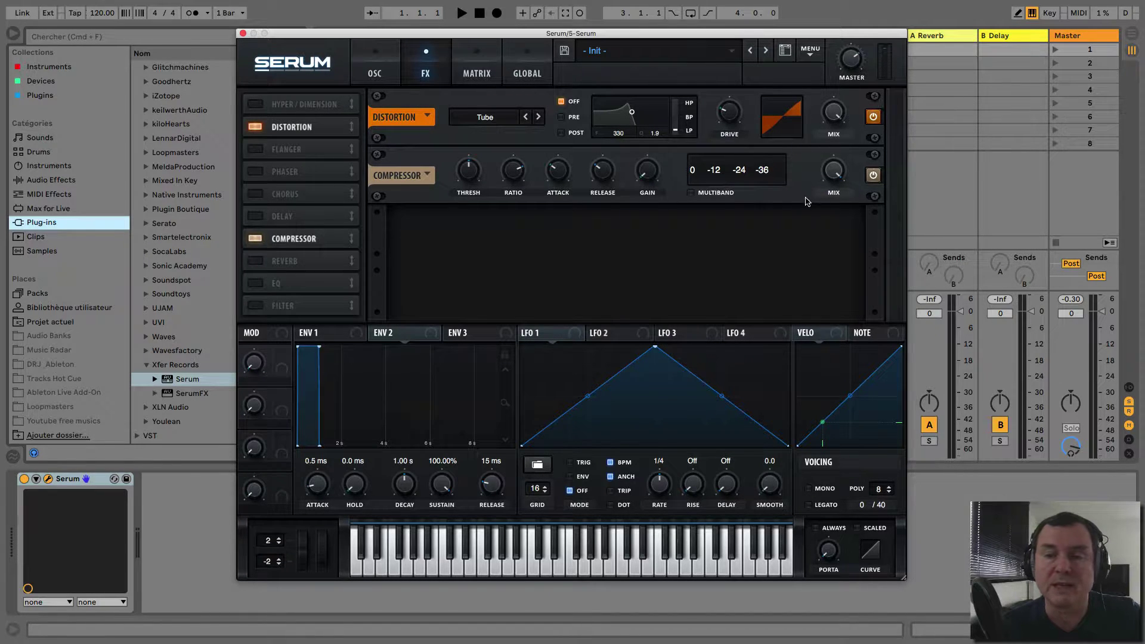
click(256, 284)
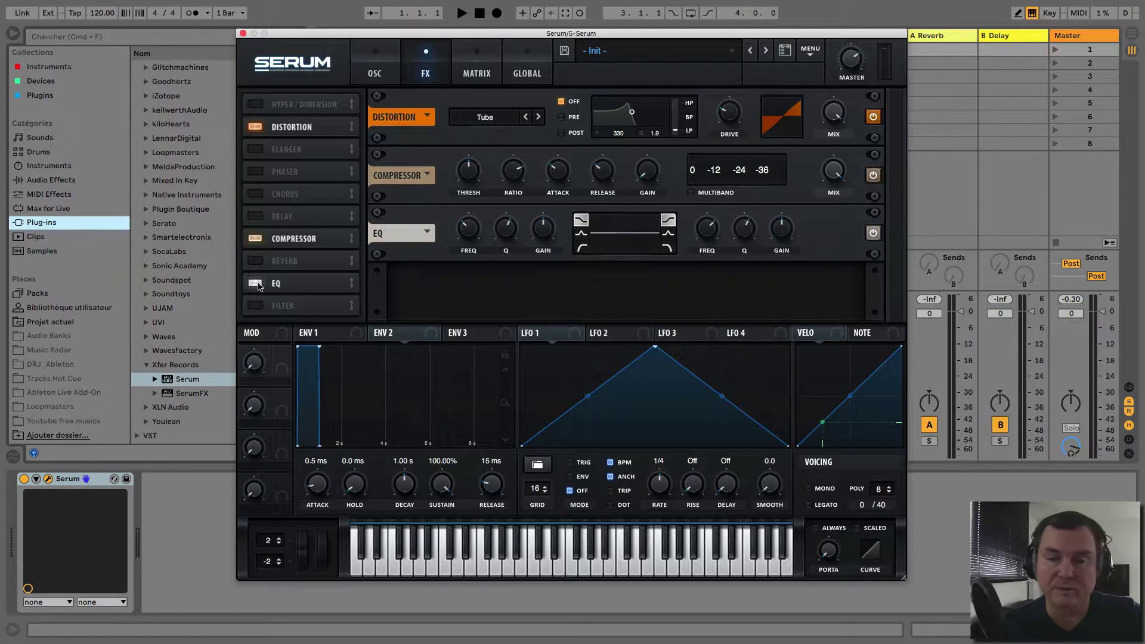
click(257, 284)
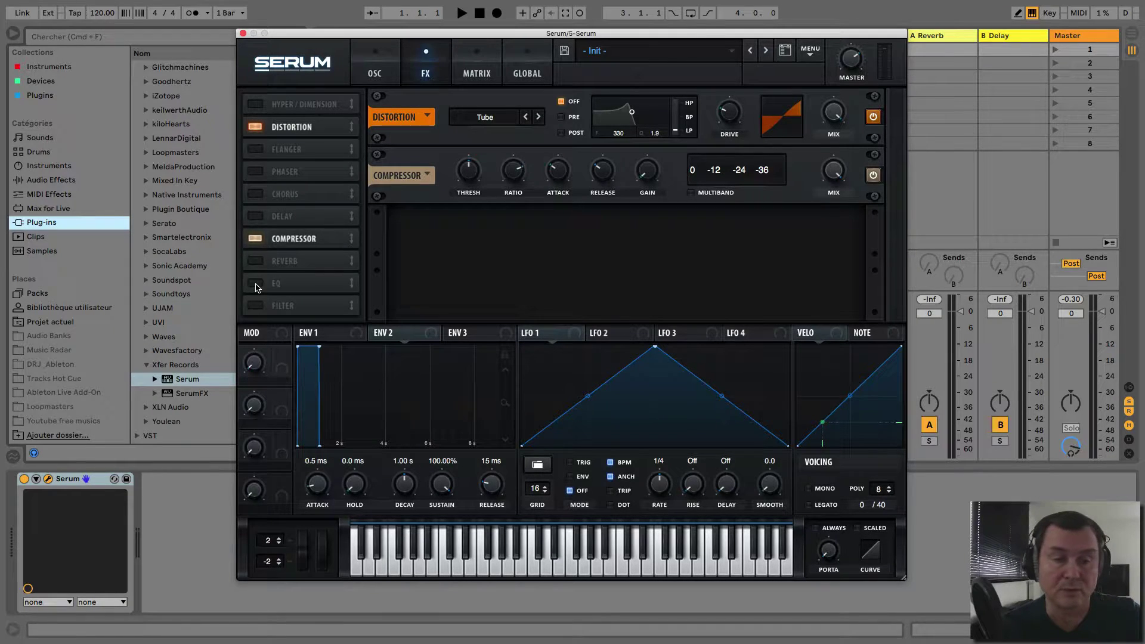
click(256, 238)
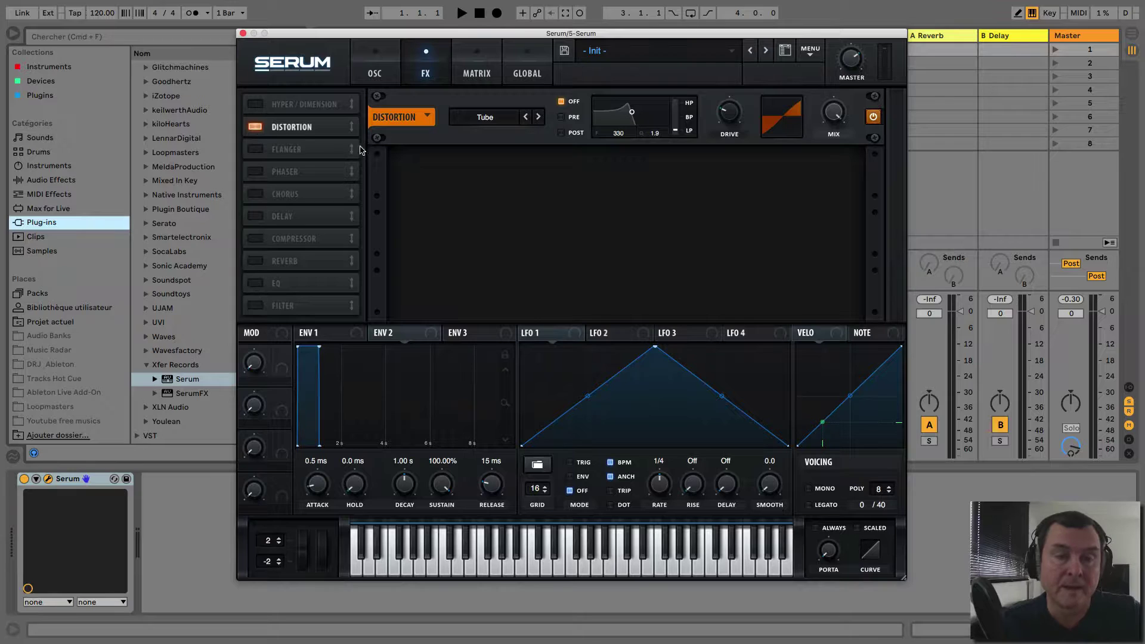
Replace Distortion with Hyper/Dimension in the rack and look at the Hyper module's options for saving effect settings
click(255, 127)
click(256, 105)
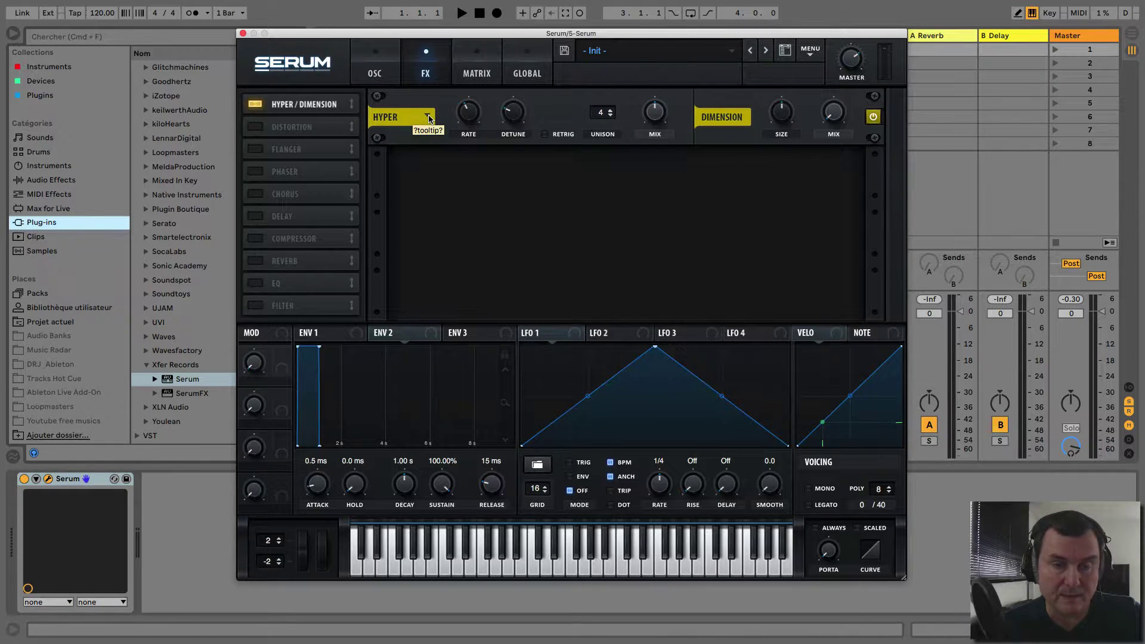
click(429, 118)
click(496, 182)
click(429, 118)
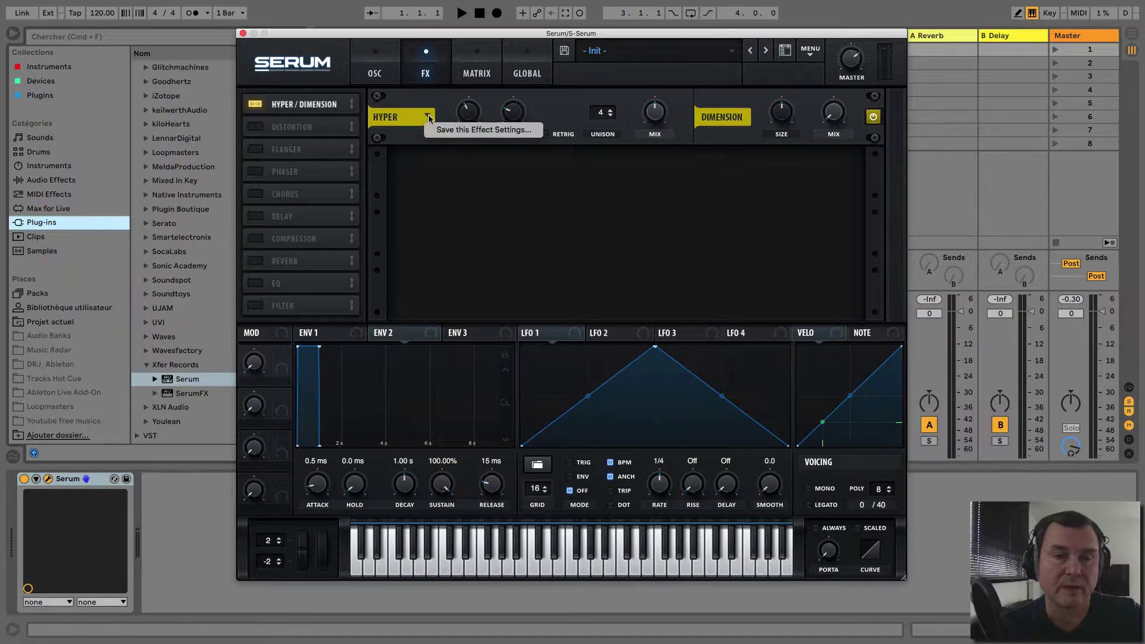
click(451, 156)
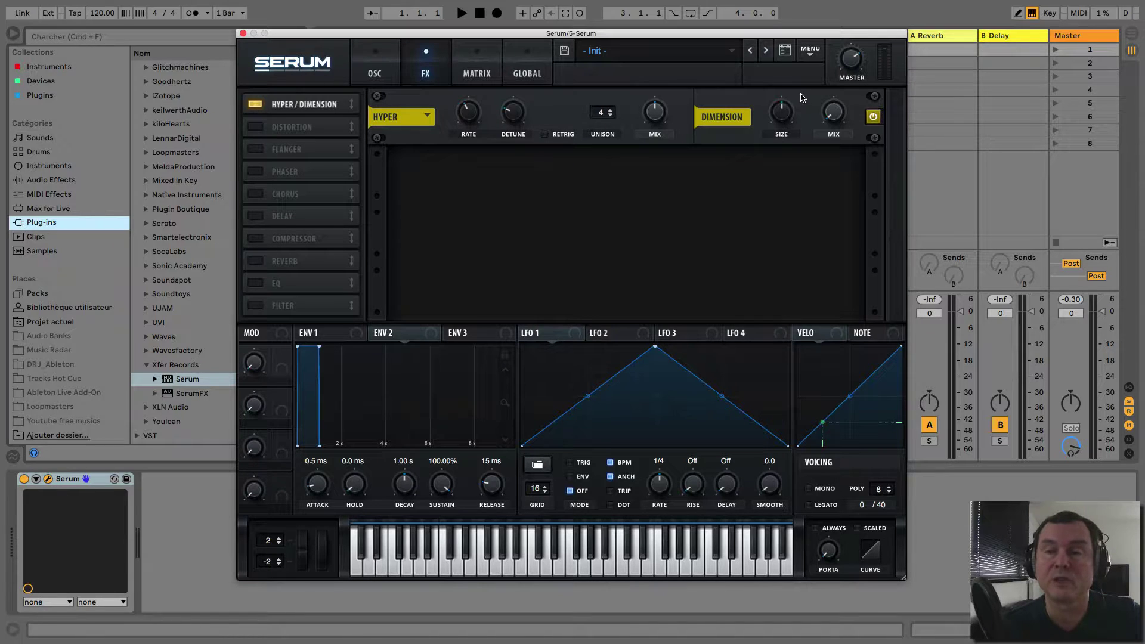
Load the saved effect chain DRJ Test.fxr into the effects rack
click(810, 52)
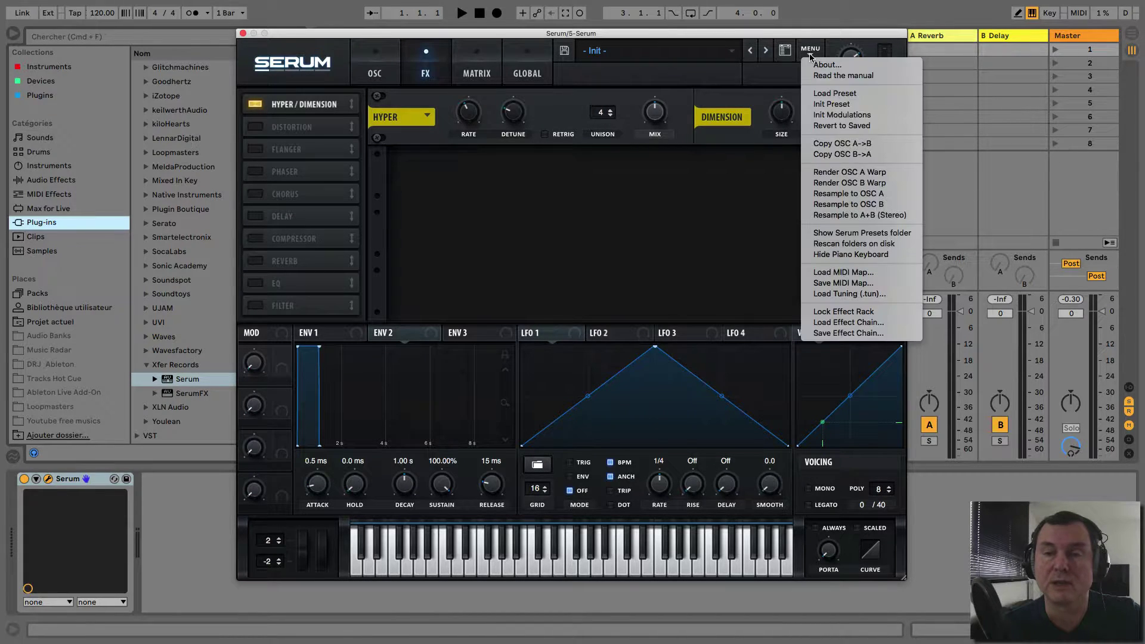
click(824, 323)
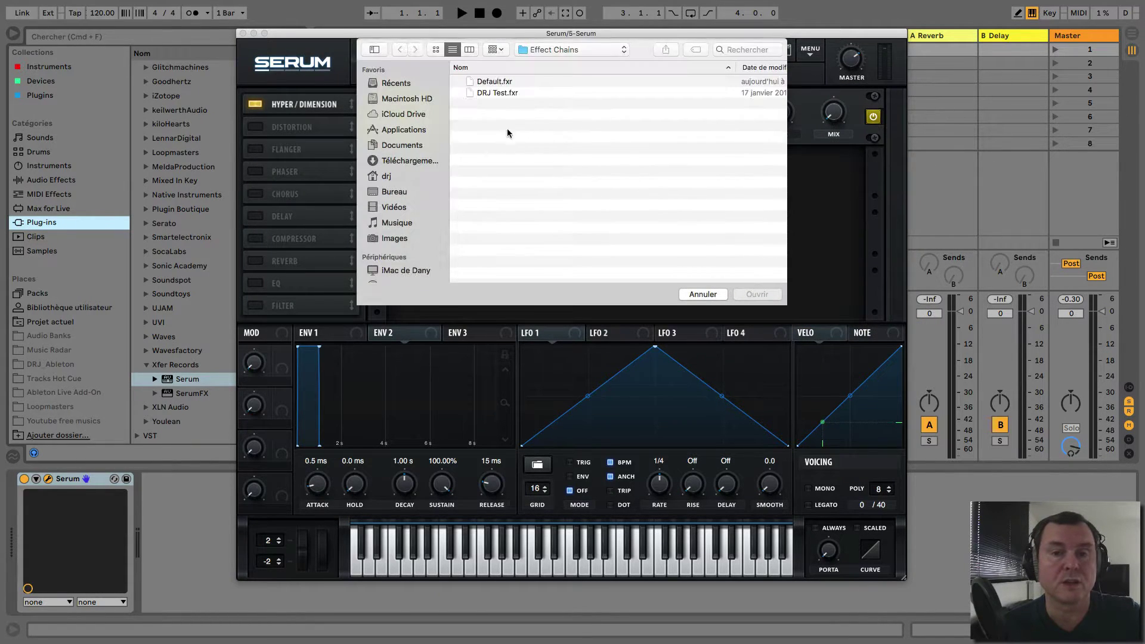
click(482, 94)
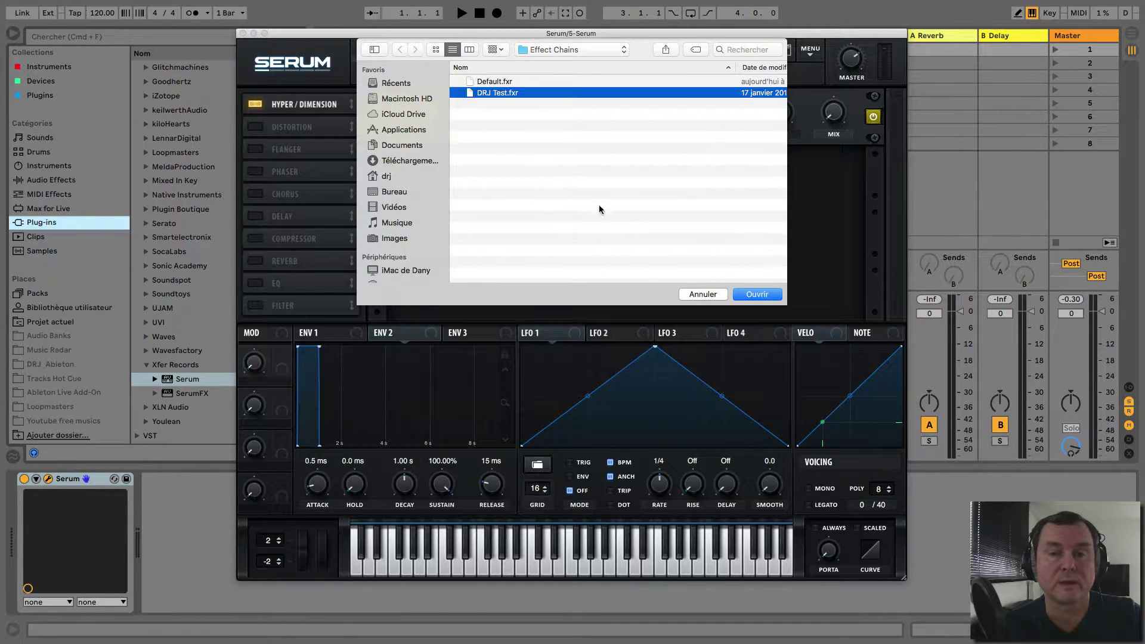
click(756, 295)
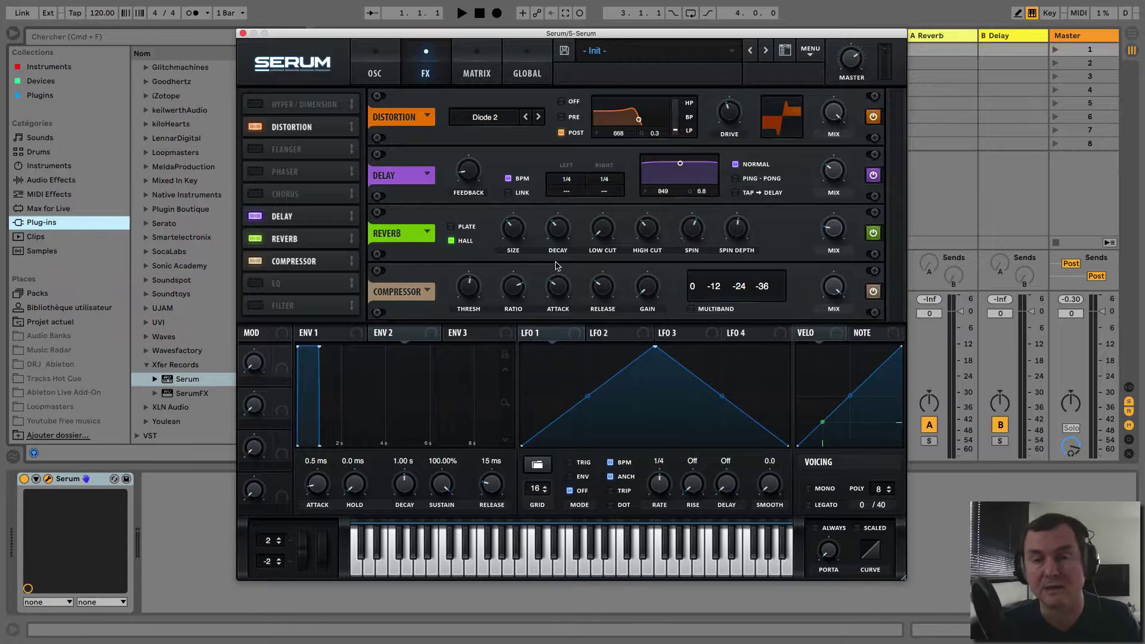
Load the effect chain Default.fxr to reset the effects rack
click(810, 57)
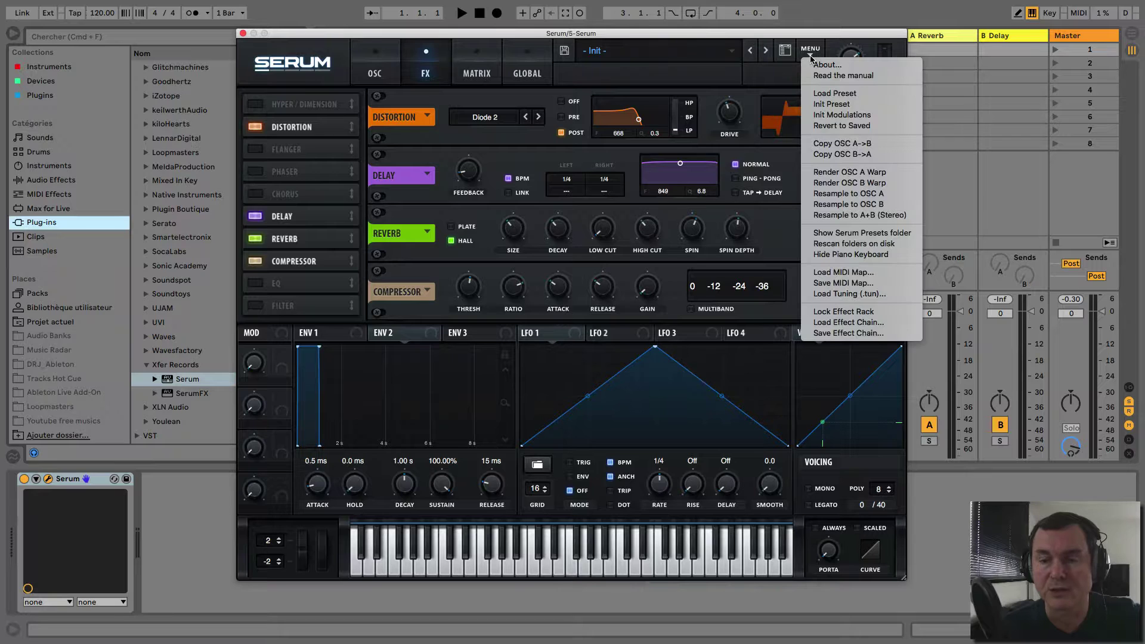
click(851, 323)
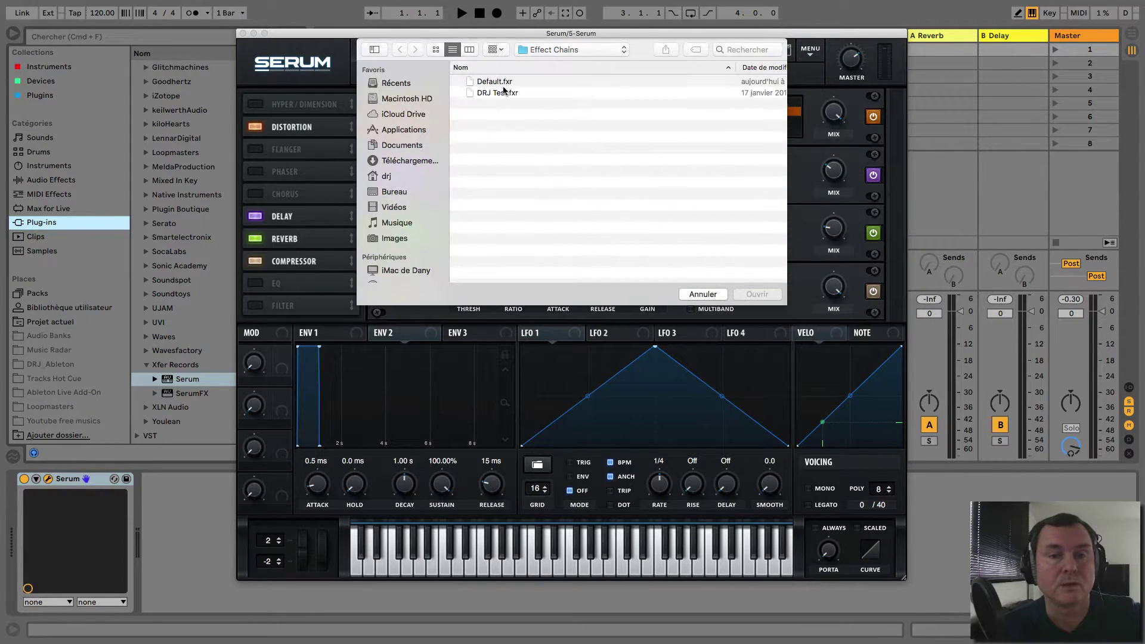
click(492, 82)
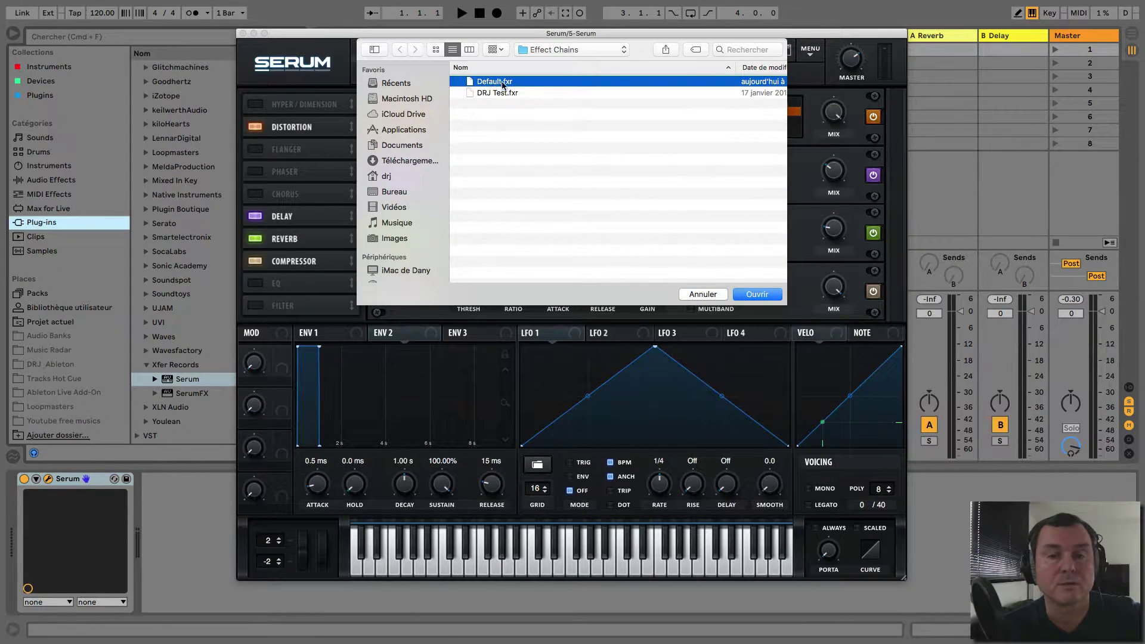
click(754, 294)
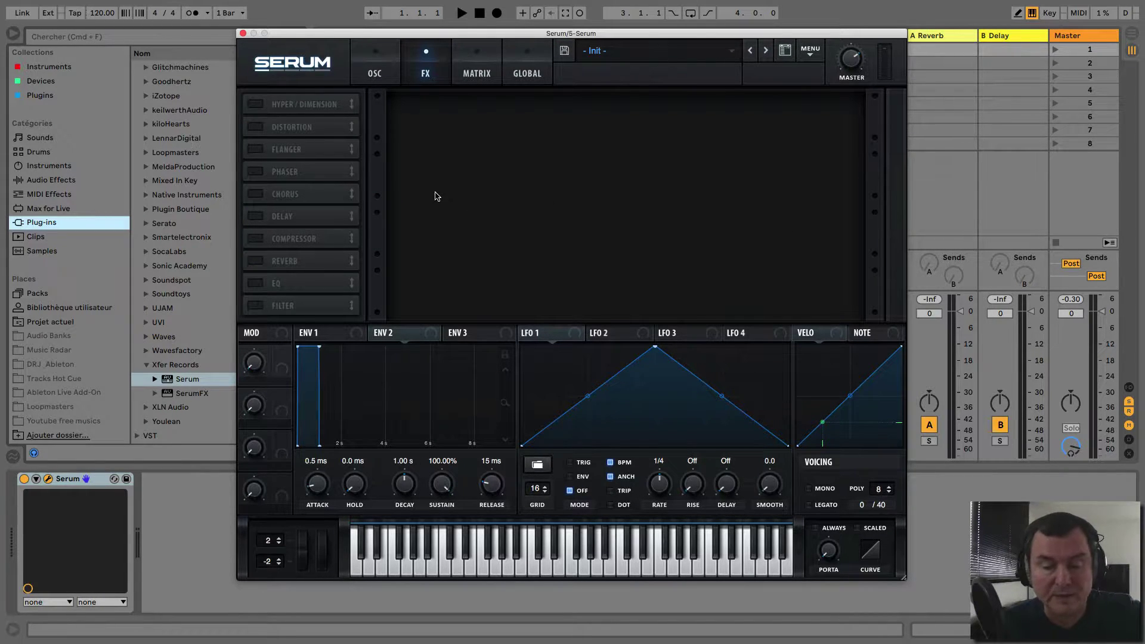
Enable Hyper/Dimension and turn on the Hyper effect's Retrig option, comparing the sound with and without it
click(256, 106)
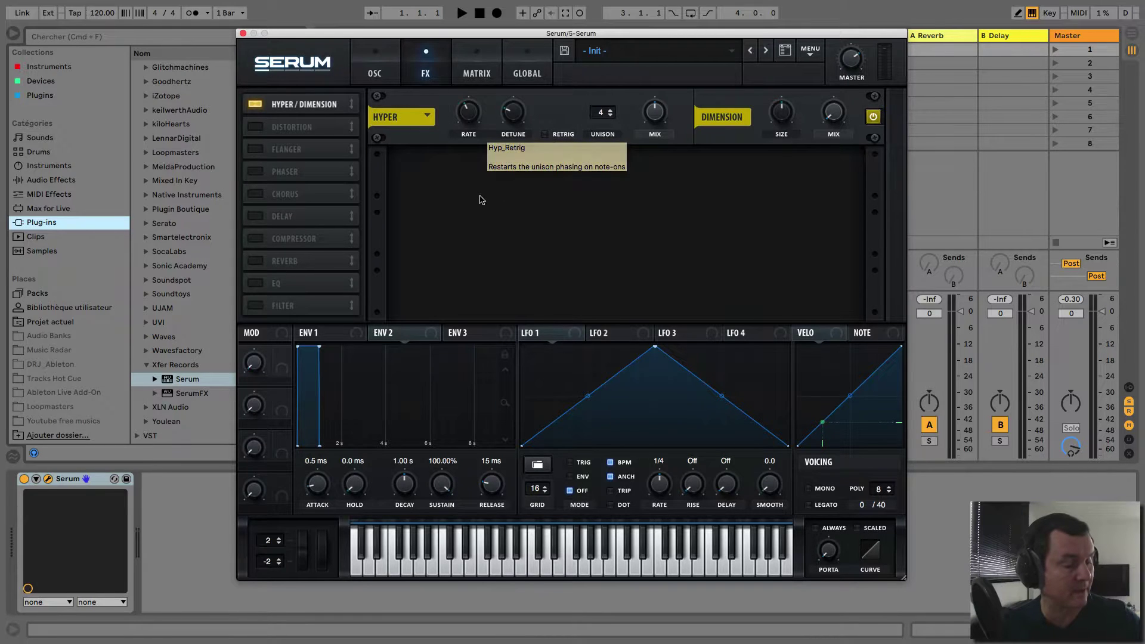
click(546, 135)
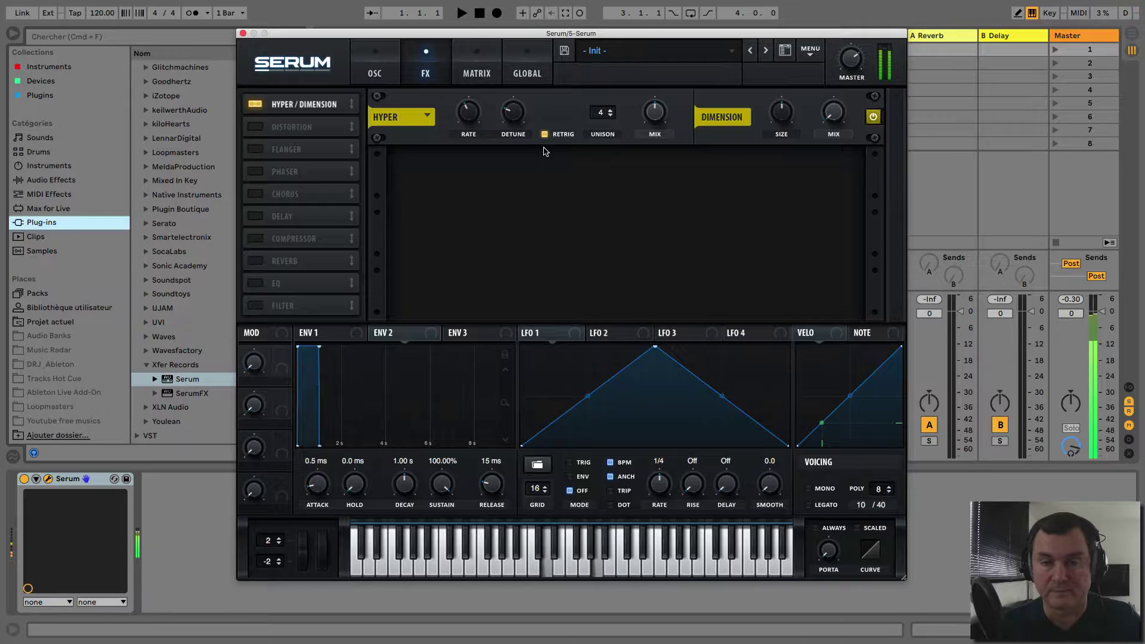
click(544, 134)
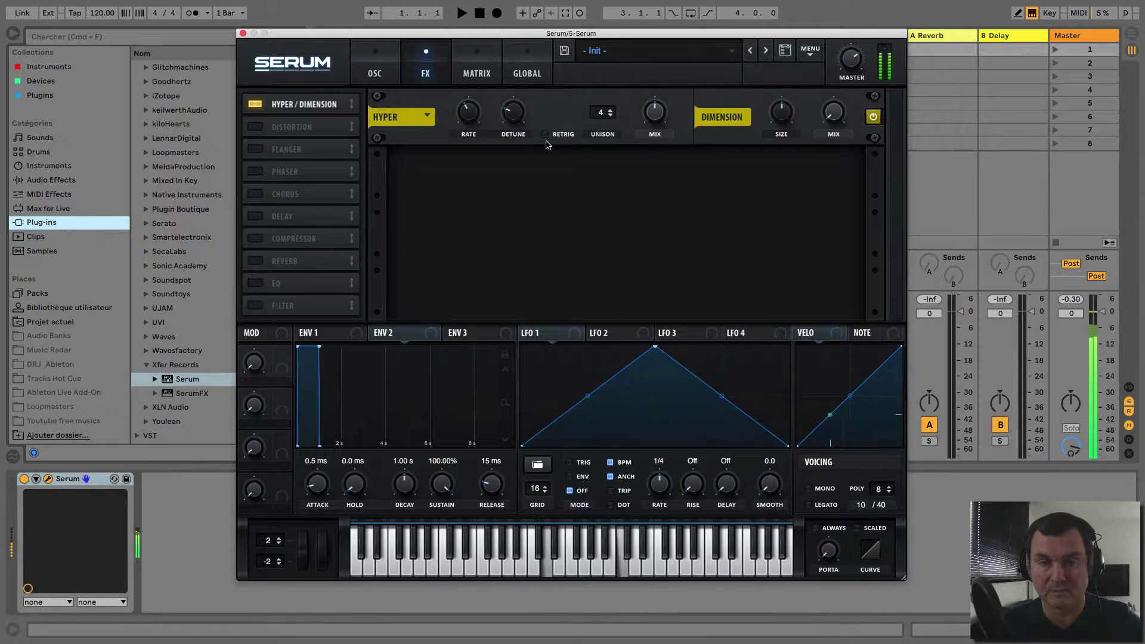
click(545, 135)
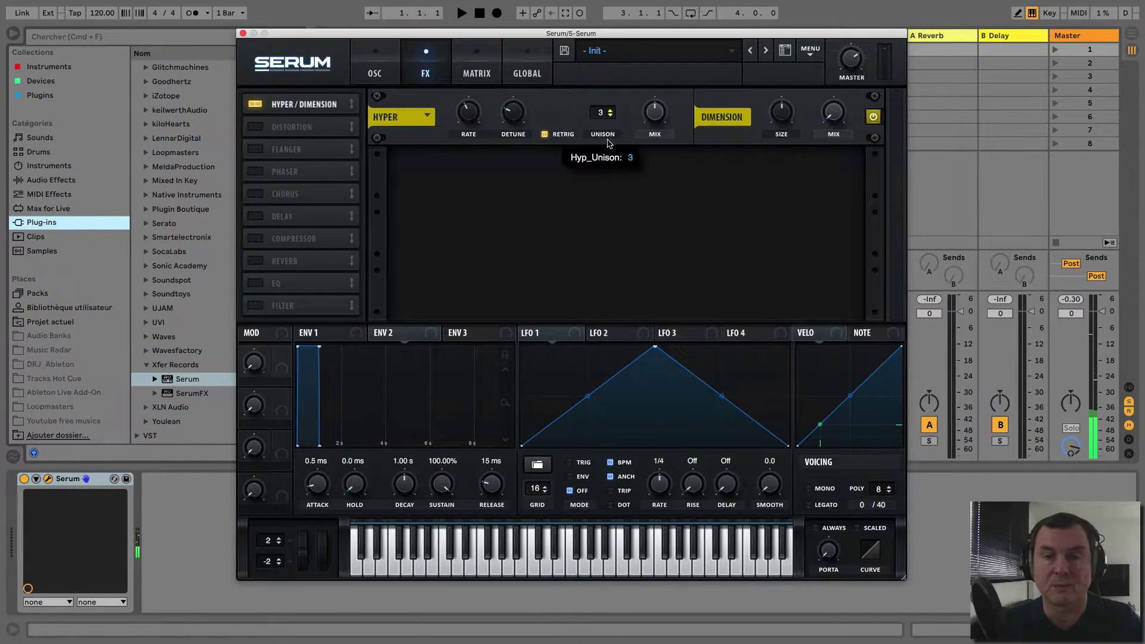
Set the Hyper effect's unison to 7 voices and its mix to about 81%
drag(602, 122, 656, 125)
drag(659, 173, 658, 164)
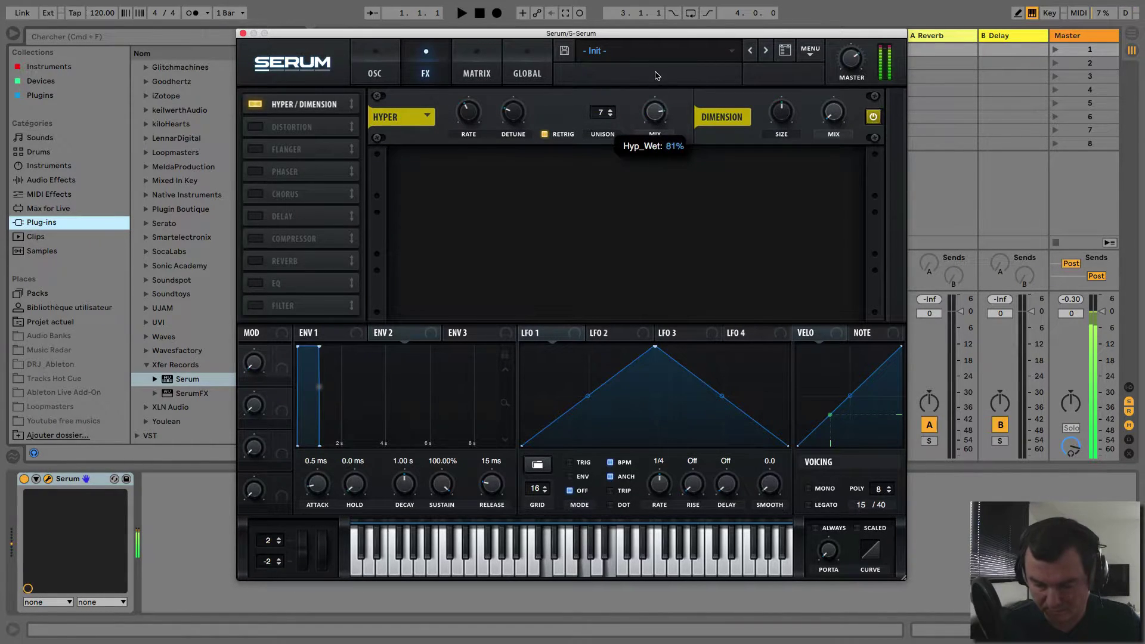
Raise the Dimension effect's mix and size well above the middle, and rebalance the Hyper mix to slightly below the middle
drag(653, 101, 656, 158)
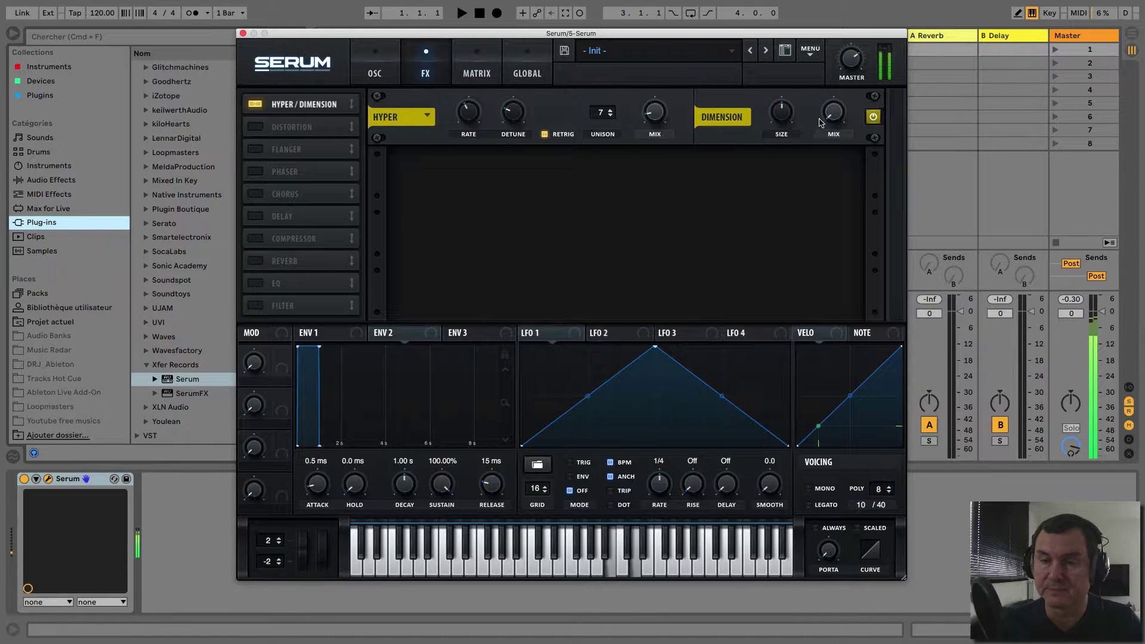
drag(829, 121, 838, 84)
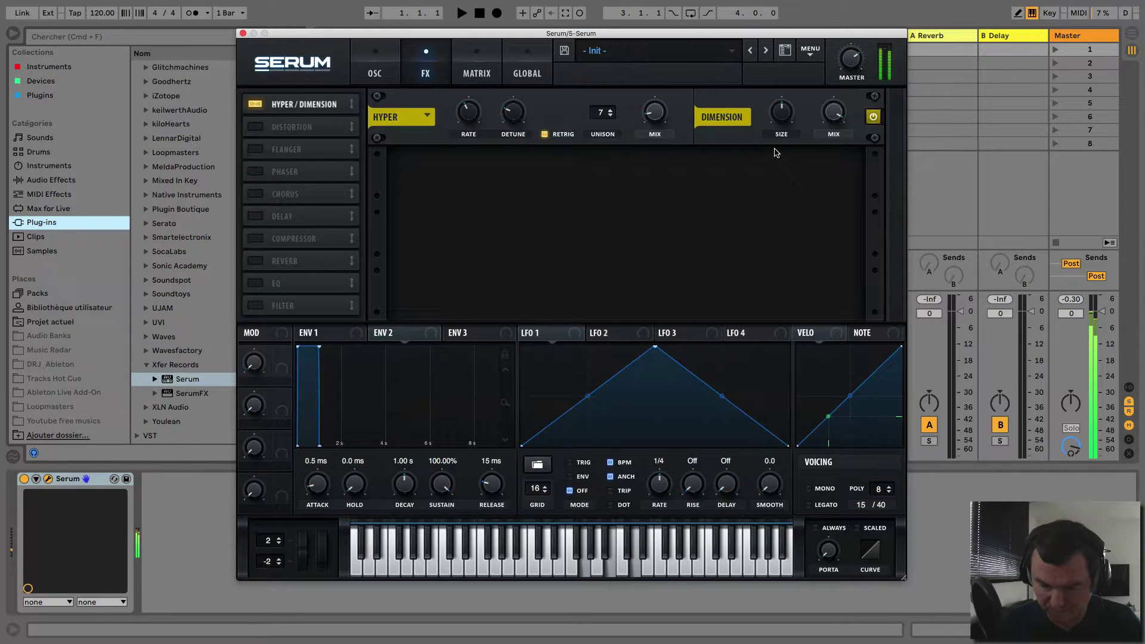
mouse_move(782, 133)
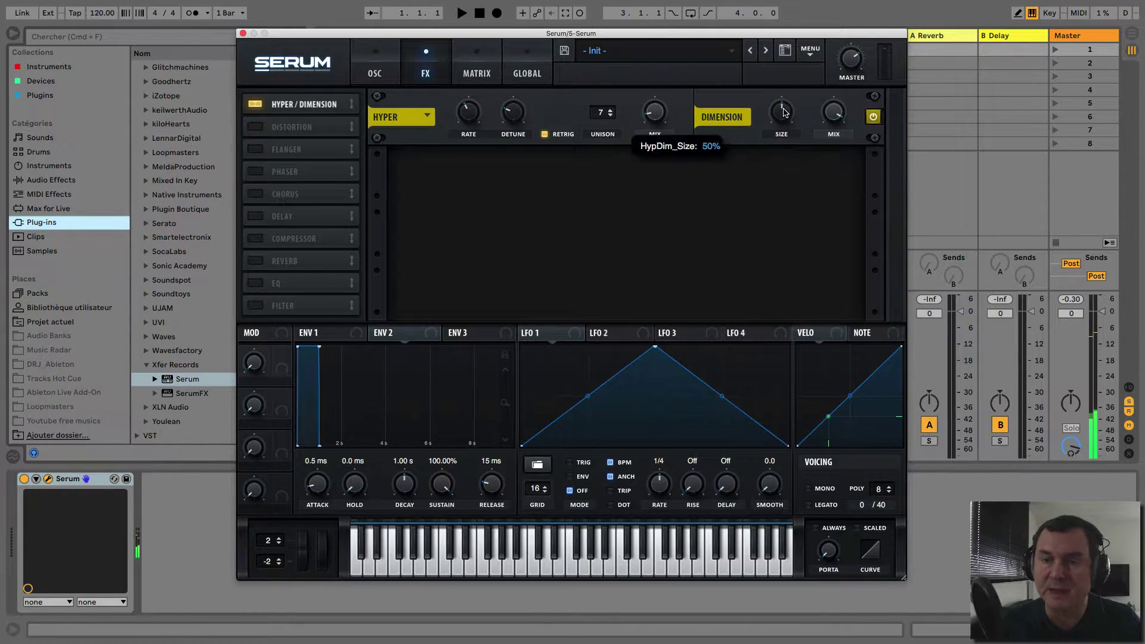
mouse_move(782, 132)
mouse_down()
mouse_move(786, 165)
mouse_move(787, 80)
mouse_move(785, 232)
mouse_move(802, 267)
mouse_move(788, 105)
mouse_move(785, 118)
mouse_up()
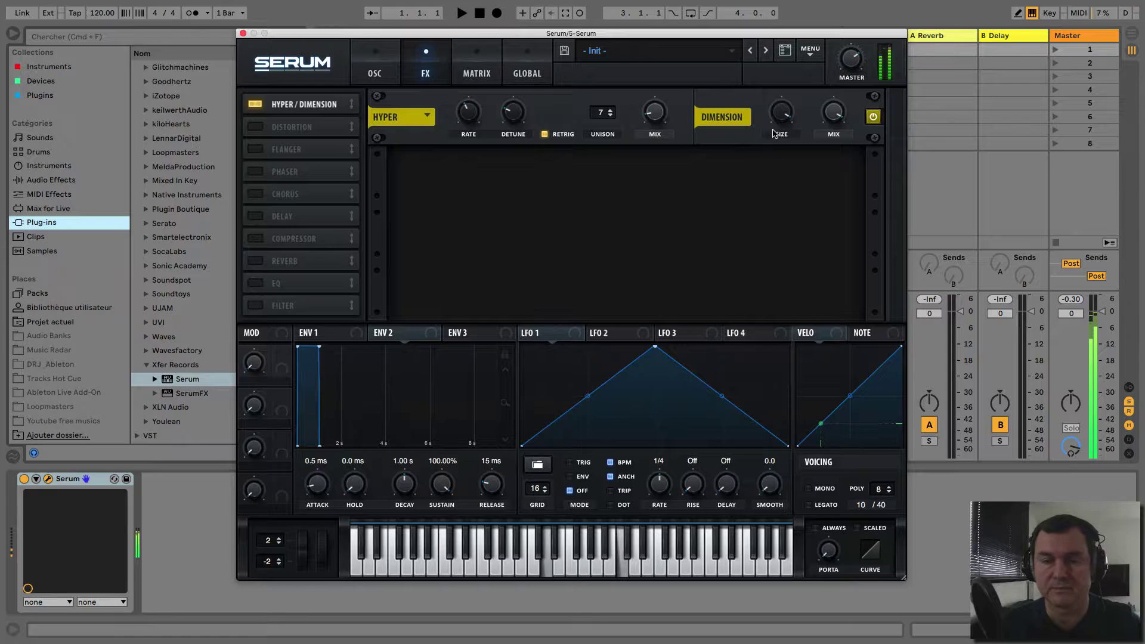
drag(656, 108, 657, 79)
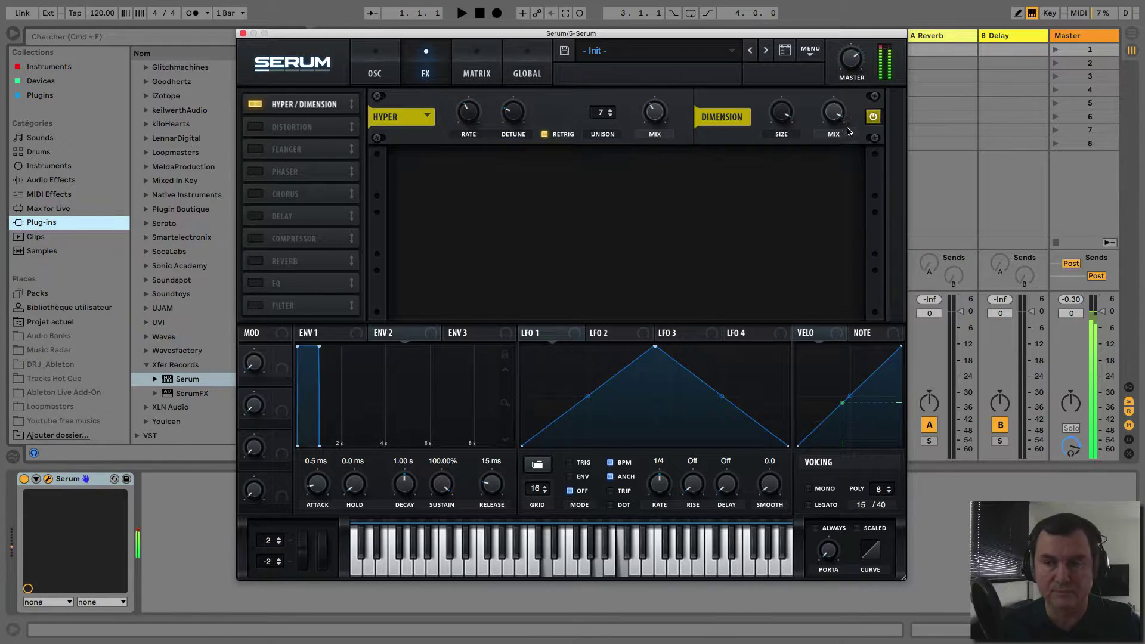
Bypass and re-enable the Hyper/Dimension module to compare the sound, leaving it bypassed
click(872, 118)
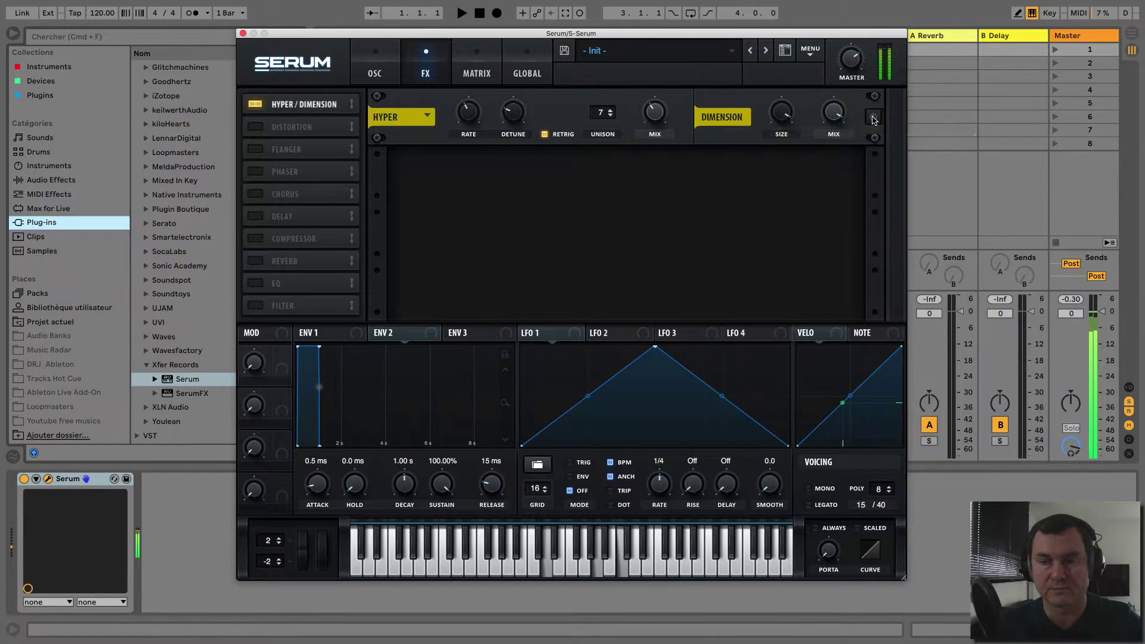
click(872, 119)
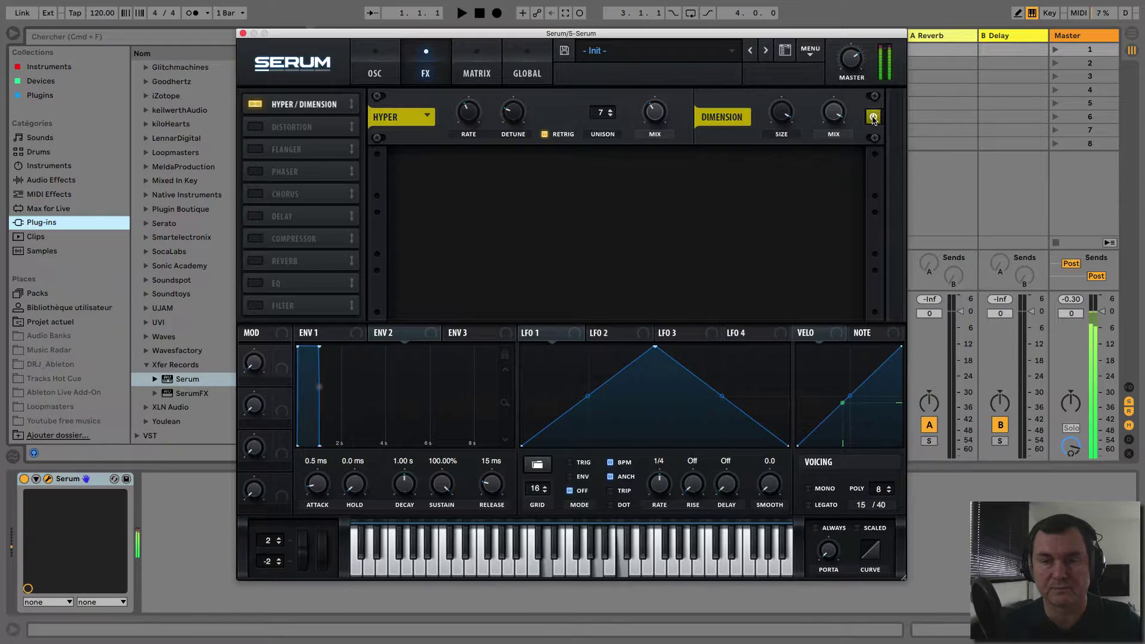
click(873, 118)
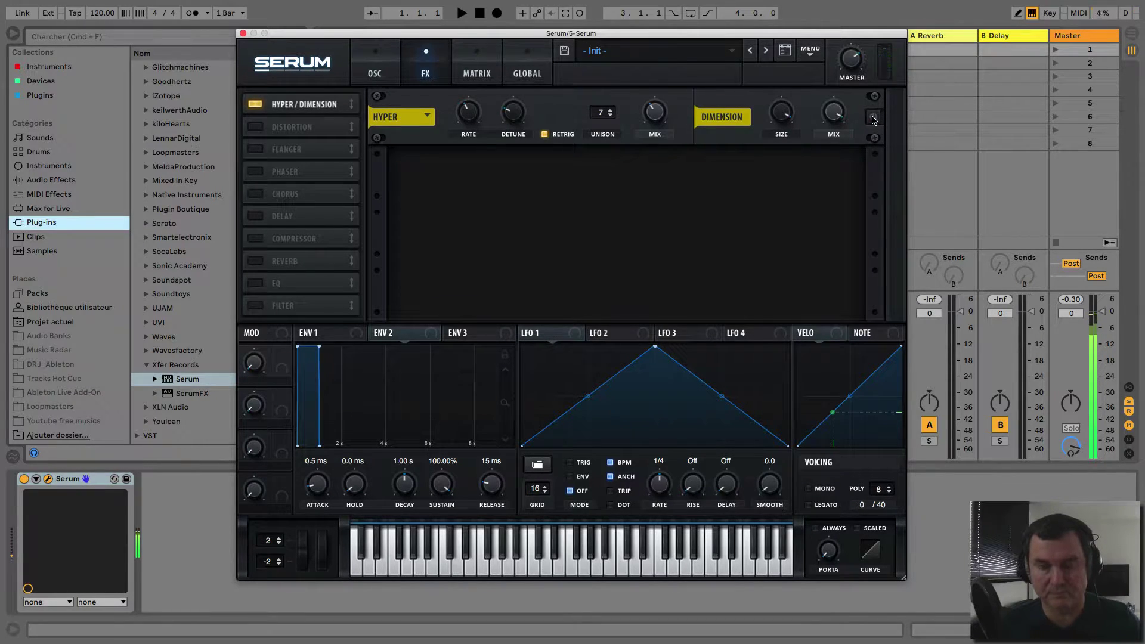
Remove Hyper/Dimension from the effects rack and enable Distortion instead
click(257, 105)
click(255, 127)
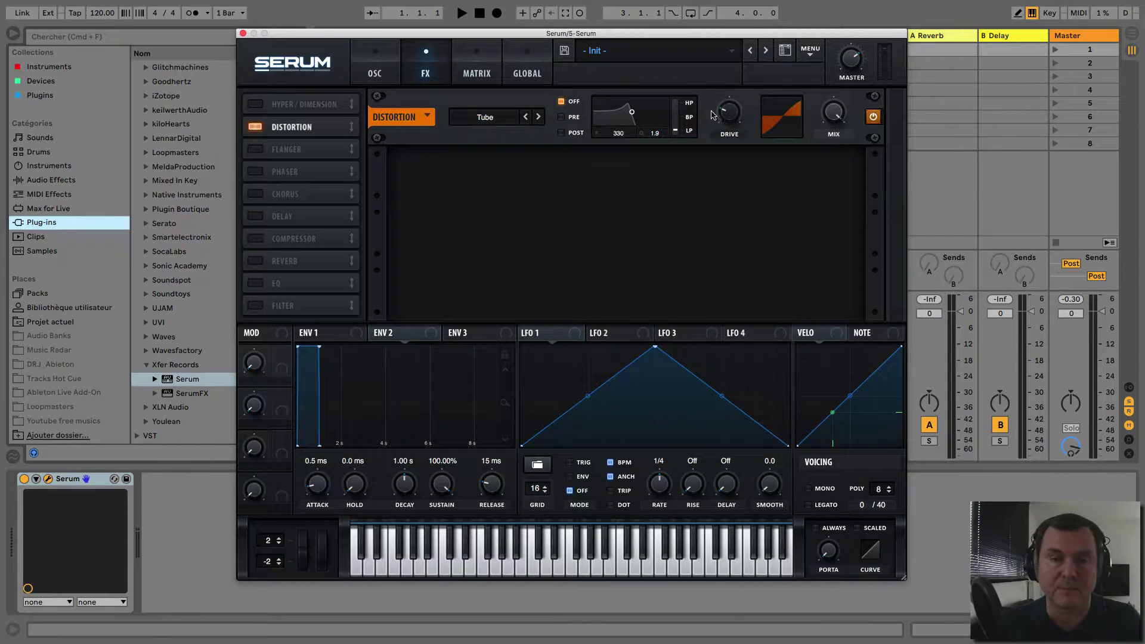
click(526, 74)
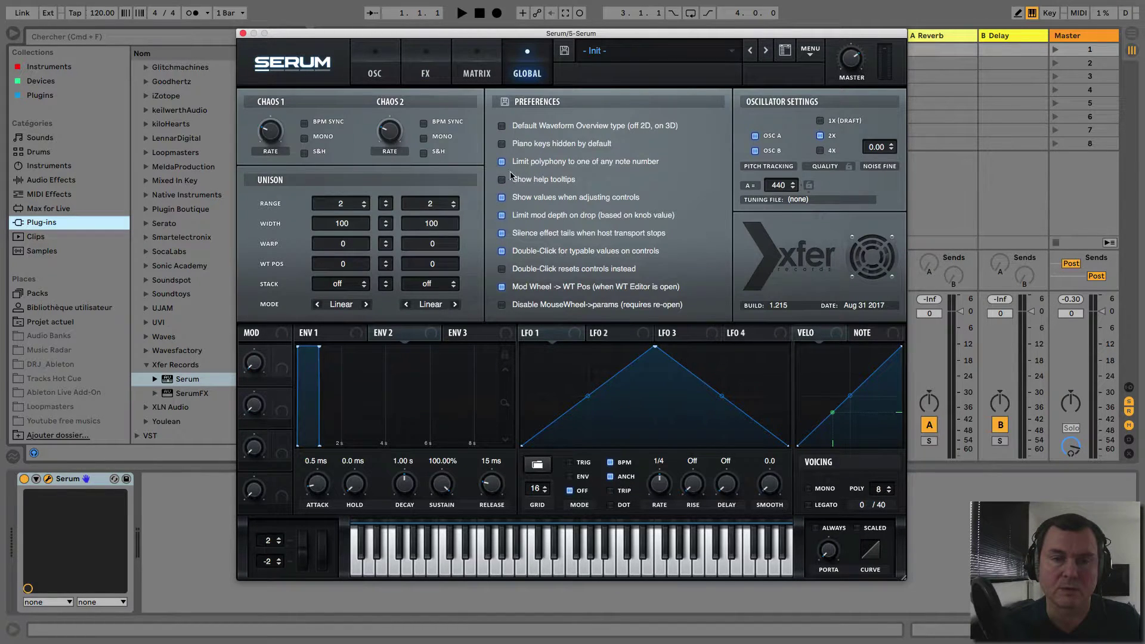
click(373, 78)
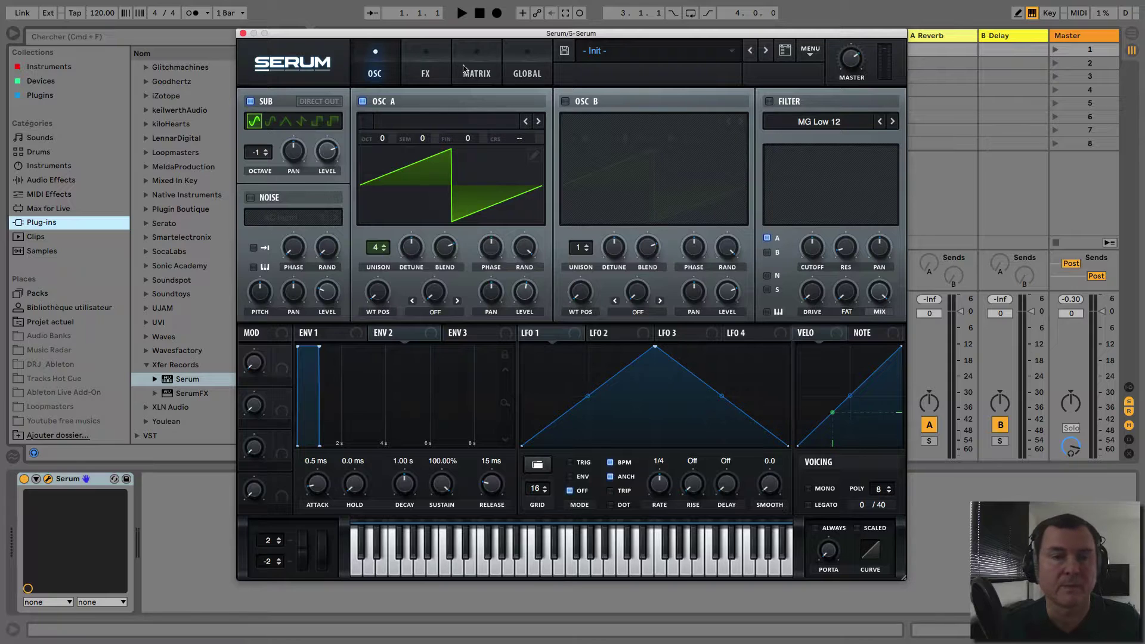
click(430, 71)
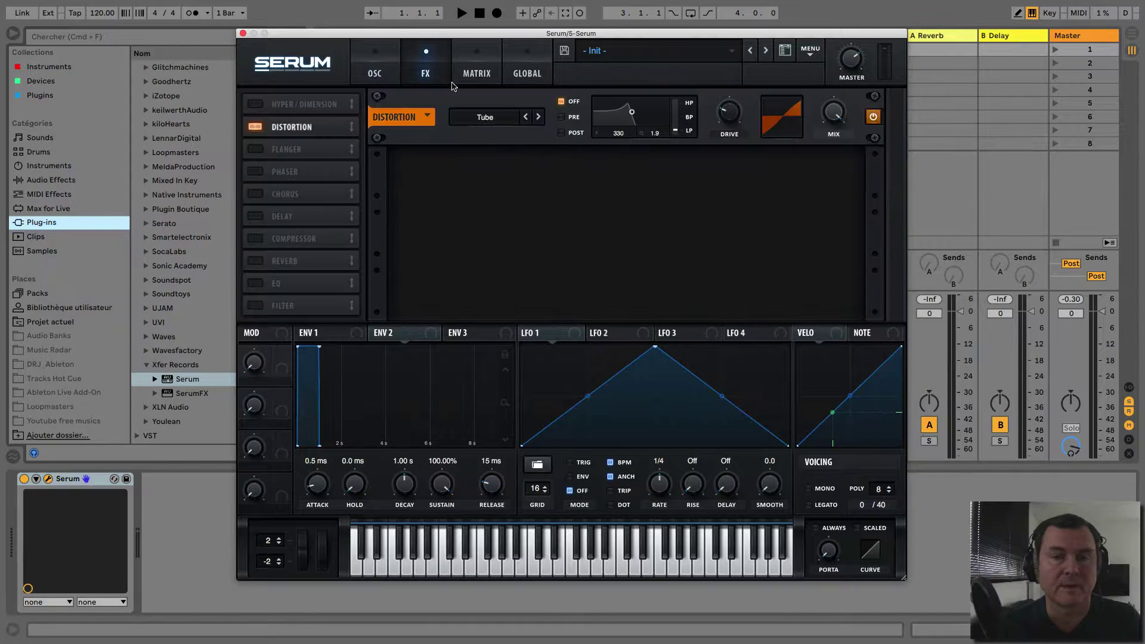
Vary the Tube distortion's drive up and down while playing notes, leaving it slightly above the middle
click(731, 116)
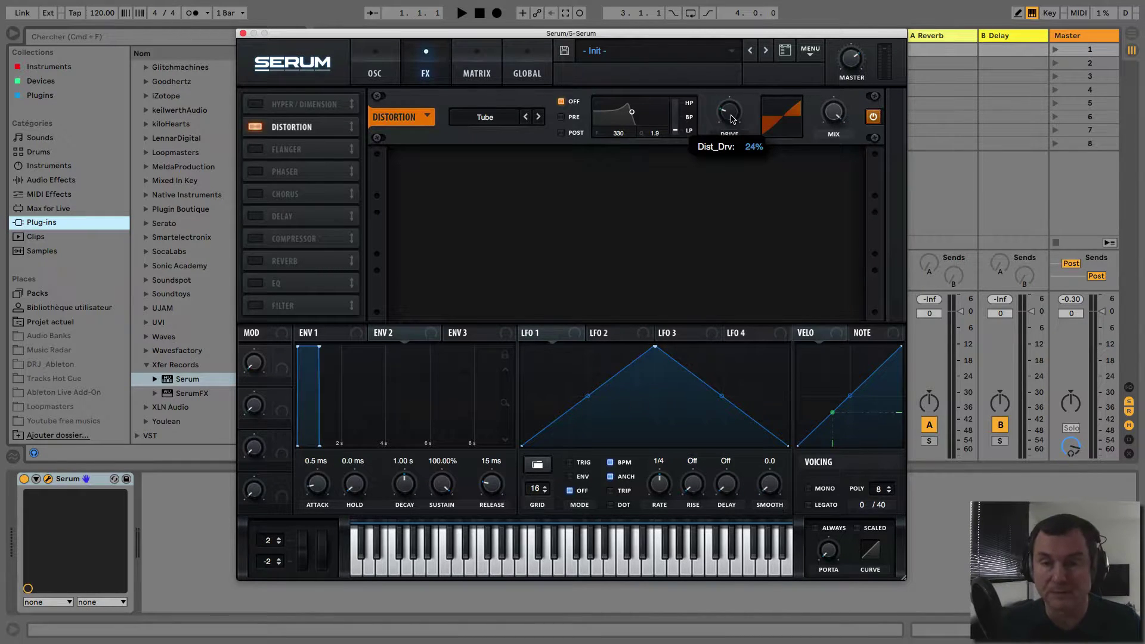
mouse_move(731, 119)
mouse_down()
mouse_move(729, 68)
mouse_move(732, 132)
mouse_up()
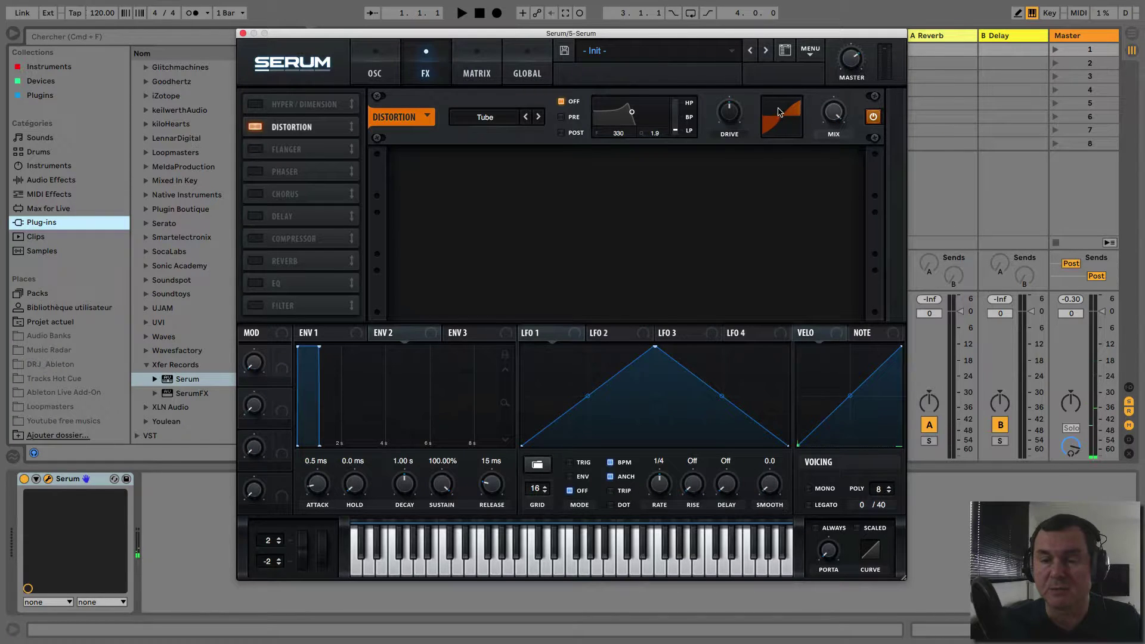
mouse_move(732, 116)
mouse_down()
mouse_move(733, 81)
mouse_move(732, 105)
mouse_up()
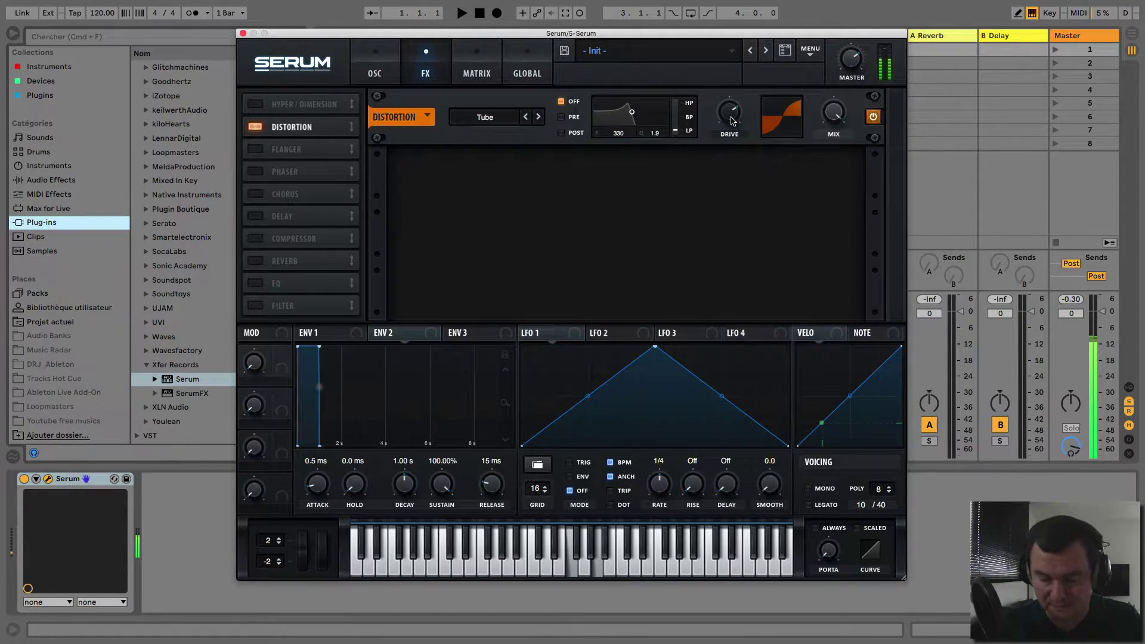
drag(733, 121, 733, 161)
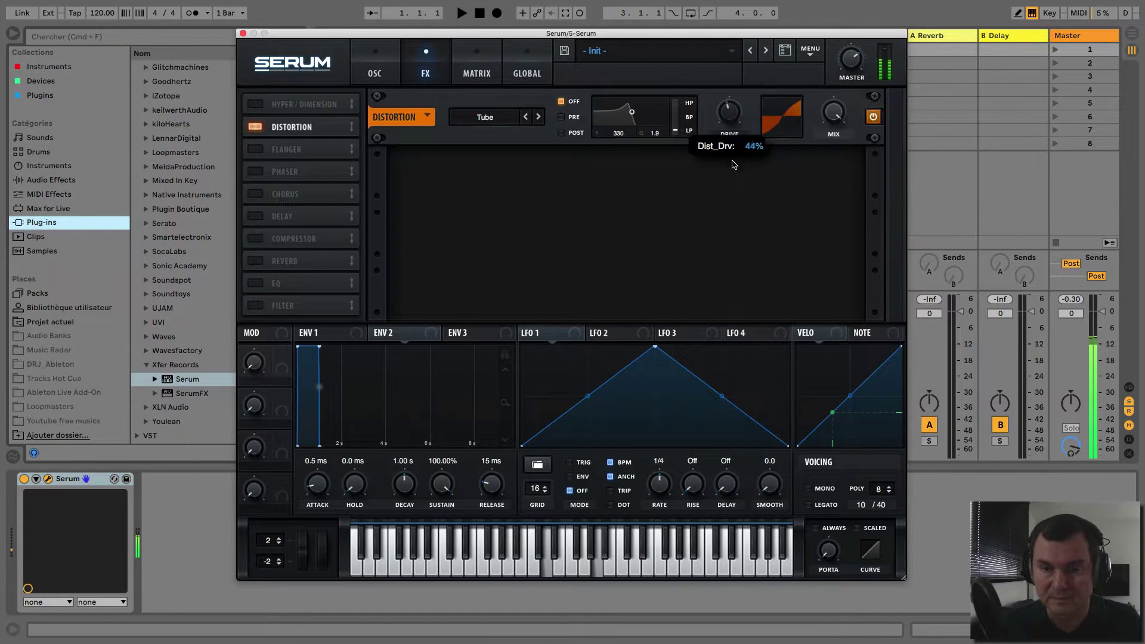
drag(737, 210, 743, 188)
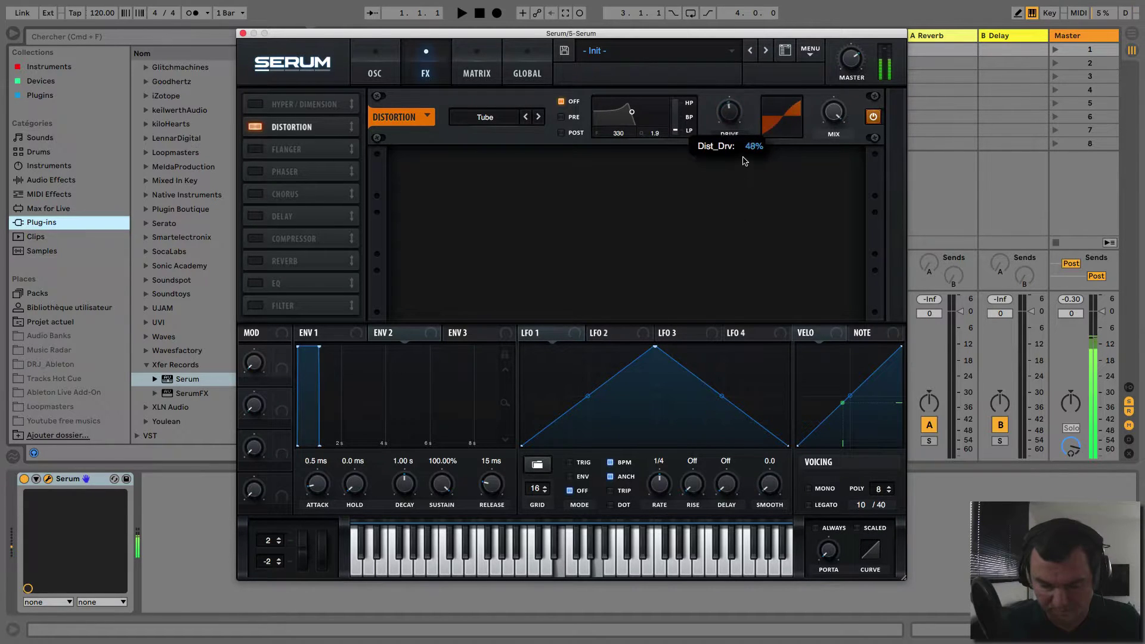
mouse_move(743, 144)
mouse_down()
mouse_move(742, 115)
mouse_move(742, 150)
mouse_up()
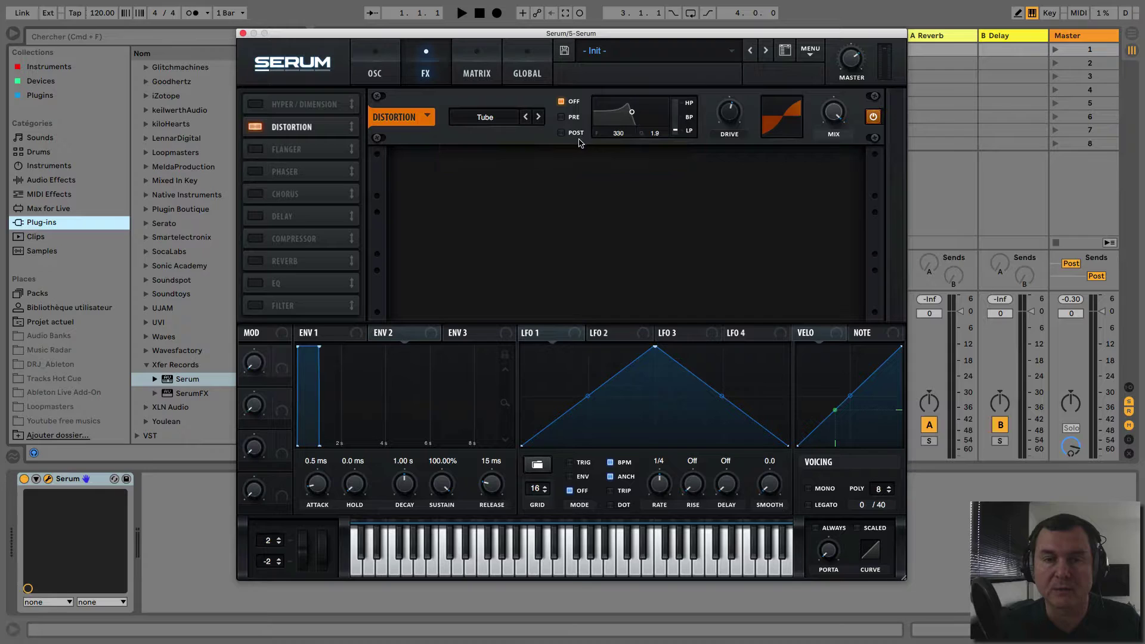
Set the distortion filter to Pre, shift its shape to high-pass and set about 517 Hz with a Q of 1.2
click(561, 118)
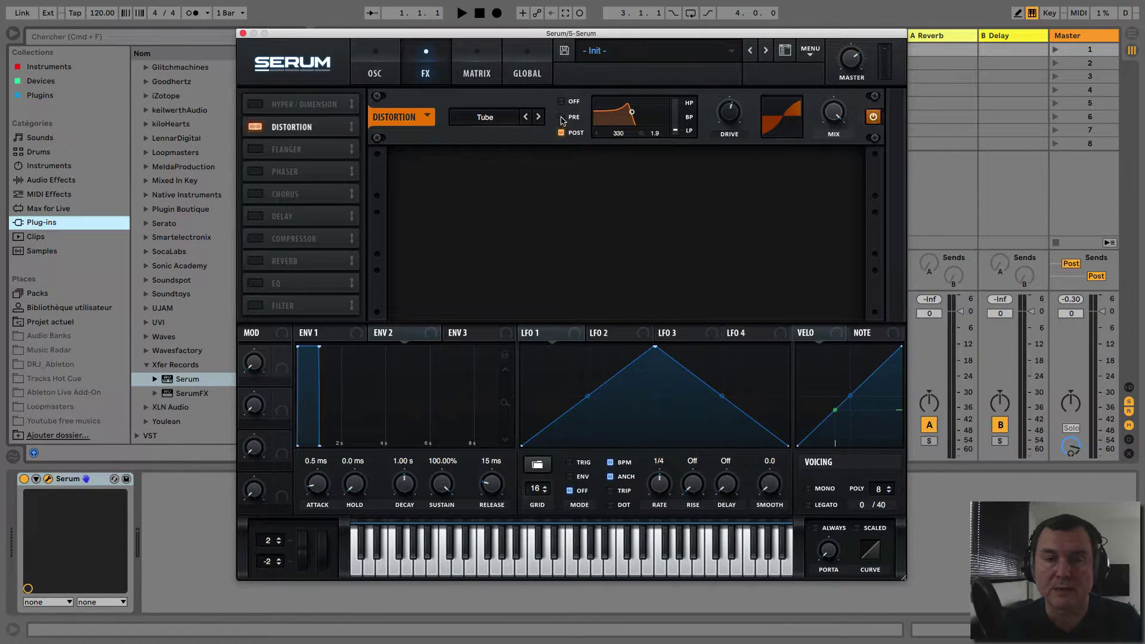
drag(613, 136, 650, 176)
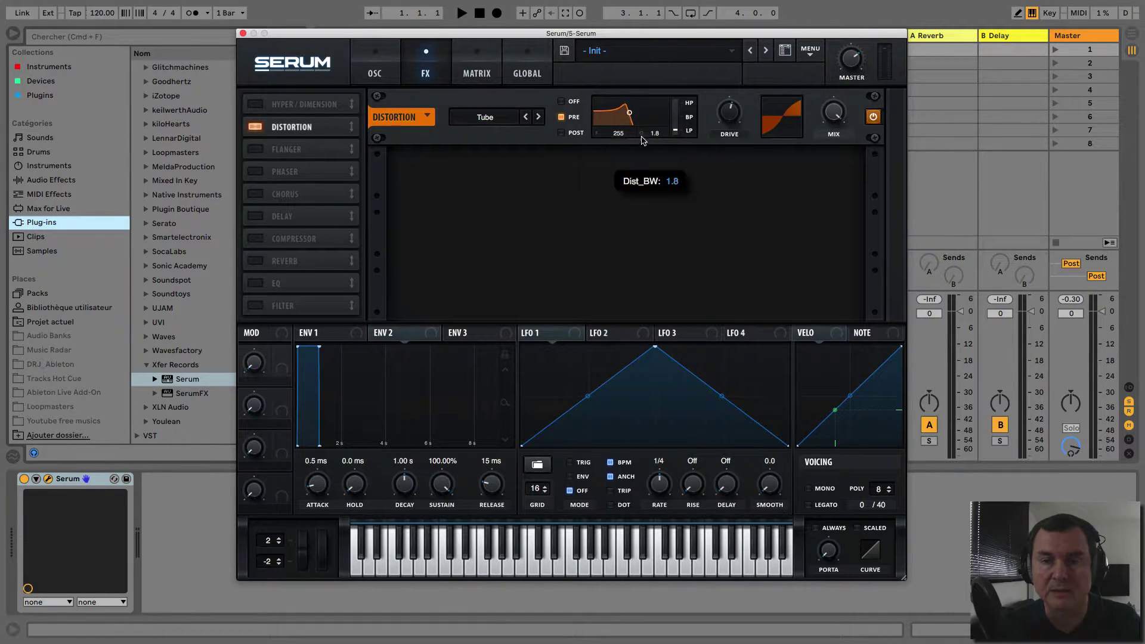
drag(629, 113, 676, 98)
mouse_move(677, 134)
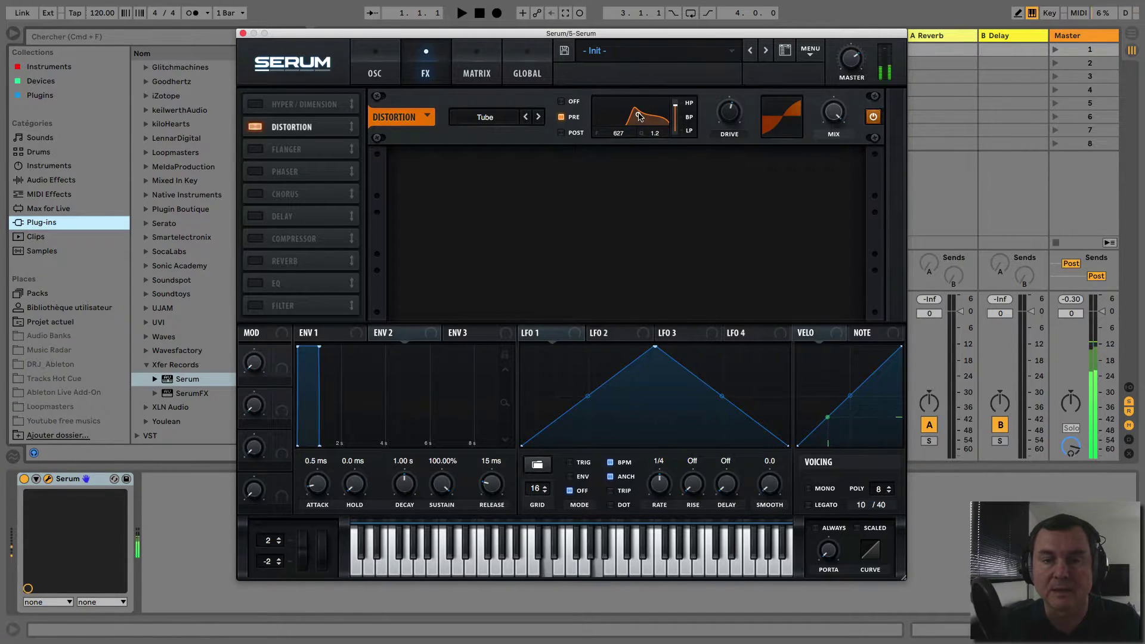
drag(621, 134, 706, 117)
Set the distortion drive to 0, and raise it again well past the middle to hear the difference
double_click(730, 112)
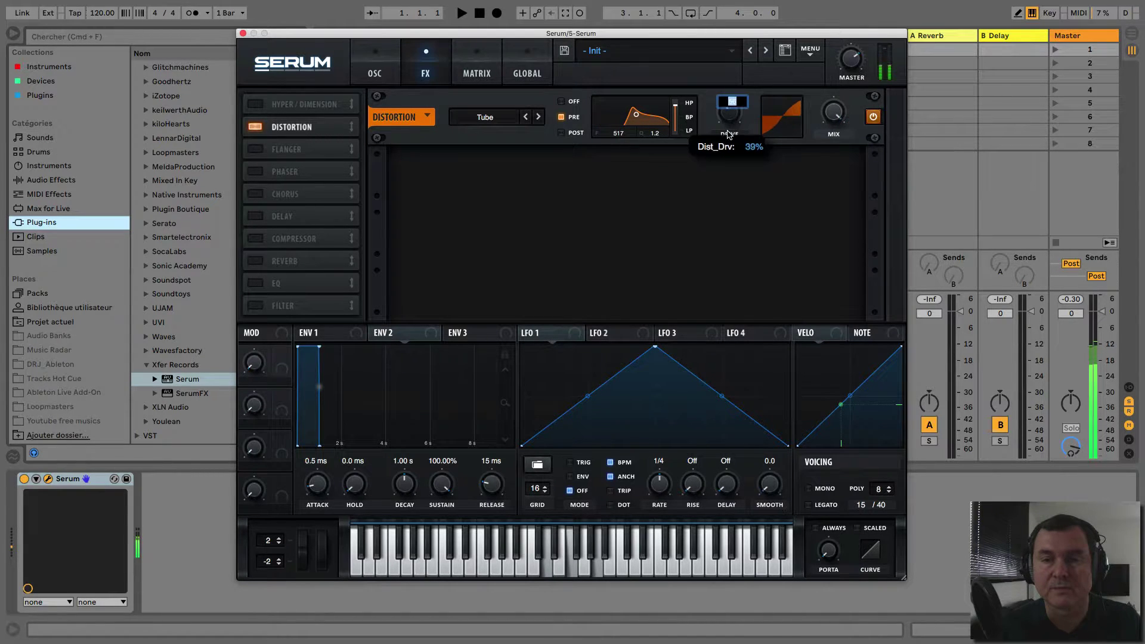
drag(741, 101, 711, 102)
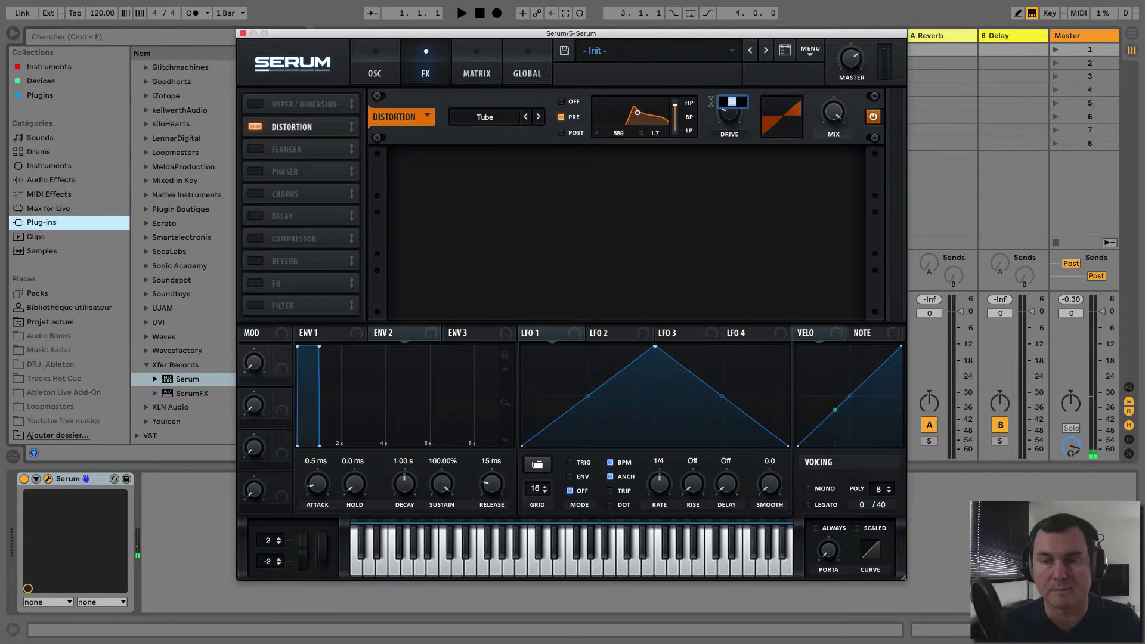
text(0)
key(Return)
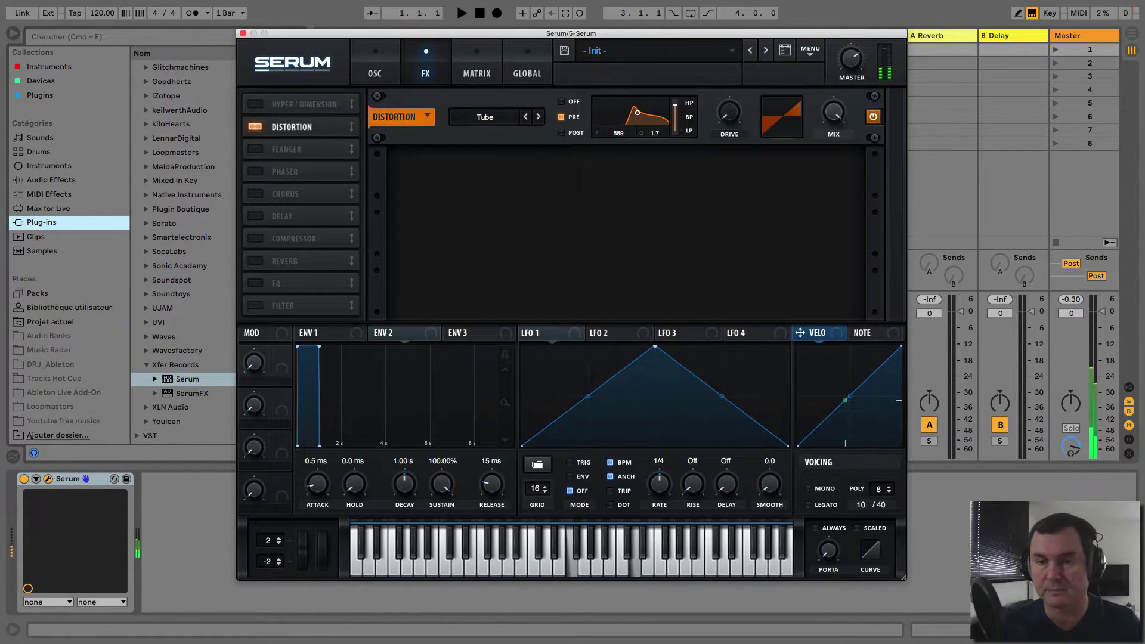
drag(729, 118, 731, 37)
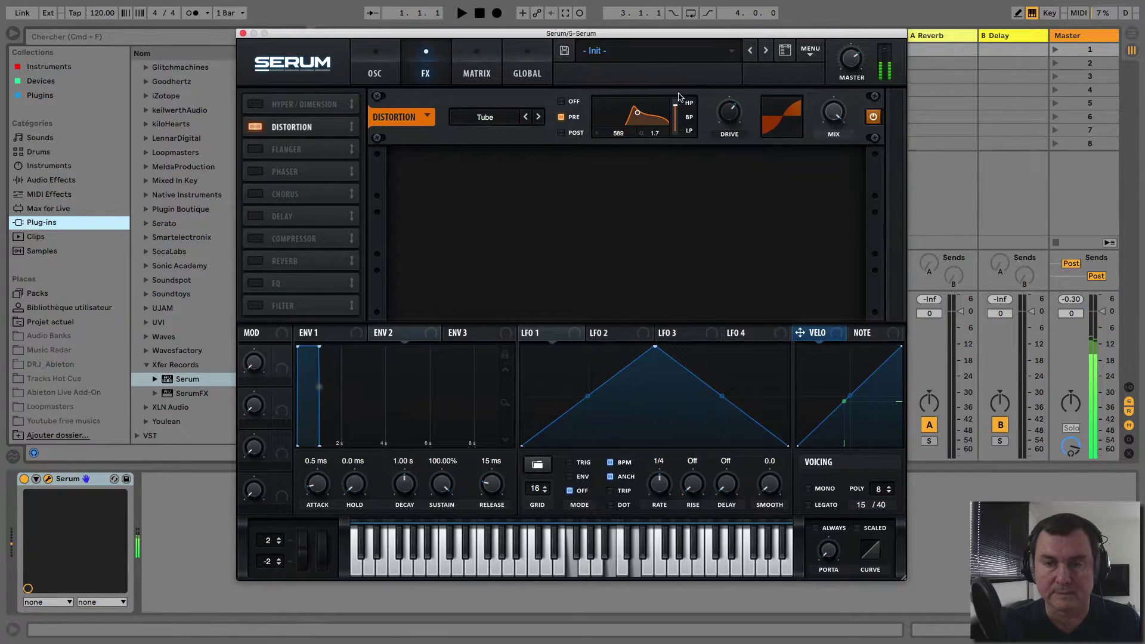
Shift the distortion filter to low-pass, place it Post, and set about 187 Hz with a Q of 0.2
drag(675, 113, 668, 236)
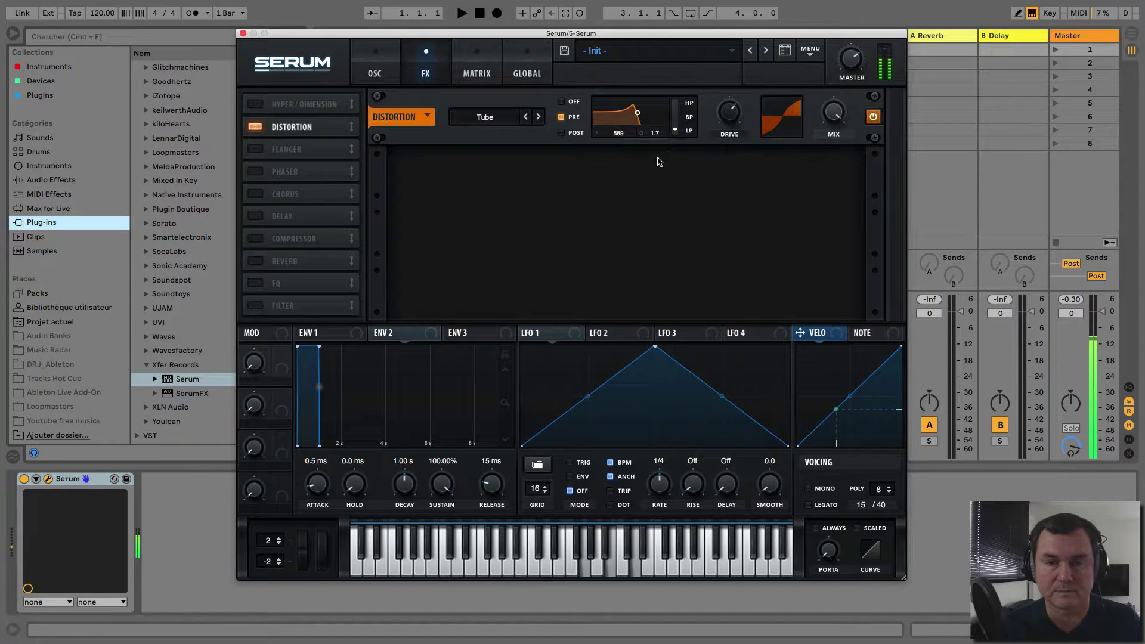
click(563, 133)
mouse_move(637, 113)
mouse_down()
mouse_move(652, 118)
mouse_move(620, 125)
mouse_move(648, 132)
mouse_move(617, 141)
mouse_move(647, 139)
mouse_move(626, 121)
mouse_up()
Change the distortion type to SoftClip with the filter kept on Post, and audition it at about 69% drive
click(490, 121)
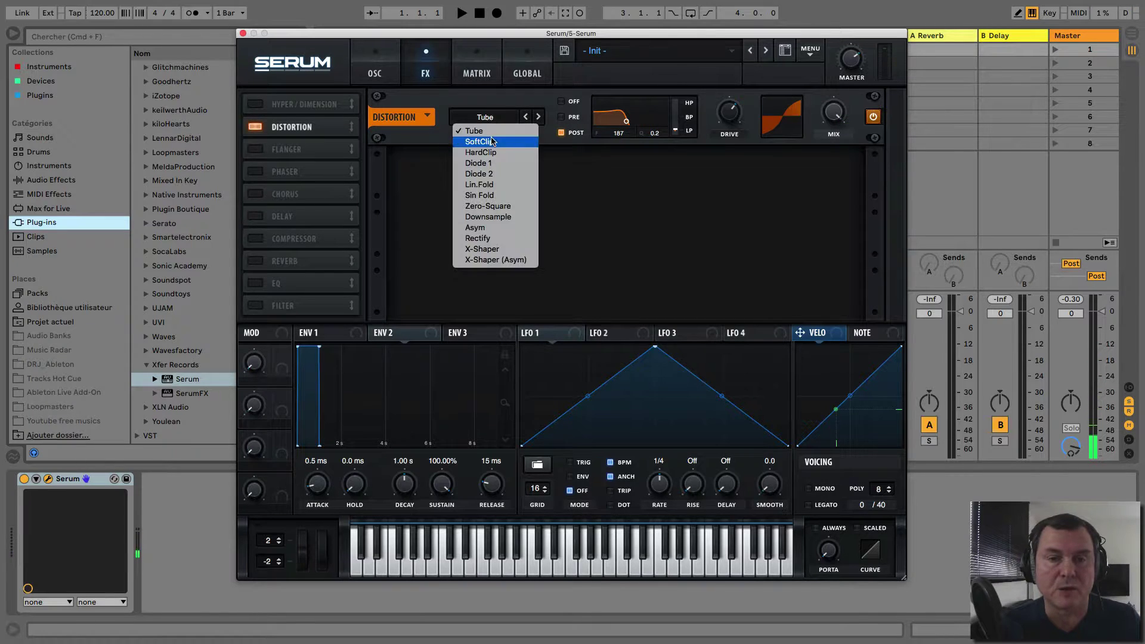
click(493, 142)
click(560, 133)
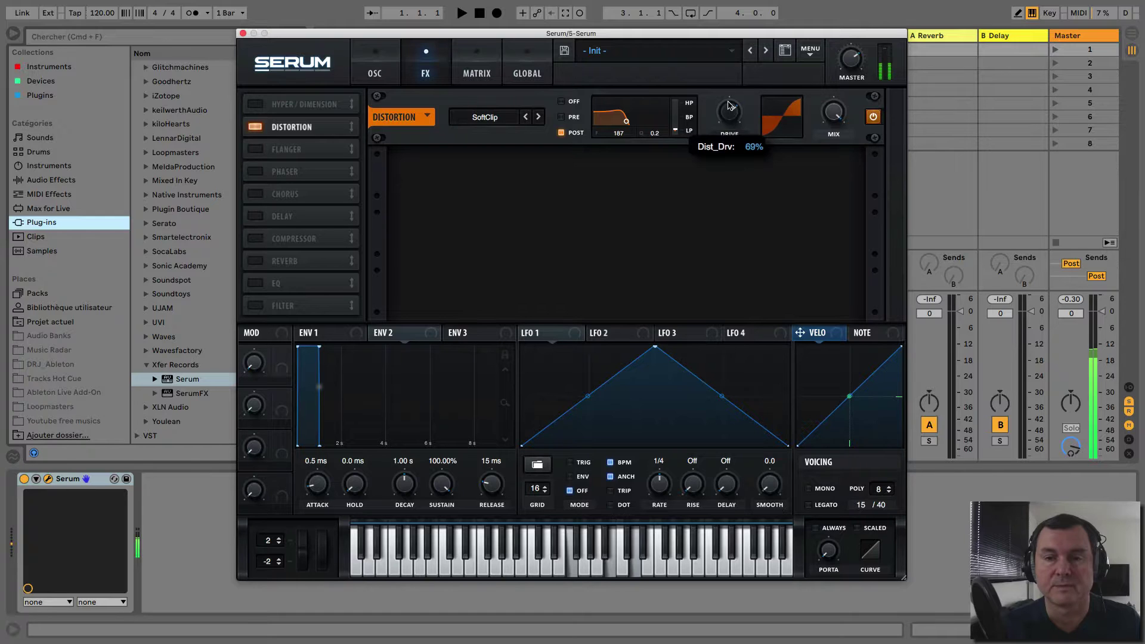
Change the distortion type to HardClip, turn its filter off and lower the drive to just above the middle
click(539, 117)
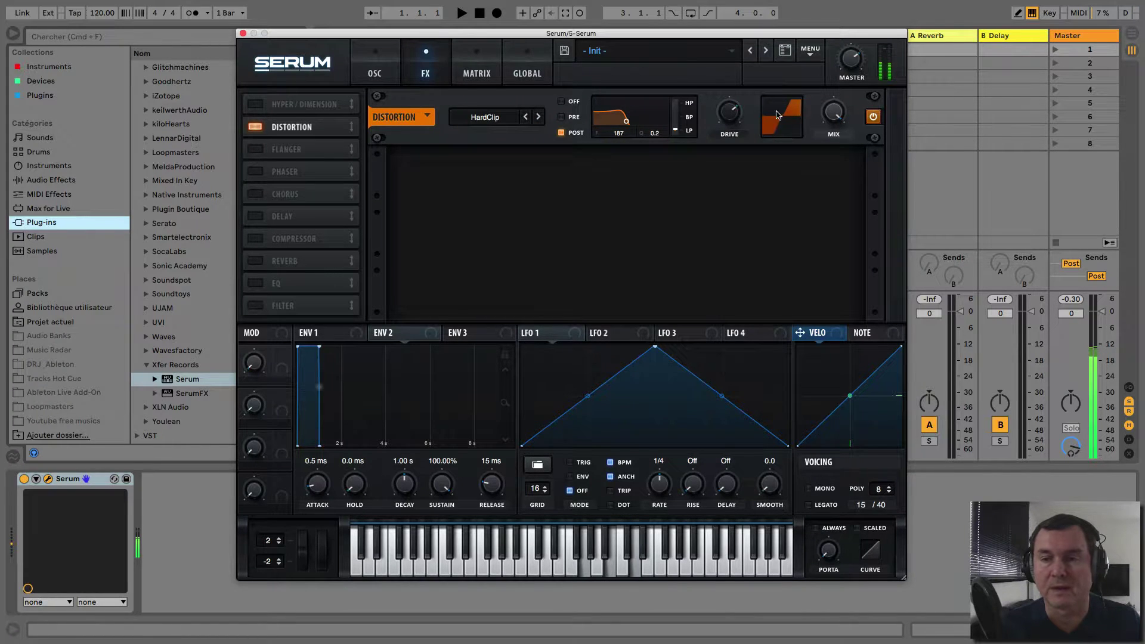
click(561, 101)
drag(733, 117, 732, 125)
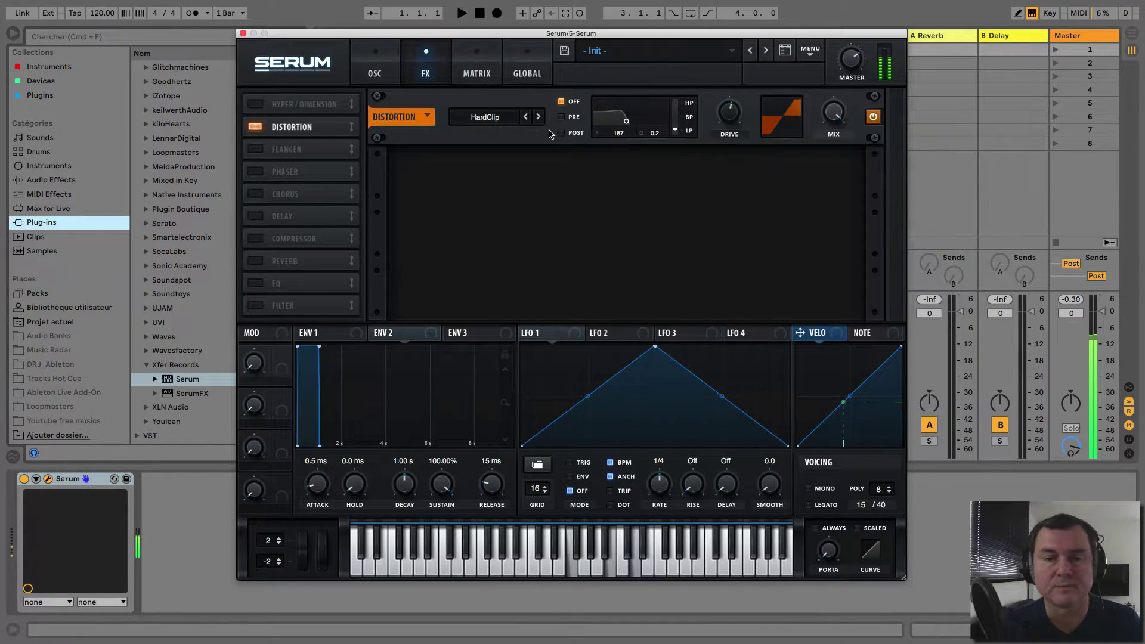
Audition the Diode 1 and Diode 2 distortion types, lowering the drive for each
drag(729, 113, 754, 124)
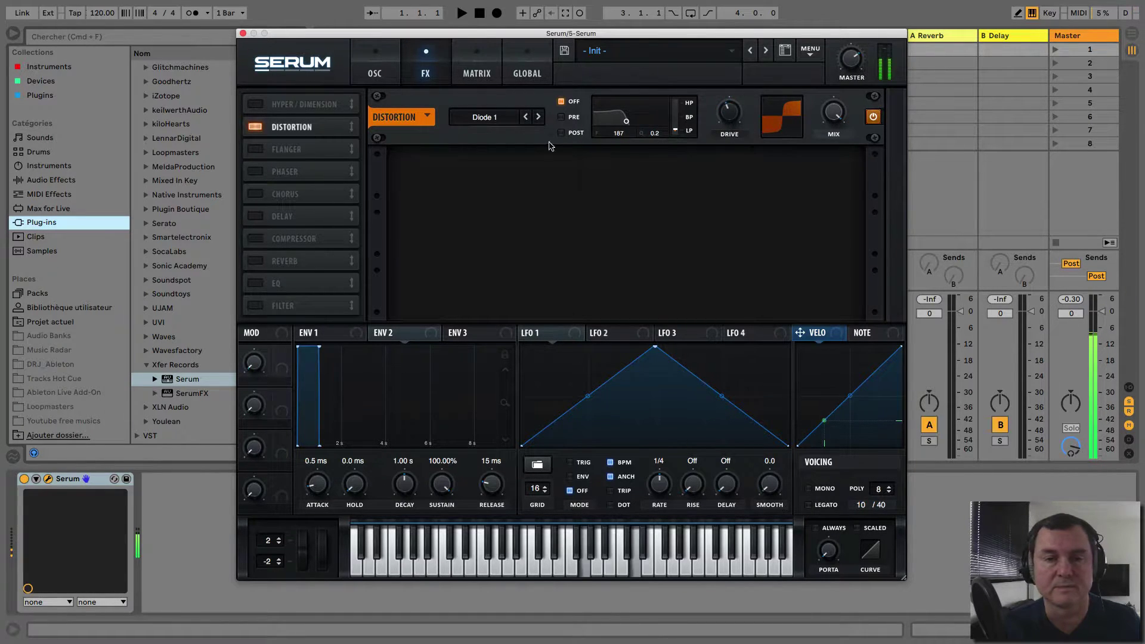
click(538, 117)
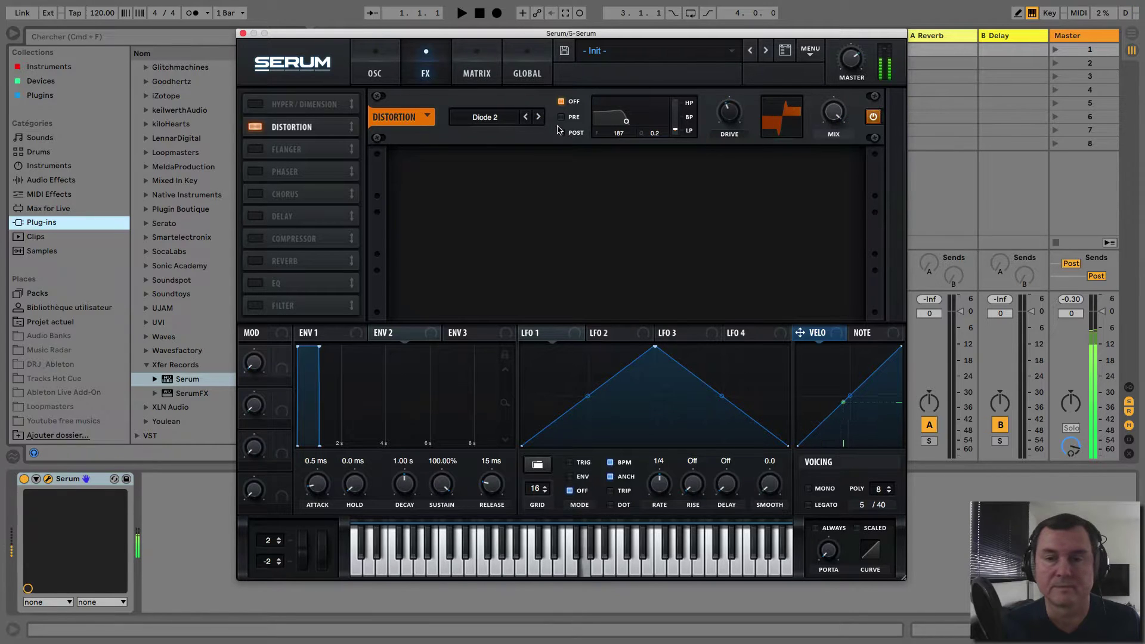
drag(717, 115, 729, 146)
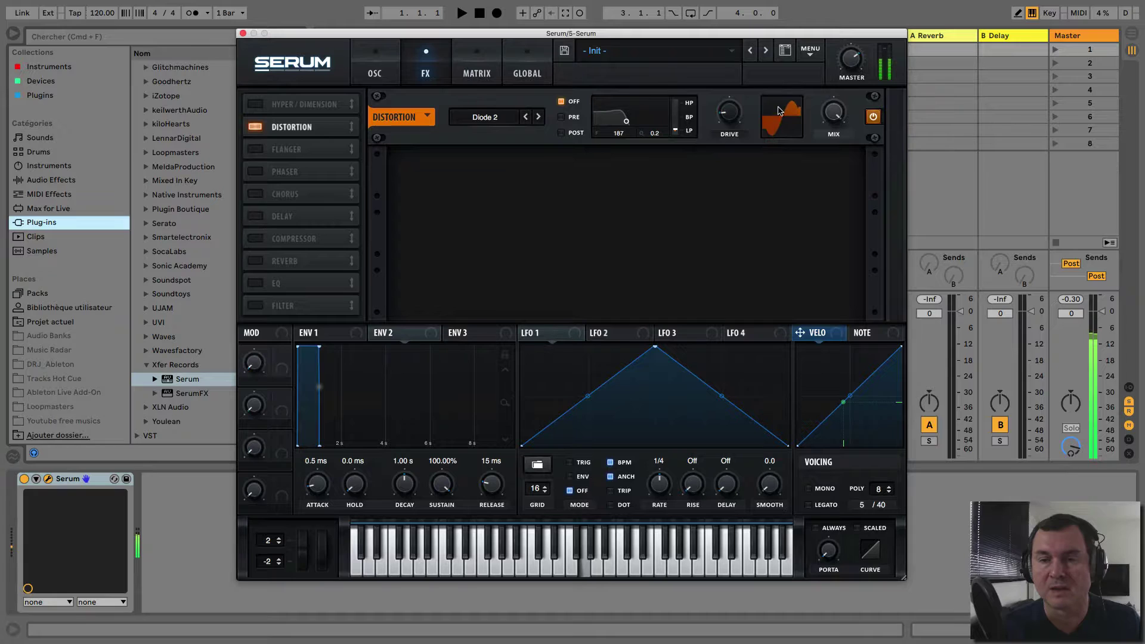
Change the distortion type to Lin.Fold and adjust its drive at a low setting
click(538, 118)
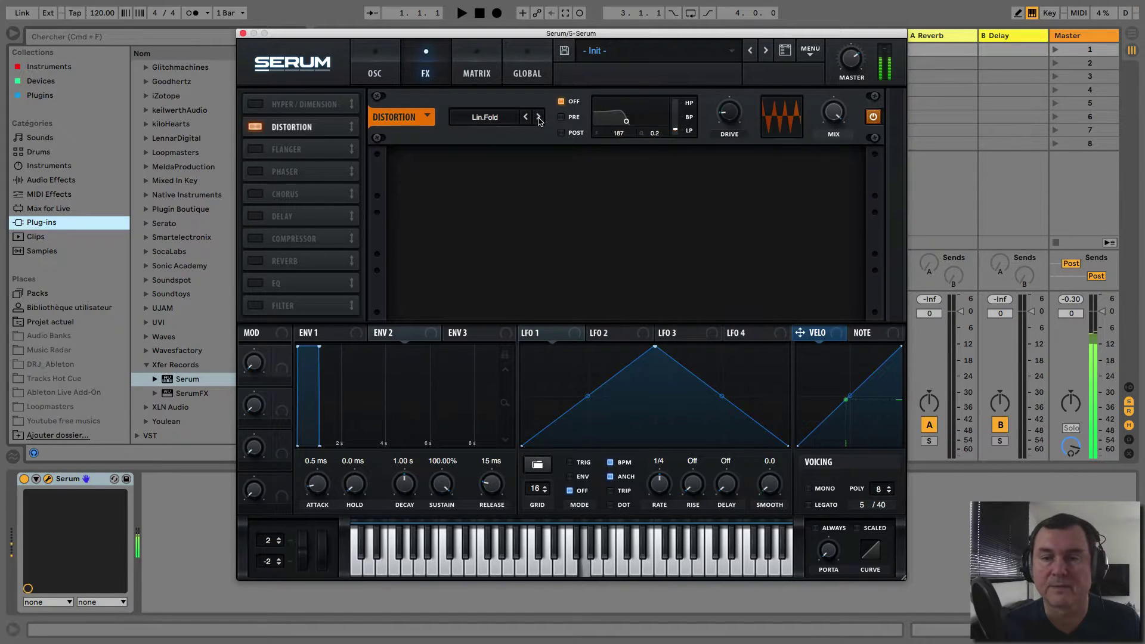
mouse_move(723, 117)
mouse_down()
mouse_move(723, 126)
mouse_move(723, 113)
mouse_up()
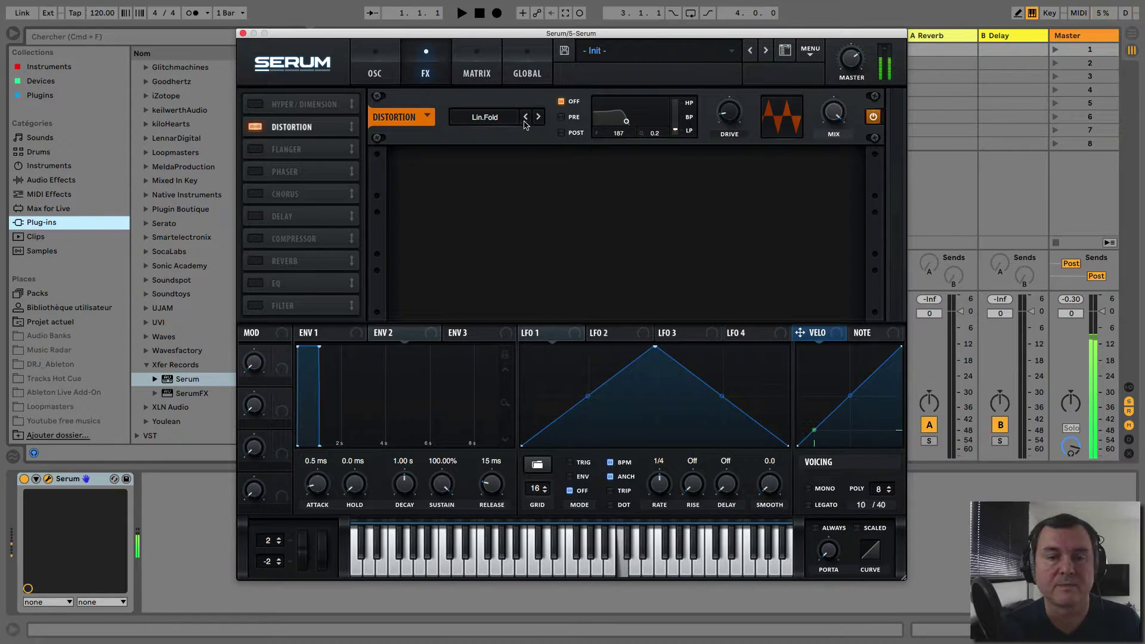
Audition different mix amounts on Lin.Fold, and change the distortion type to Sin Fold with the mix at about 77%
drag(832, 112, 815, 254)
drag(833, 120, 832, 51)
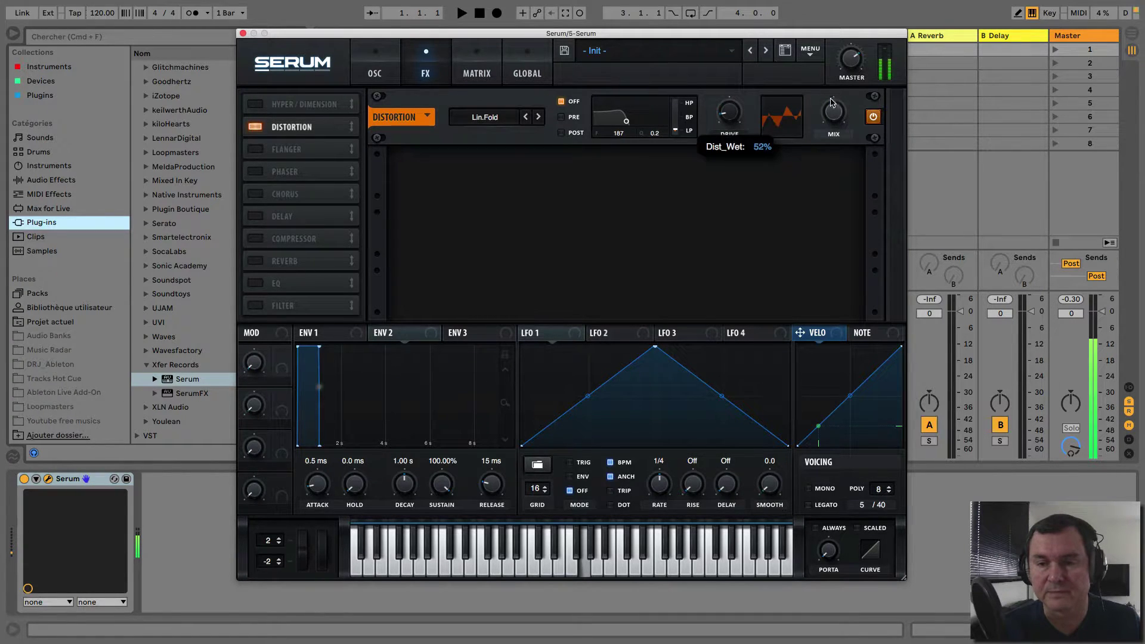
click(538, 117)
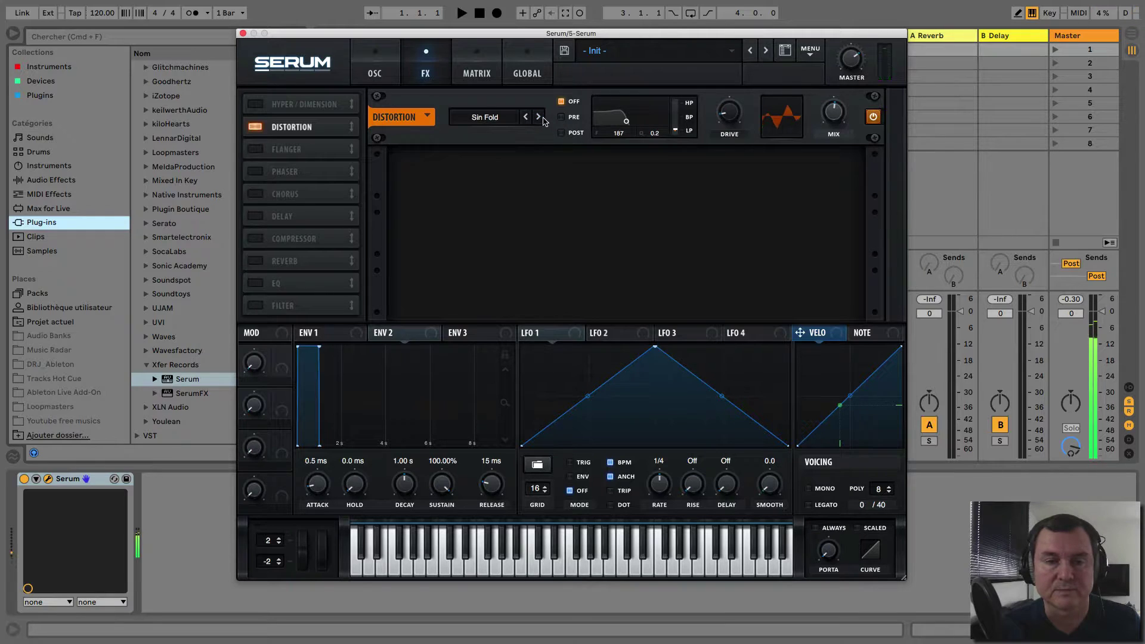
drag(832, 111, 838, 94)
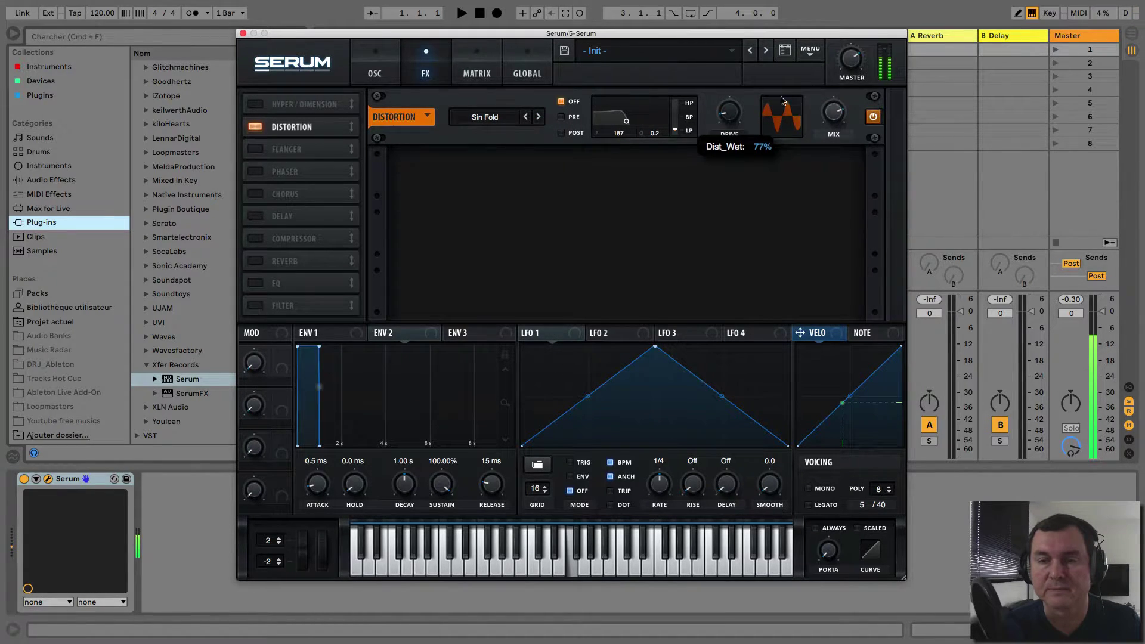
Audition the Zero-Square and Downsample distortion types, setting the mix to about 85% and adjusting the drive for Downsample
click(538, 116)
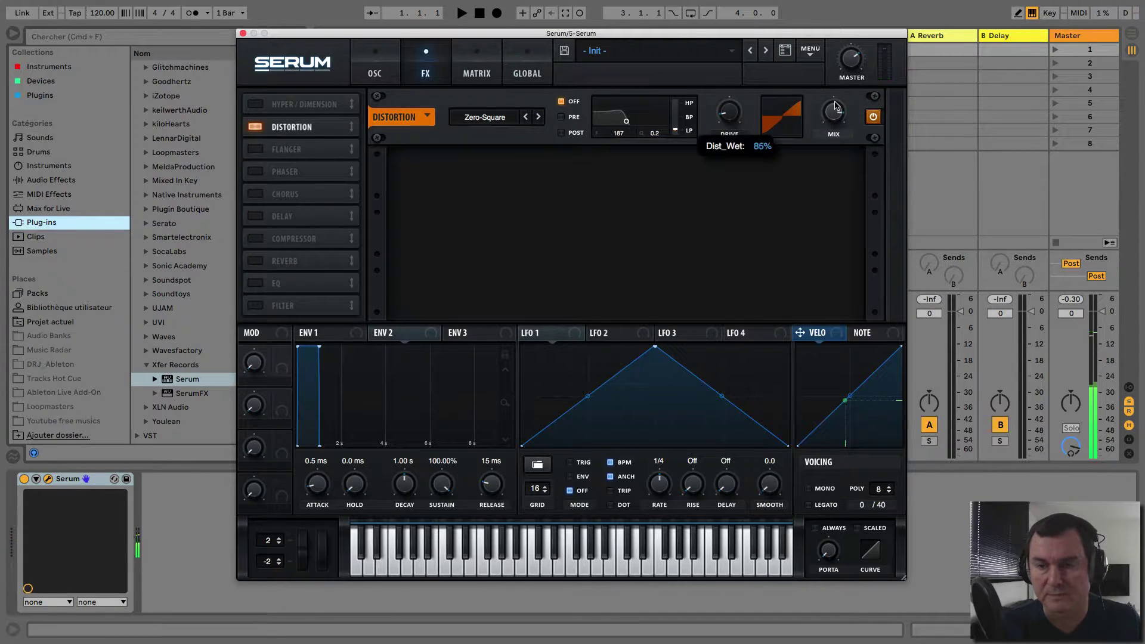
click(538, 117)
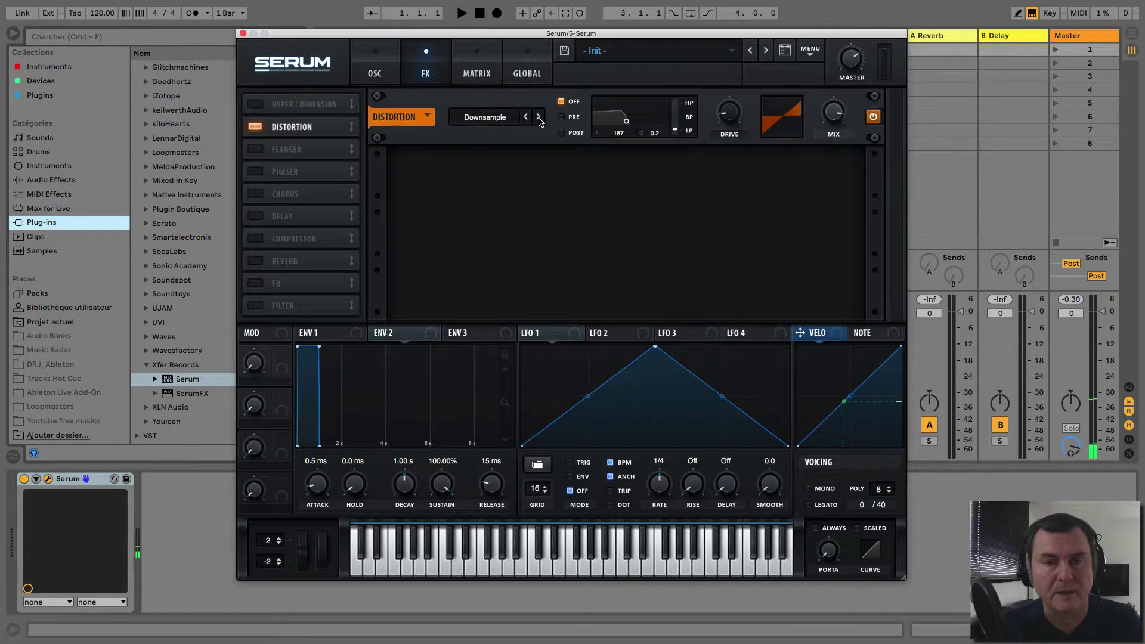
mouse_move(732, 115)
mouse_down()
mouse_move(737, 80)
mouse_move(732, 121)
mouse_up()
Audition the Asym distortion type at about 59% drive, and switch to Rectify with a lower drive
click(539, 118)
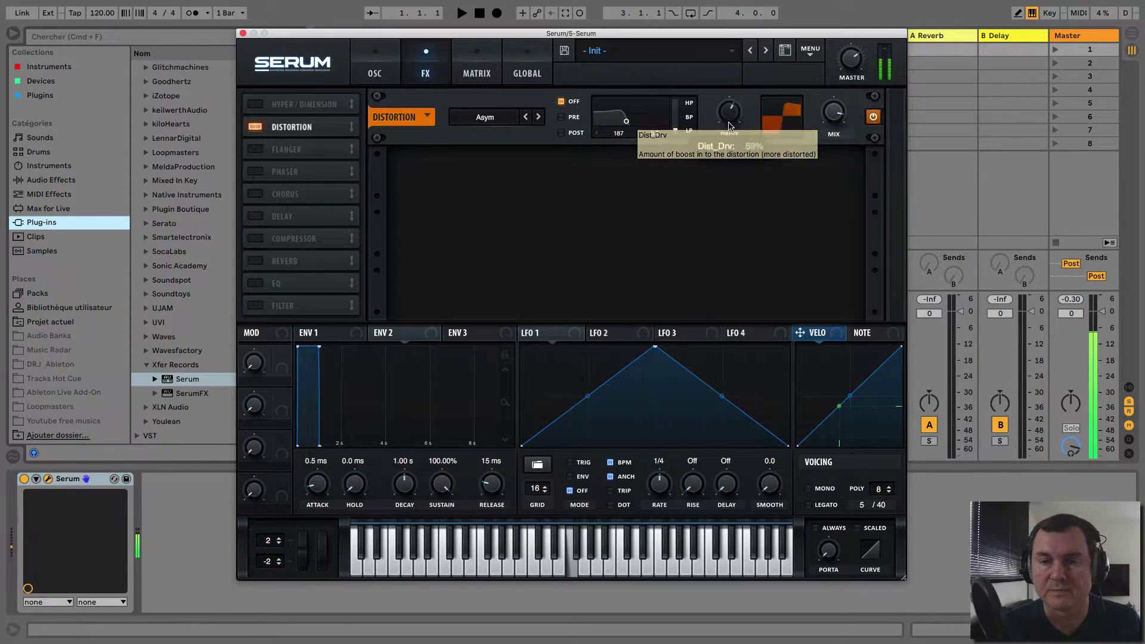
click(541, 122)
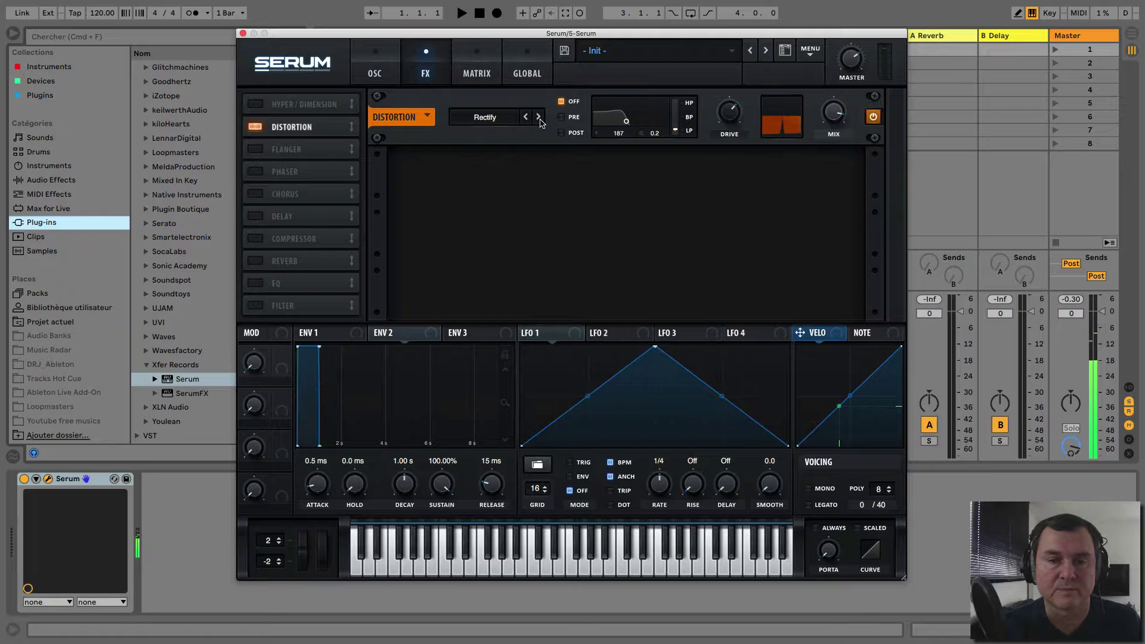
drag(728, 113, 723, 158)
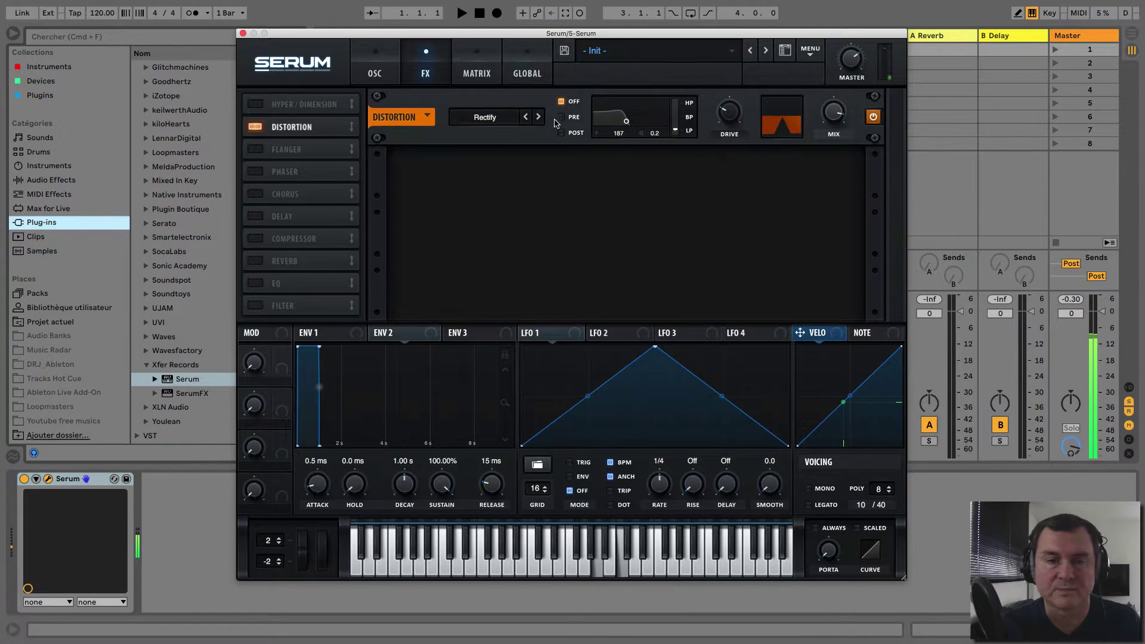
Change the distortion type to X-Shaper and review the list of available types
click(537, 116)
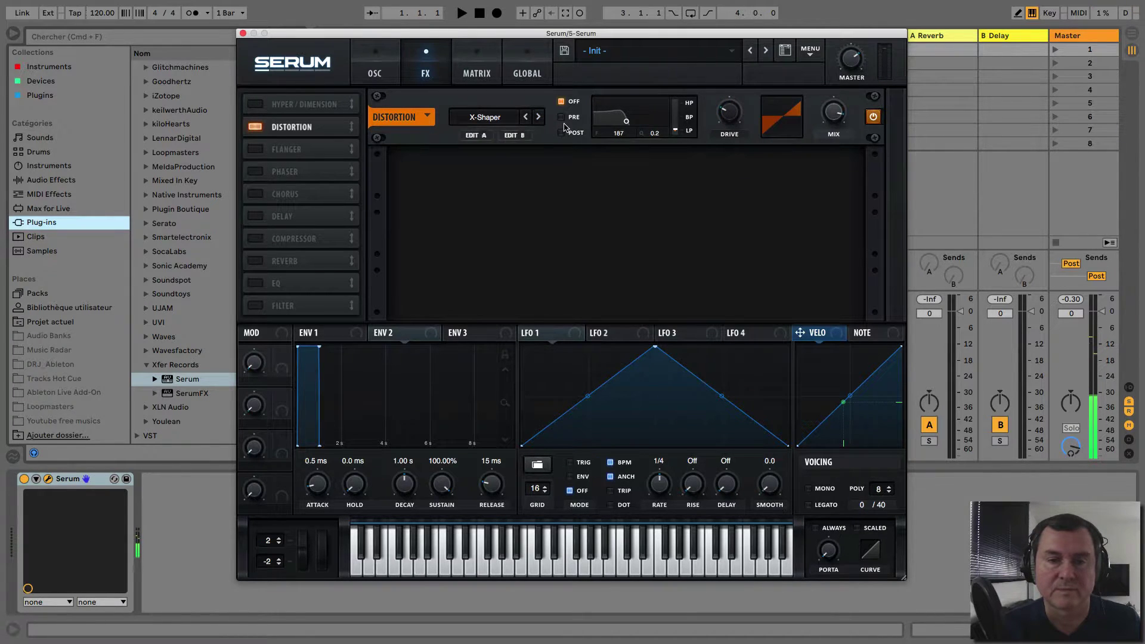
click(489, 122)
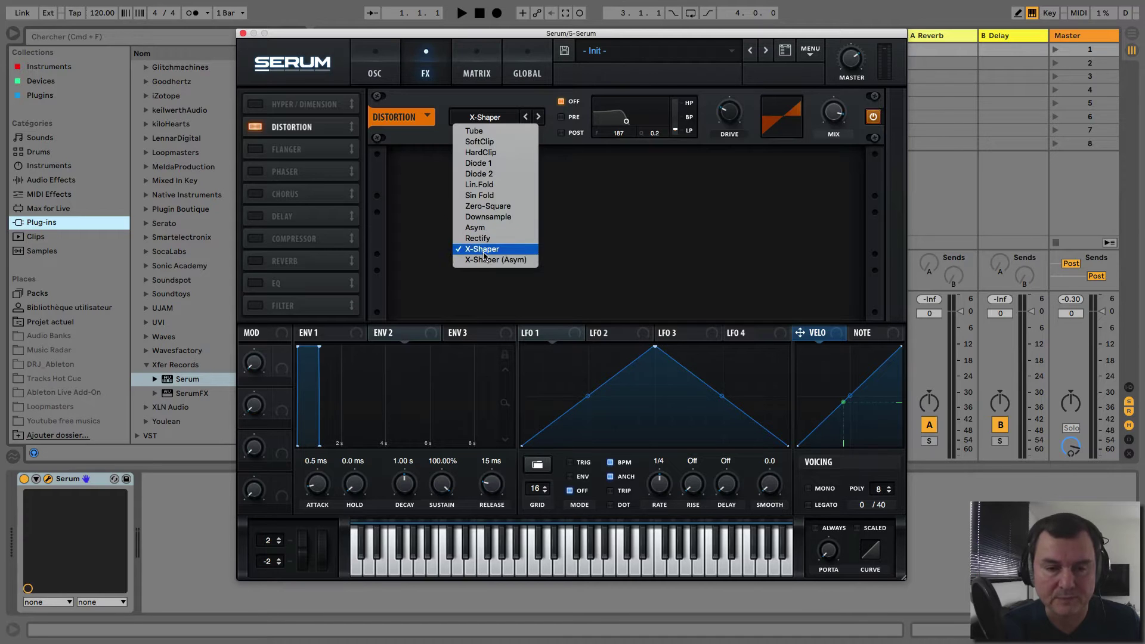
click(585, 238)
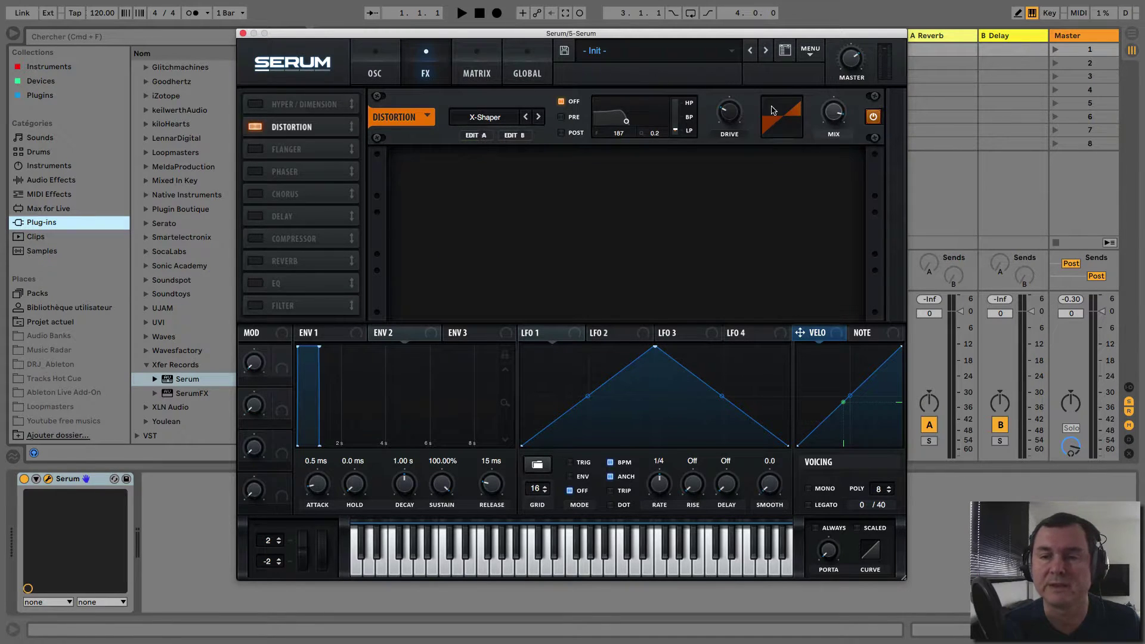
Load the Misc preset AbitCrazy as the X-Shaper's Shaper A curve and close its editor
click(476, 136)
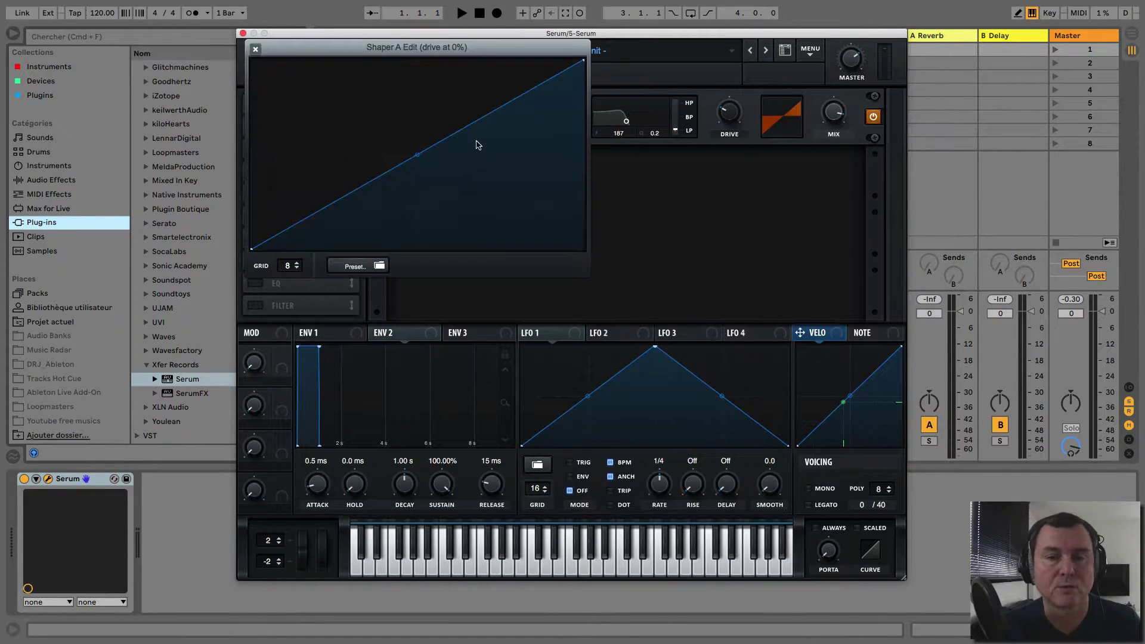
click(344, 268)
mouse_move(370, 278)
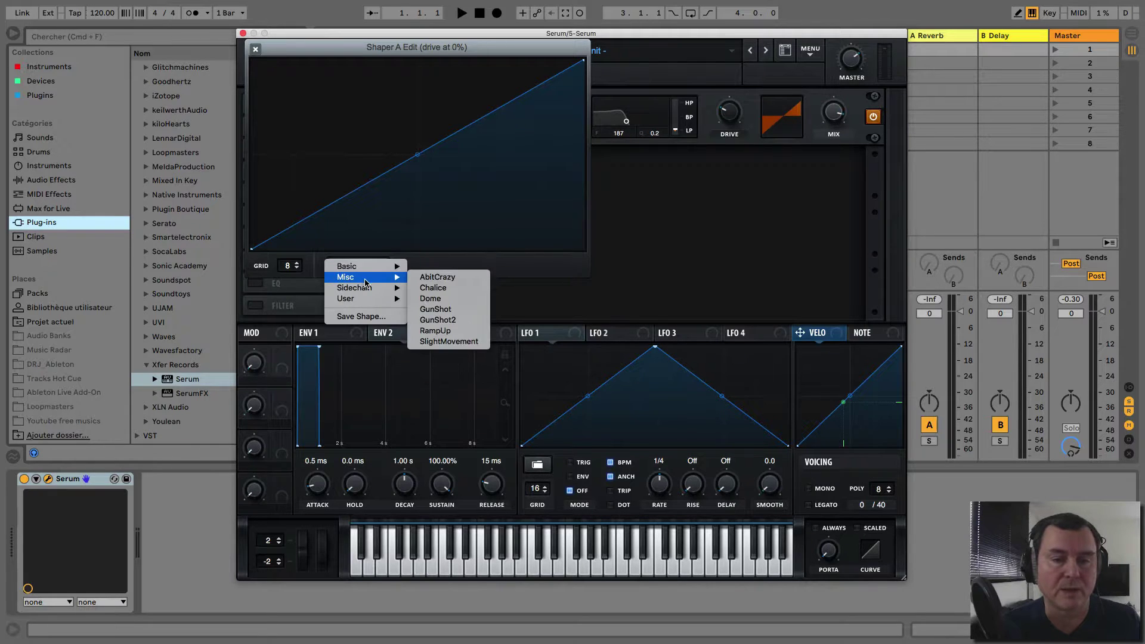
click(427, 277)
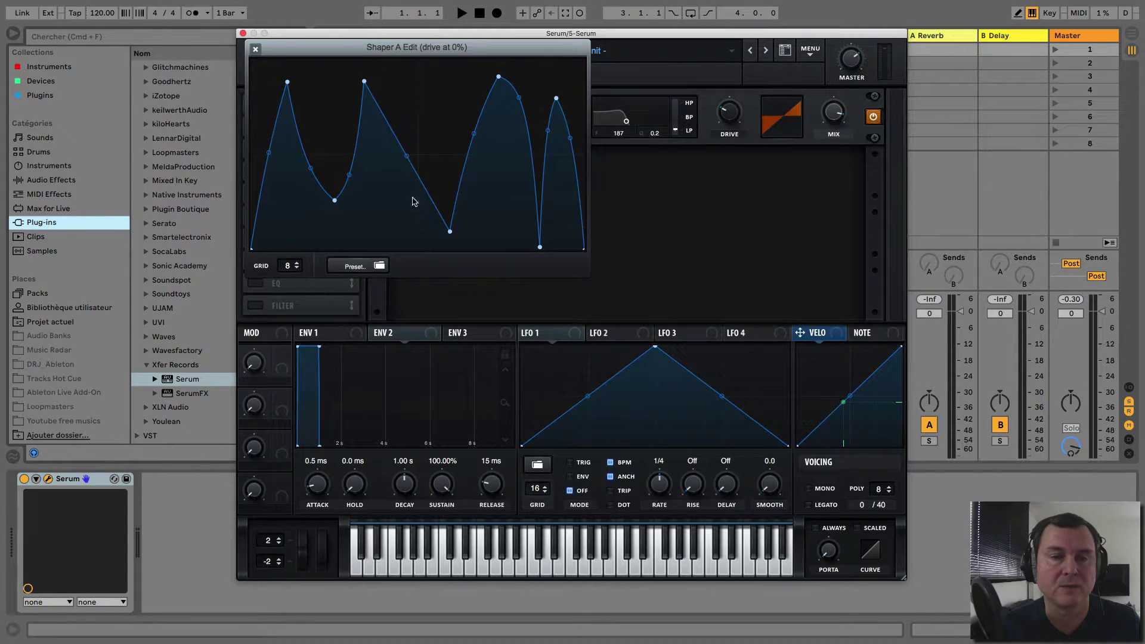
click(255, 48)
Load the Sidechain preset SC3 as the X-Shaper's Shaper B curve and close its editor
click(517, 136)
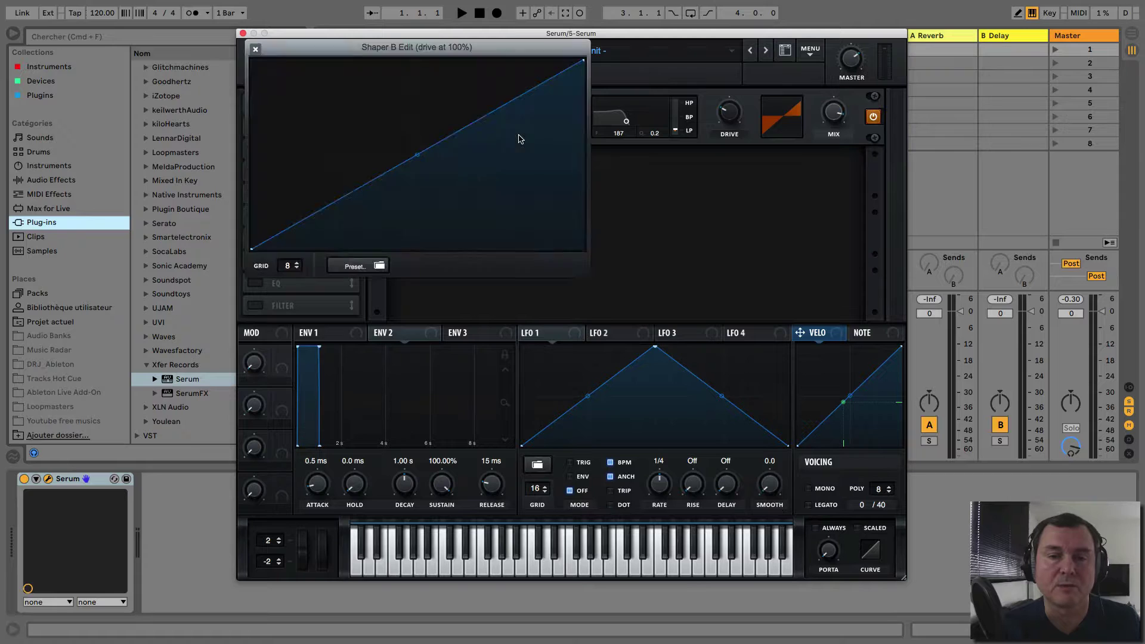
click(372, 264)
mouse_move(392, 288)
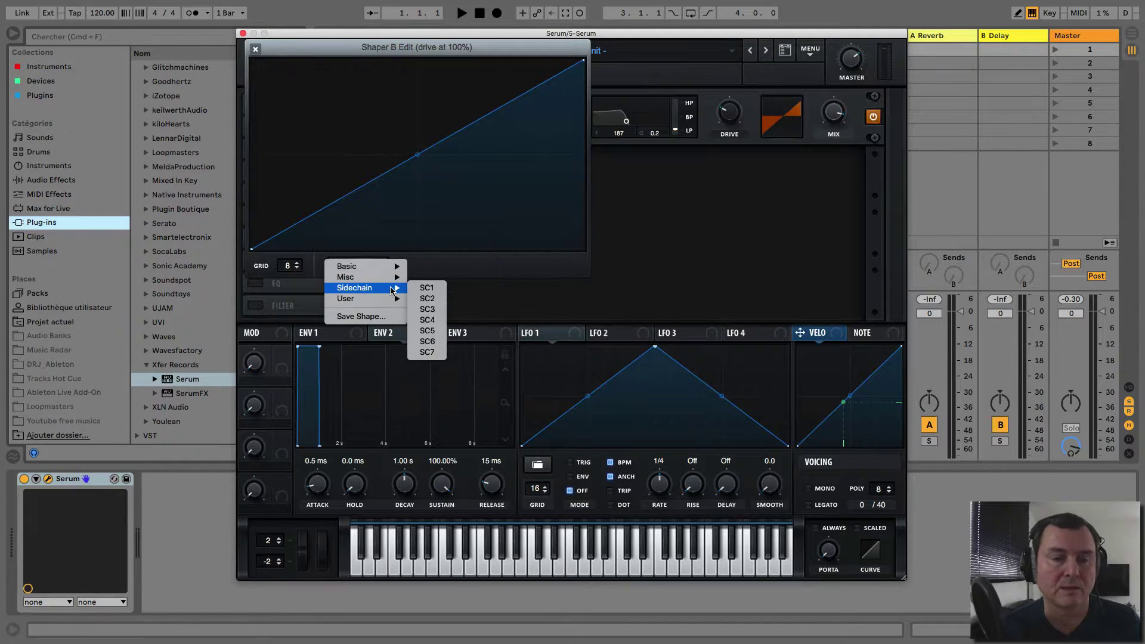
click(432, 306)
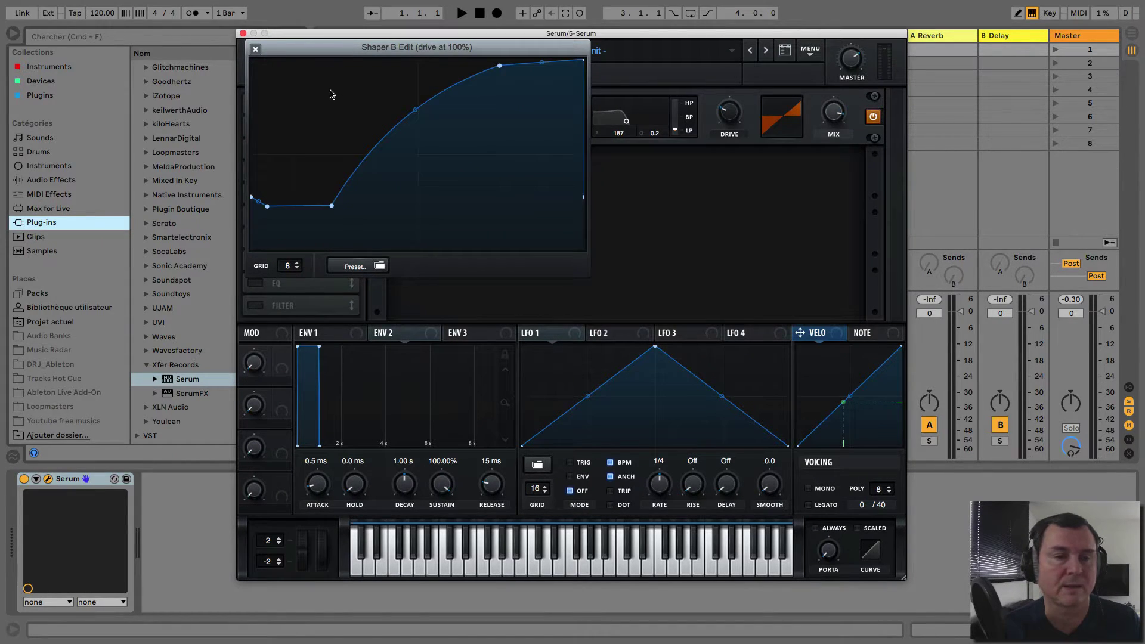
click(255, 49)
Sweep the X-Shaper's drive, set the distortion filter to Post and move its point to frequency 317 and bandwidth 0.4
drag(726, 116, 726, 113)
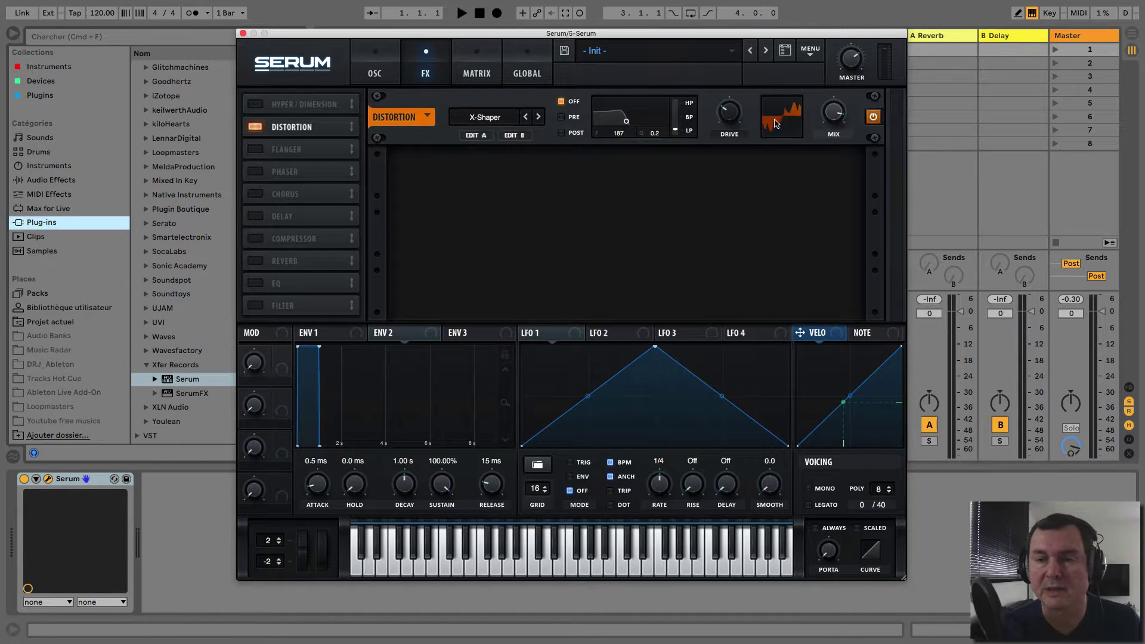
drag(728, 117, 727, 108)
click(561, 133)
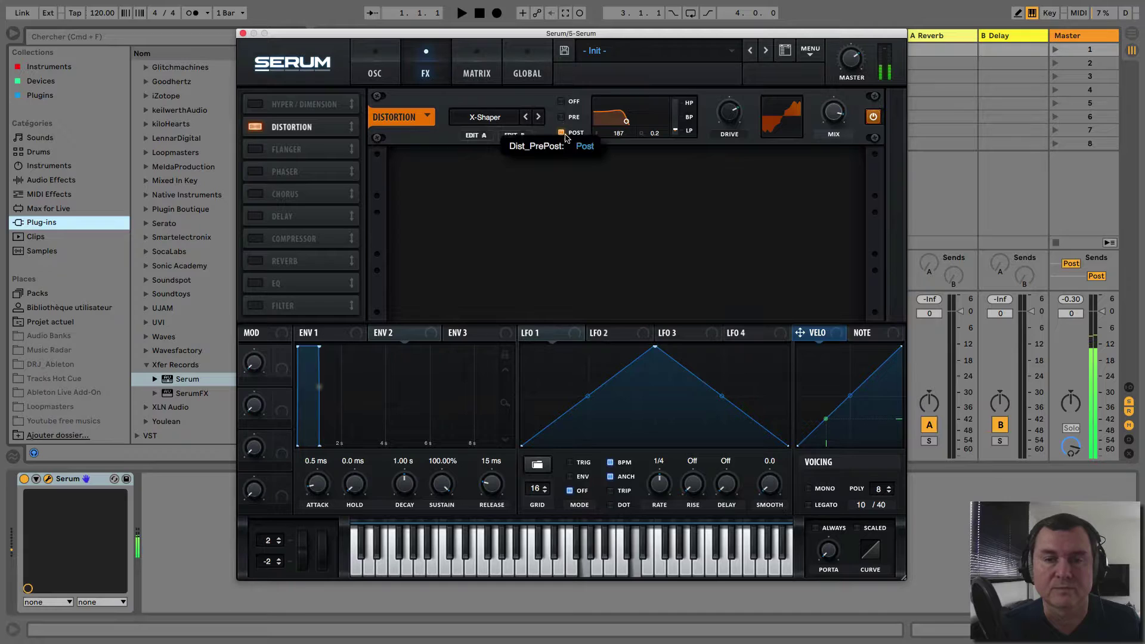
mouse_move(626, 121)
mouse_down()
mouse_move(654, 127)
mouse_move(633, 122)
mouse_up()
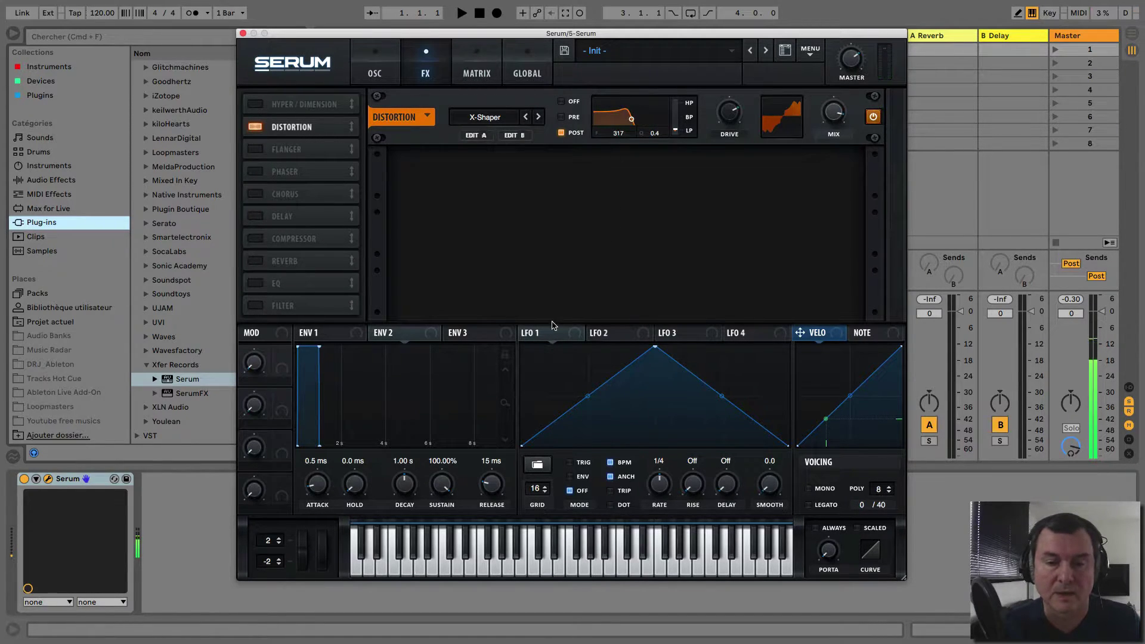
Assign LFO 1 to the distortion filter's frequency, set the LFO rate to 1/8 and audition the modulation
drag(563, 334, 616, 136)
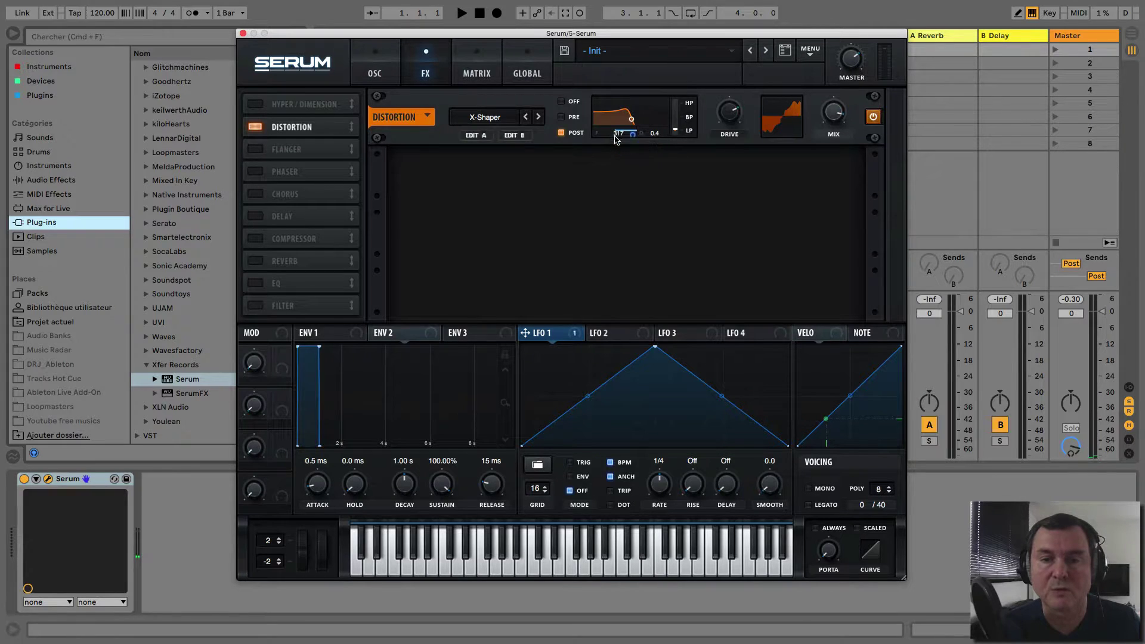
key(a)
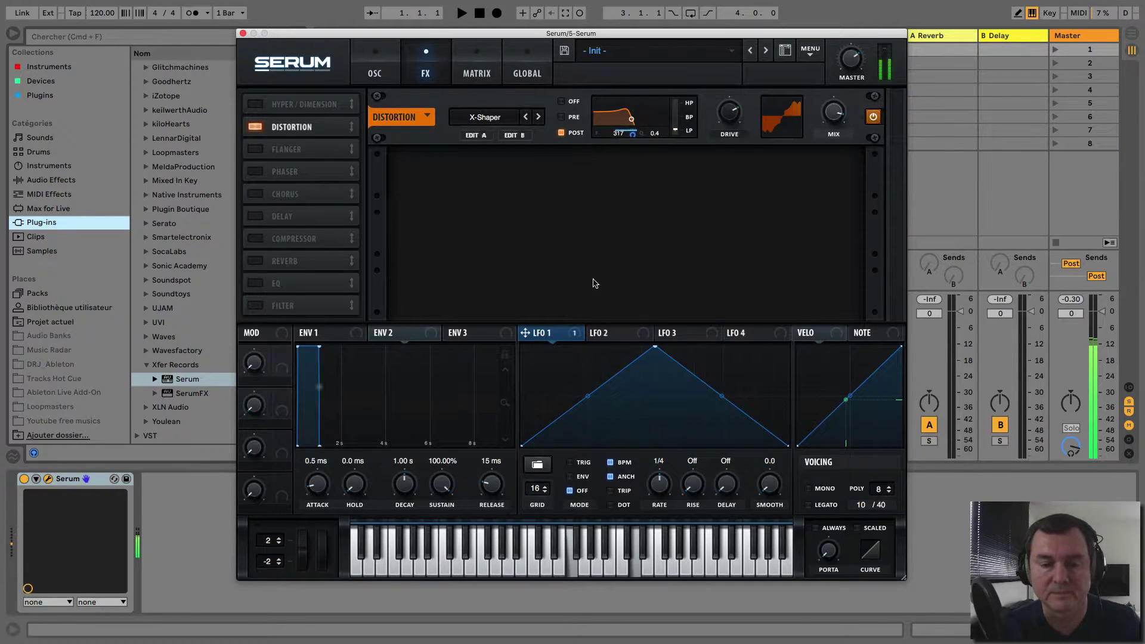
key(f)
key(s)
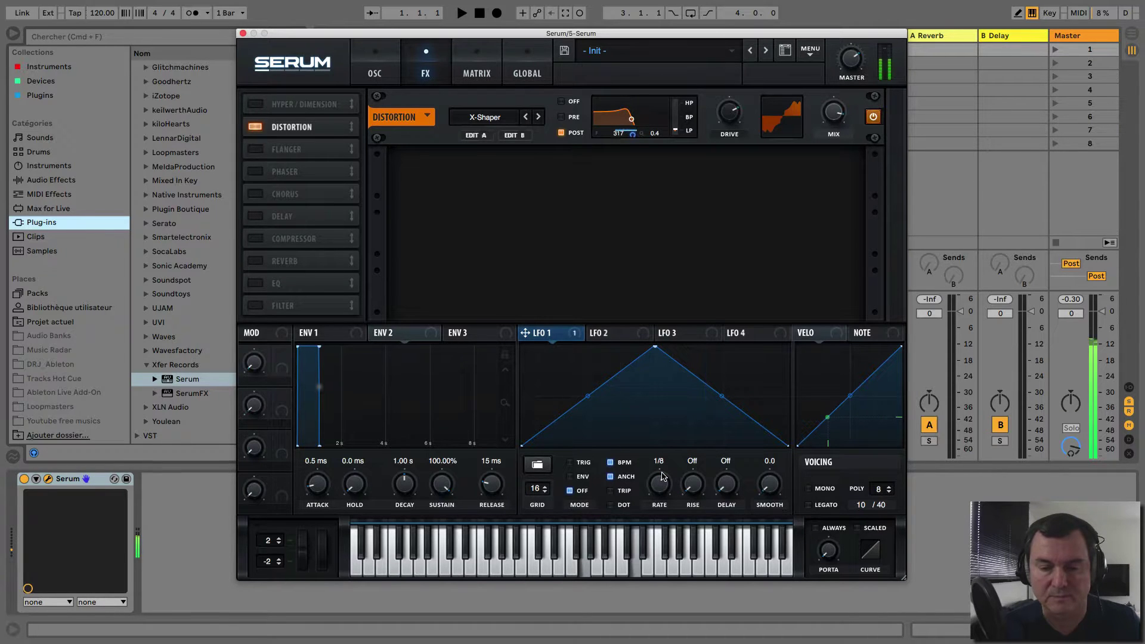
key(a)
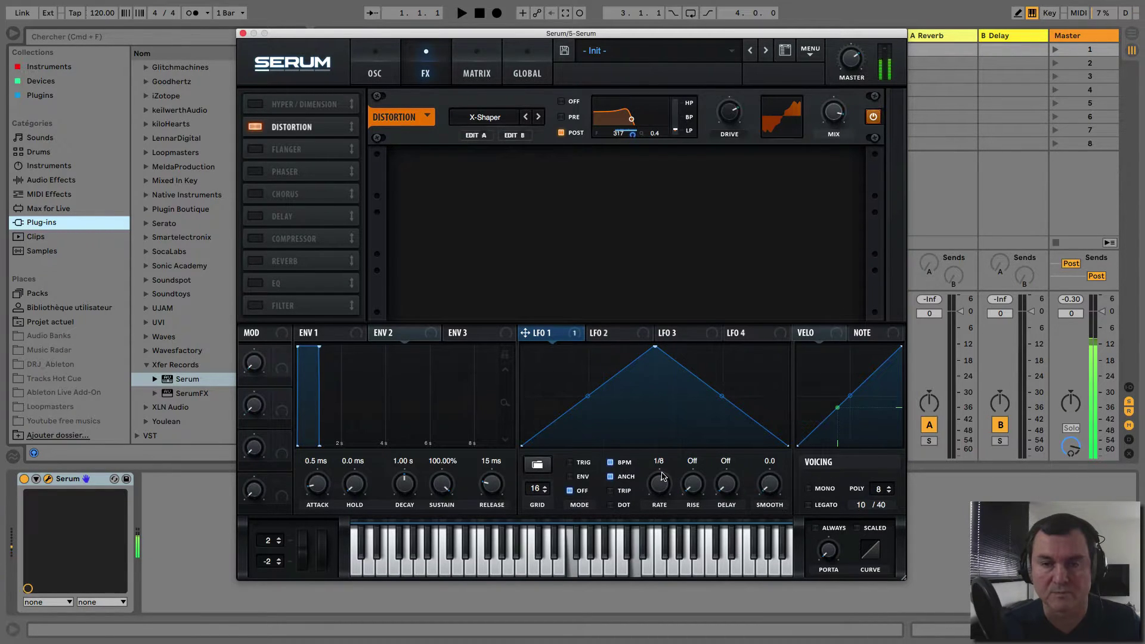
Try modulating the distortion filter's LP/BP/HP blend with LFO 1, audition it and remove that modulator
key(j)
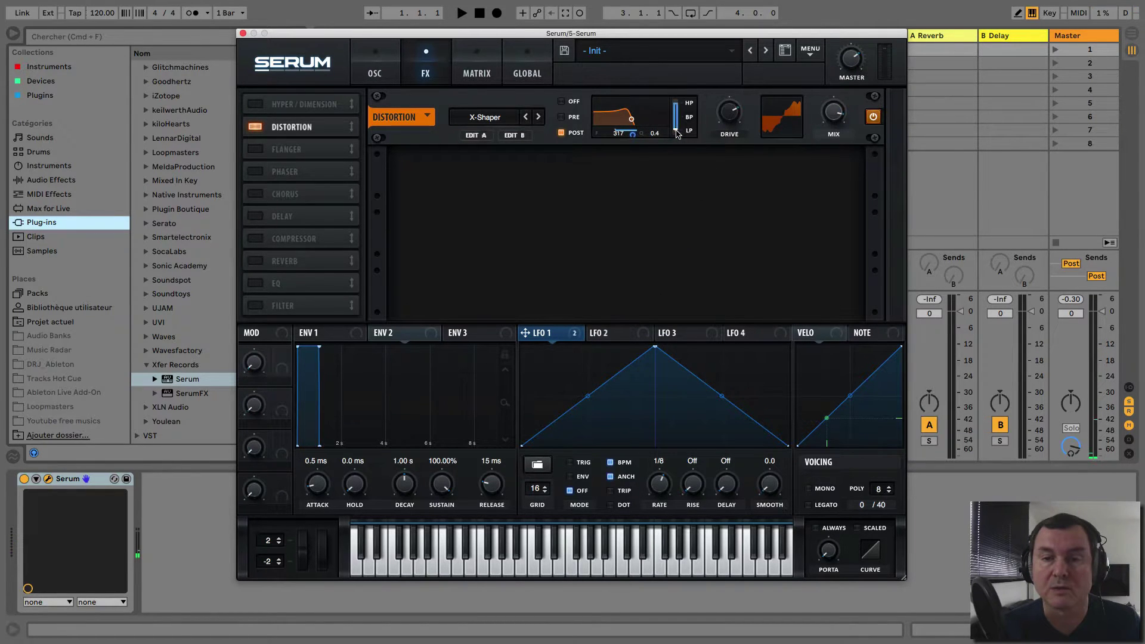
key(s)
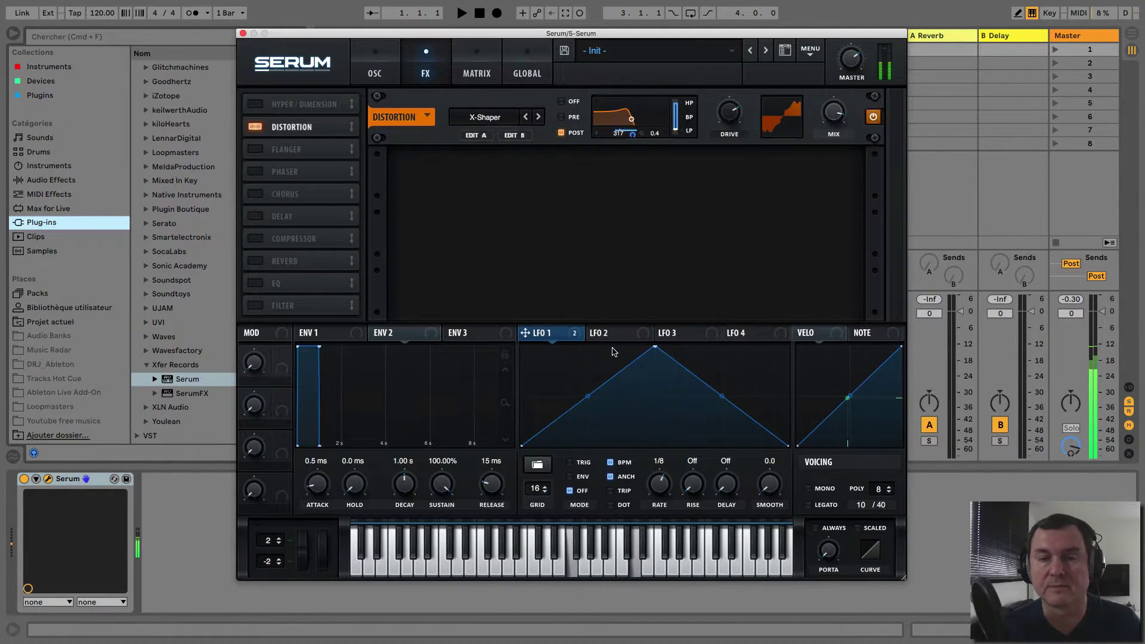
key(j)
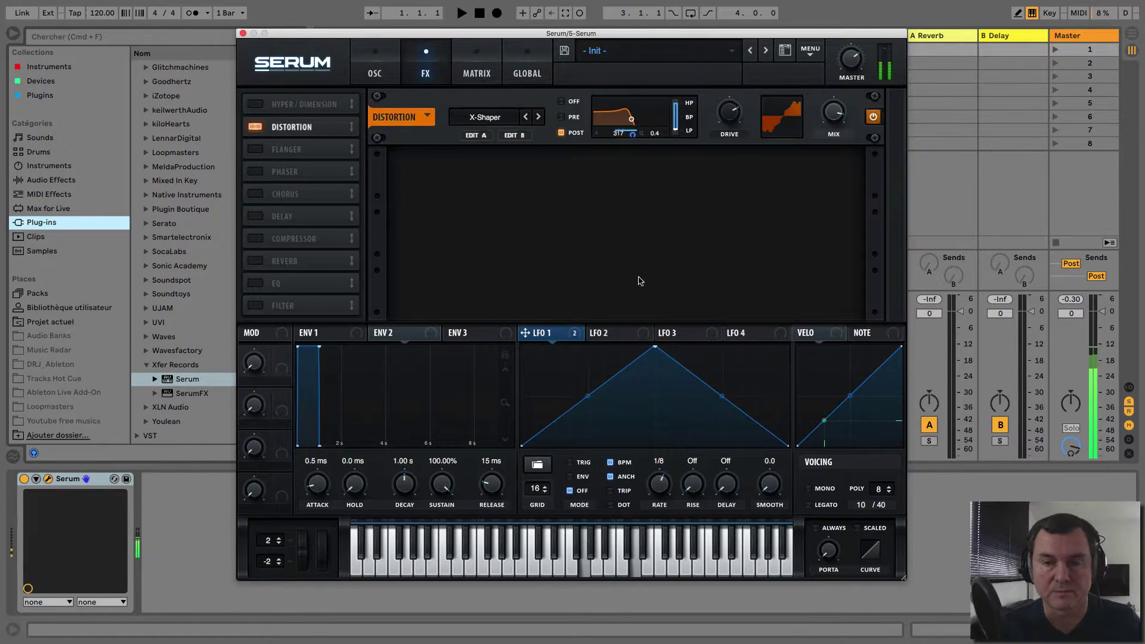
right_click(678, 127)
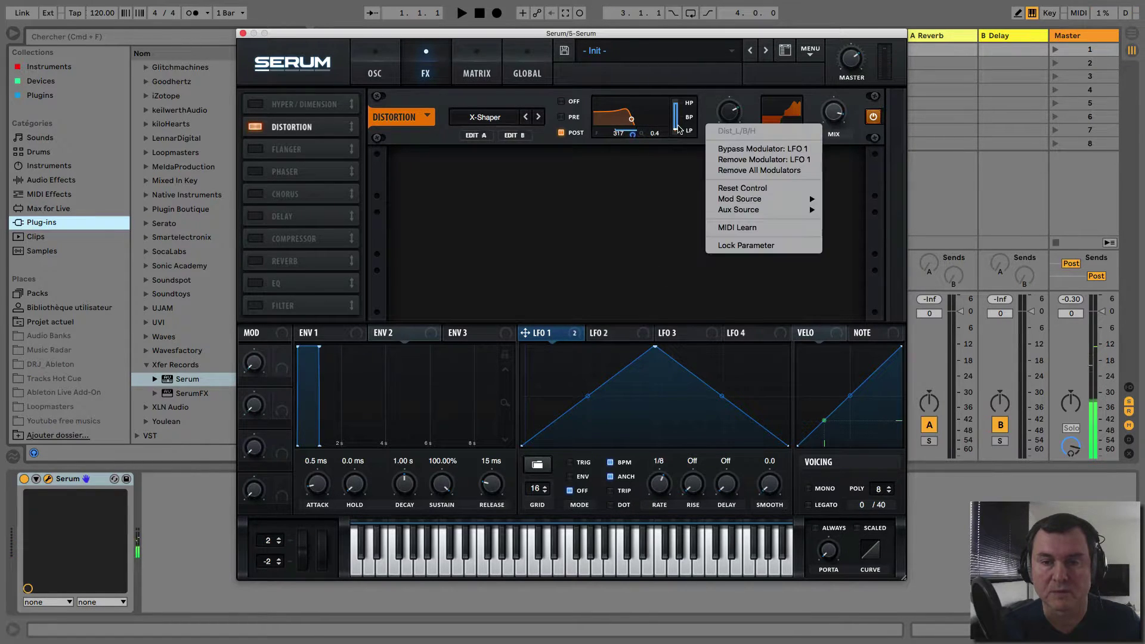
click(730, 160)
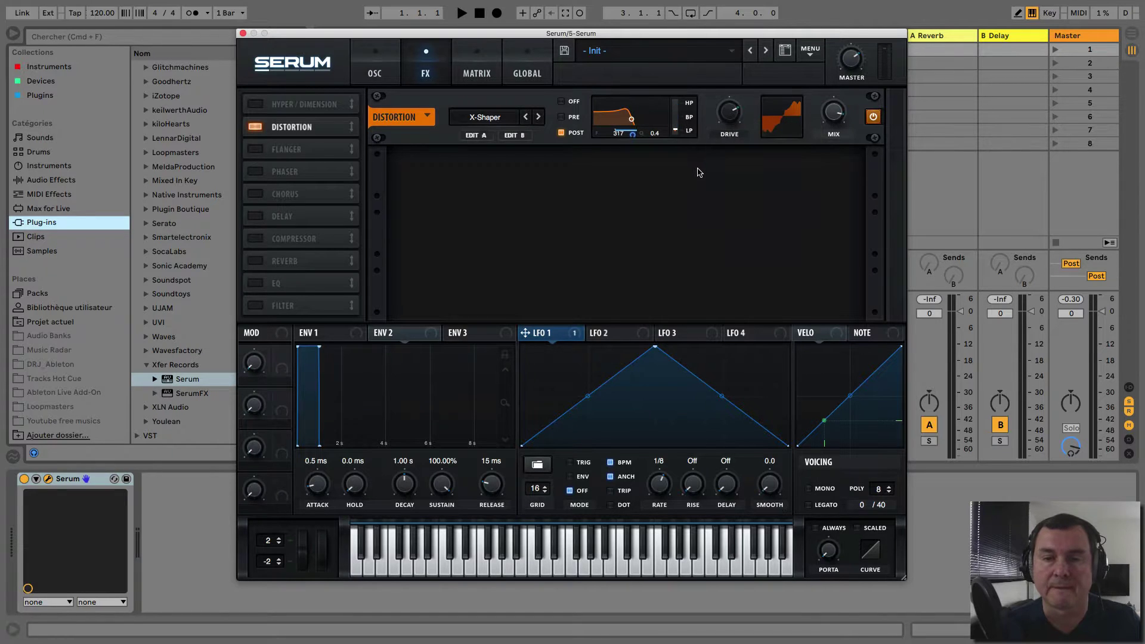
Lower the distortion filter's bandwidth to 0.2 and assign LFO 1 to it
key(l)
drag(652, 134, 653, 144)
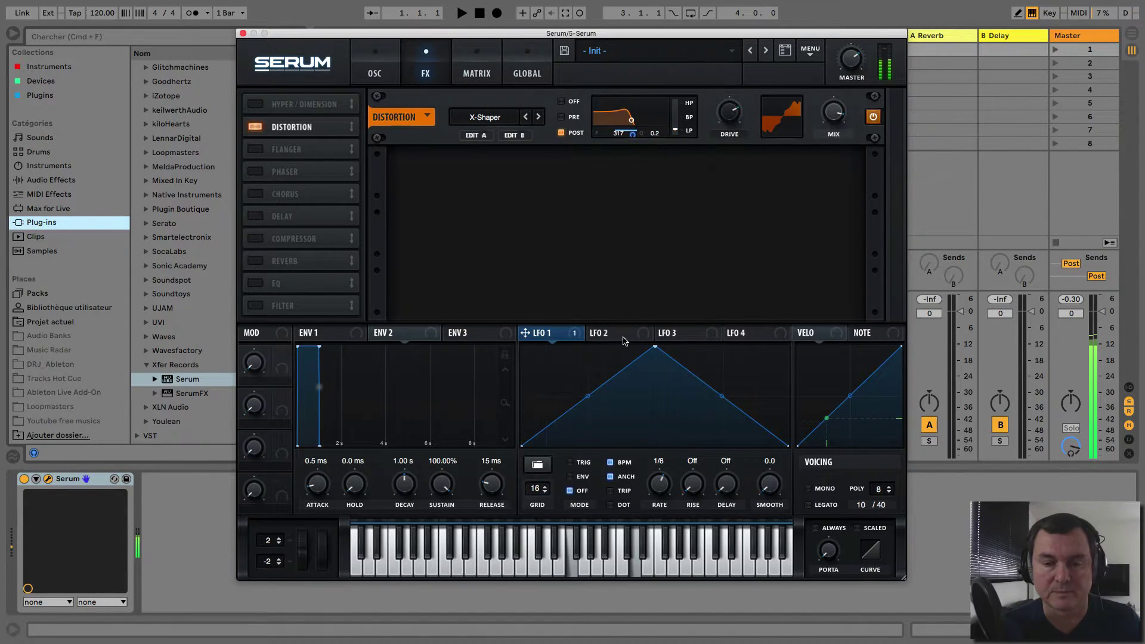
drag(524, 333, 655, 141)
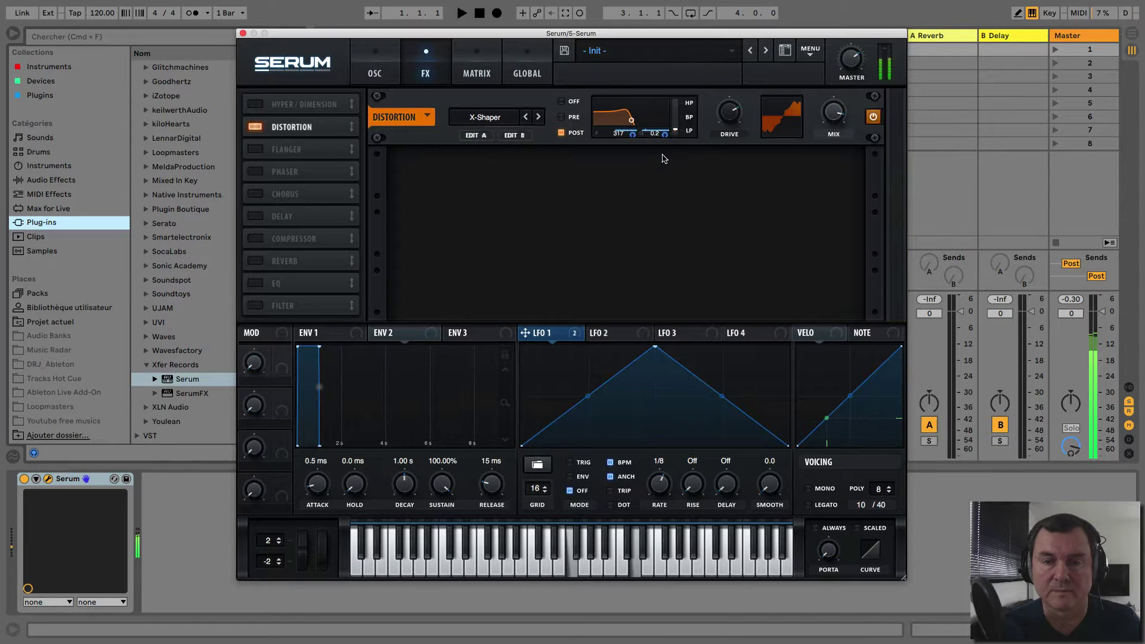
right_click(664, 134)
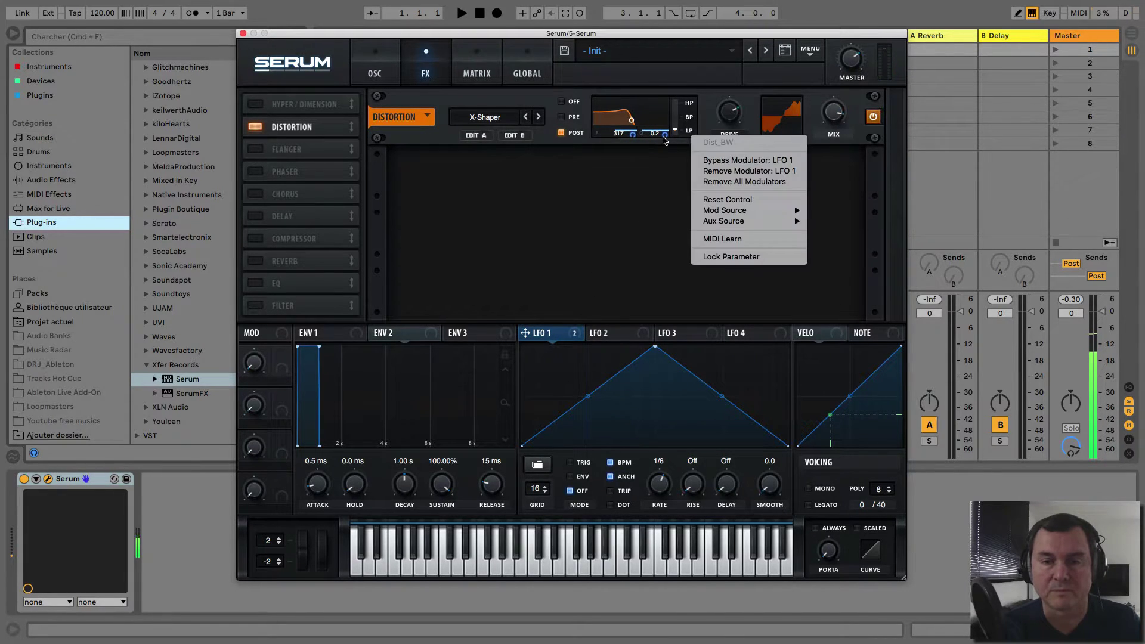
click(662, 139)
Set LFO 1's modulation of the filter bandwidth to about 32, adjust its frequency modulation amount and sweep the drive
drag(661, 146, 661, 195)
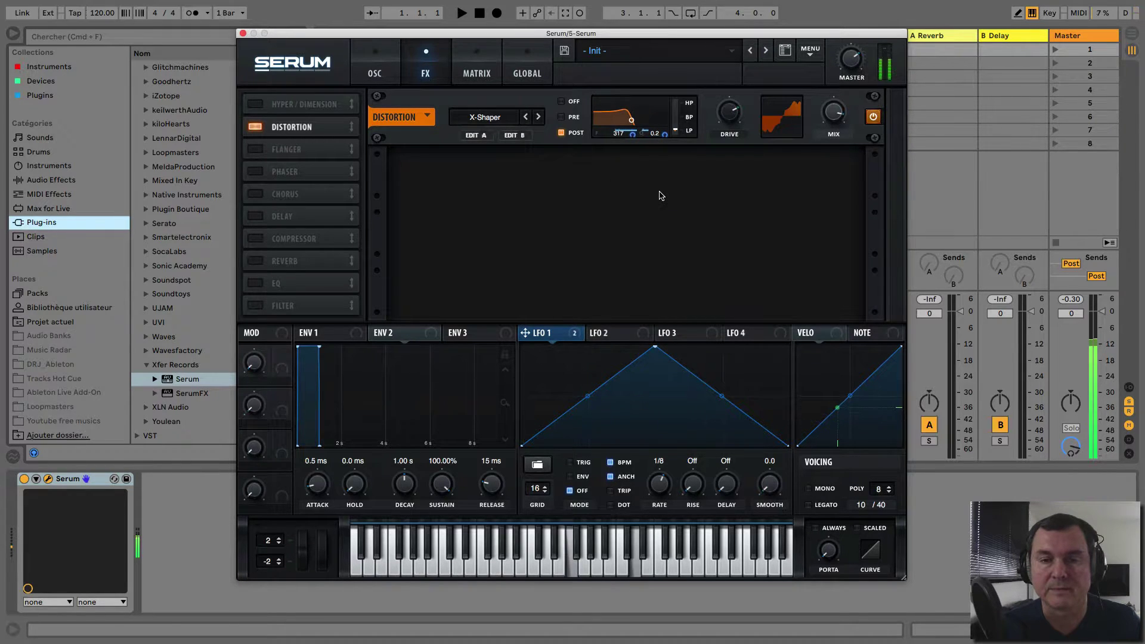
drag(662, 134, 664, 128)
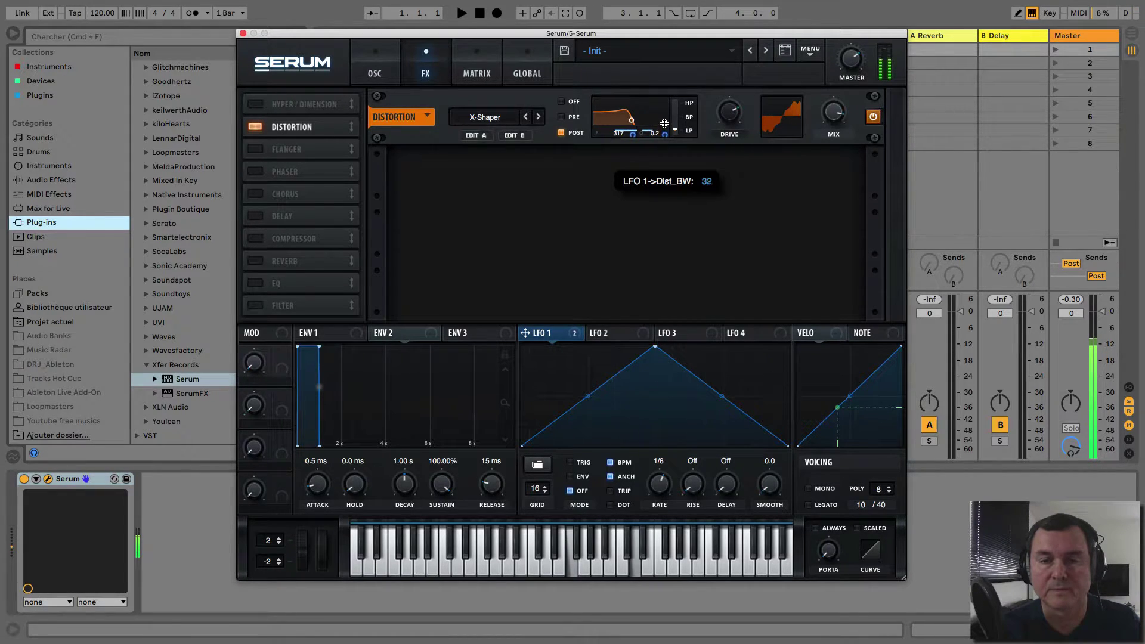
drag(632, 133, 632, 162)
drag(727, 116, 735, 254)
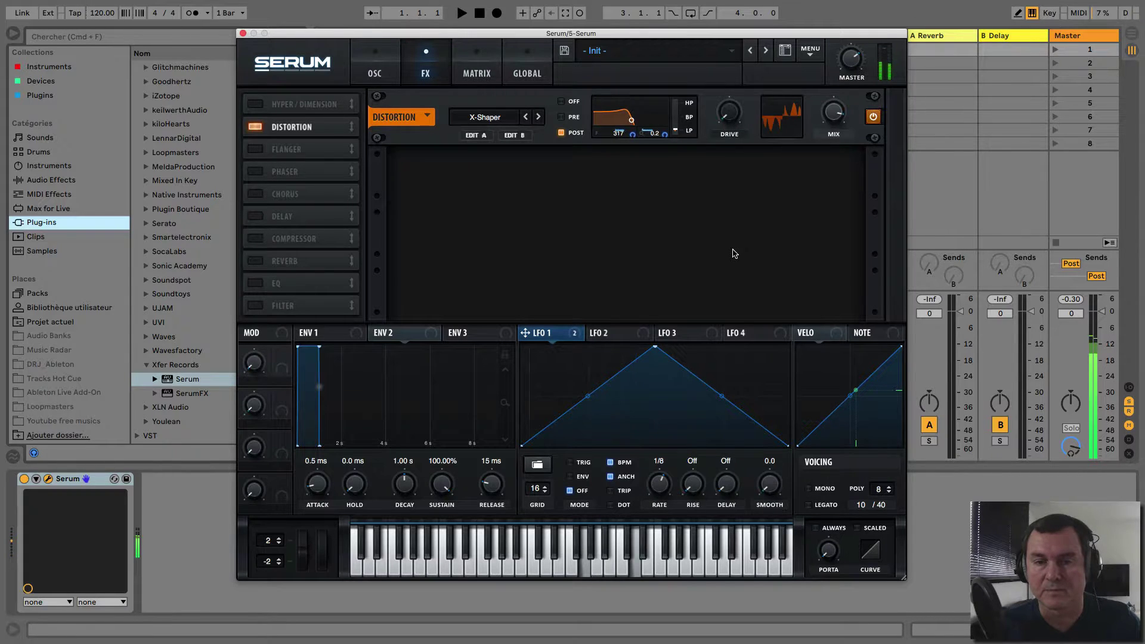
Check the Distortion effect's preset options without saving anything, and replace Distortion with the Flanger
click(413, 119)
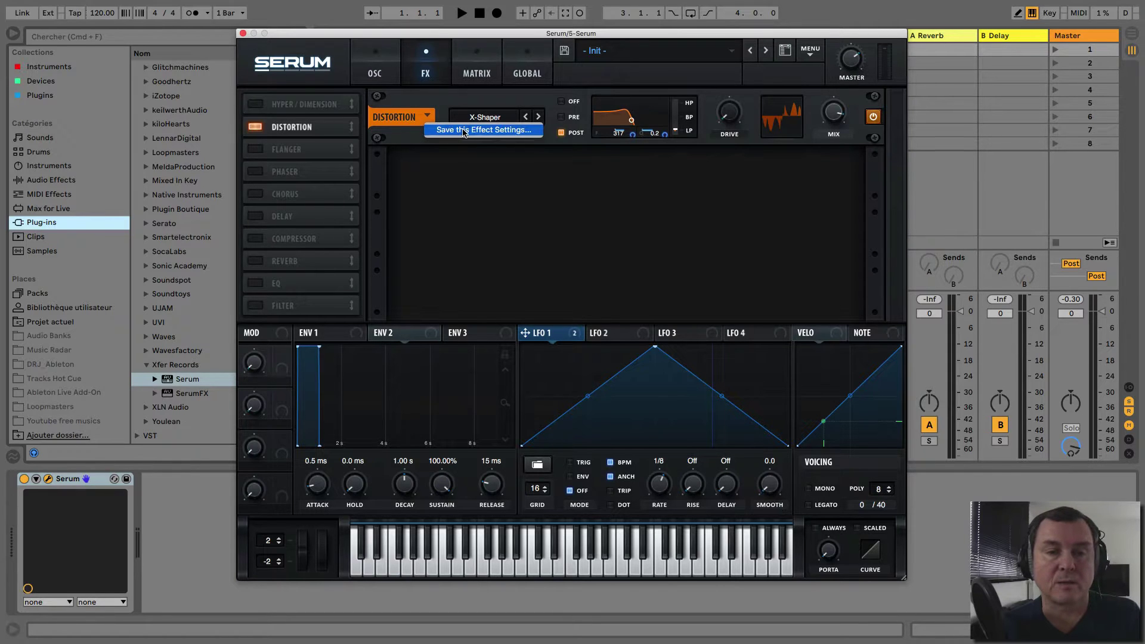
click(440, 176)
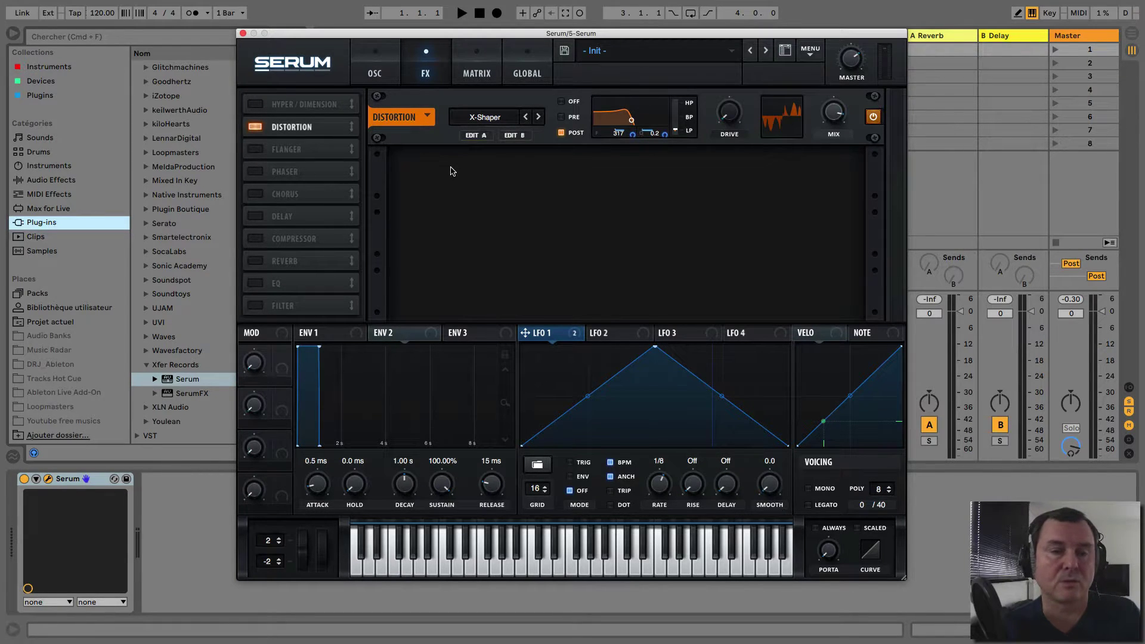
click(255, 127)
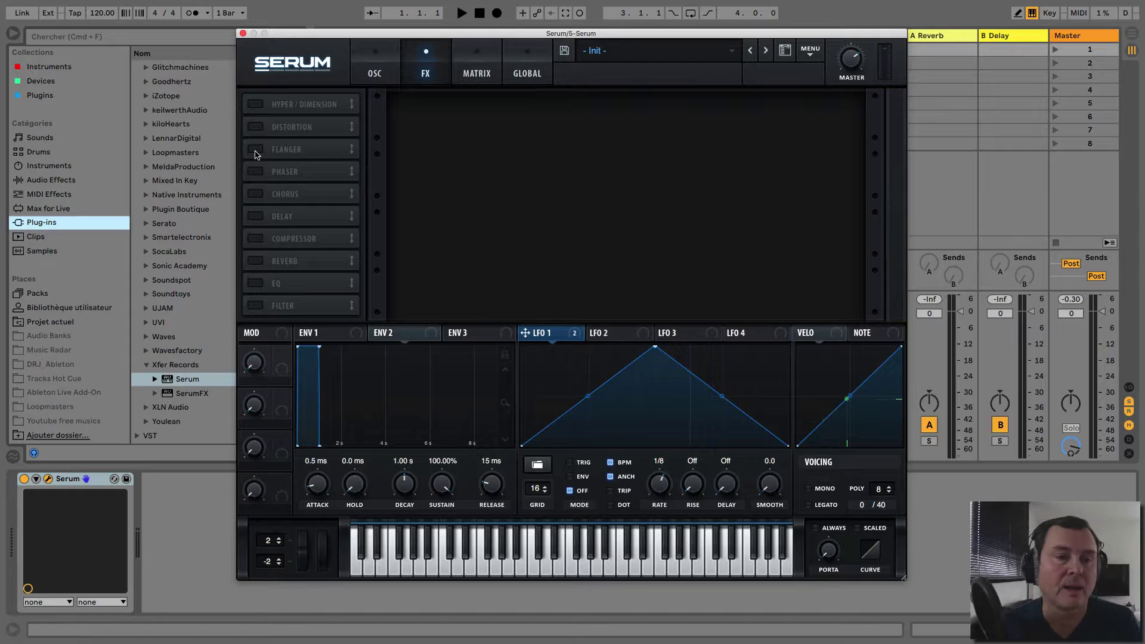
click(256, 150)
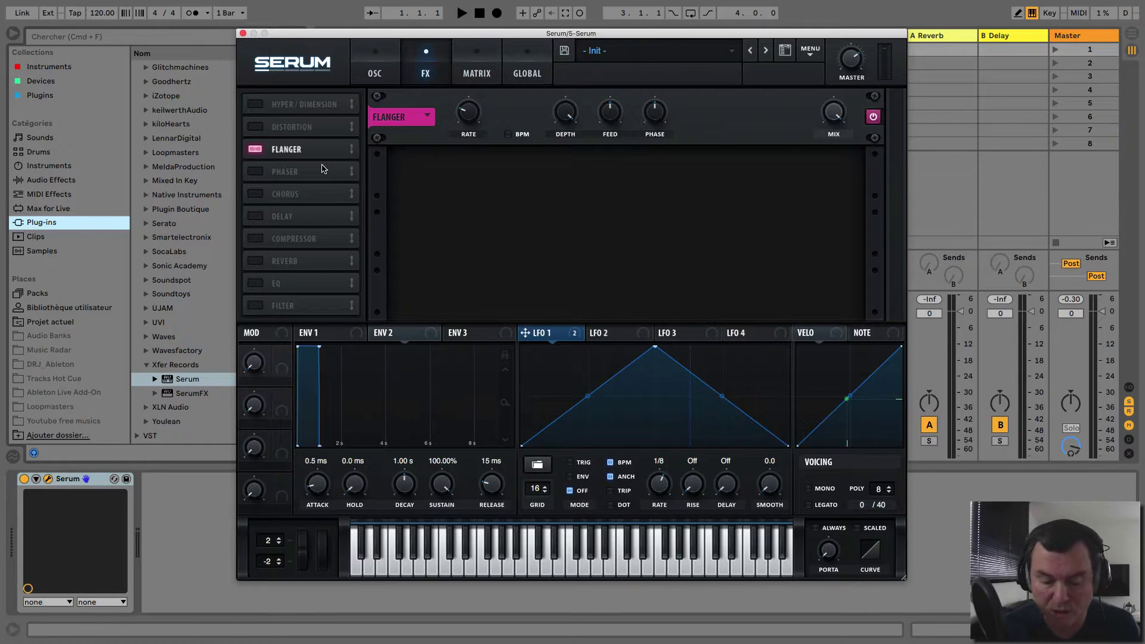
Sync the flanger to BPM and sweep its rate while playing notes, settling on 1.5 bar
click(509, 135)
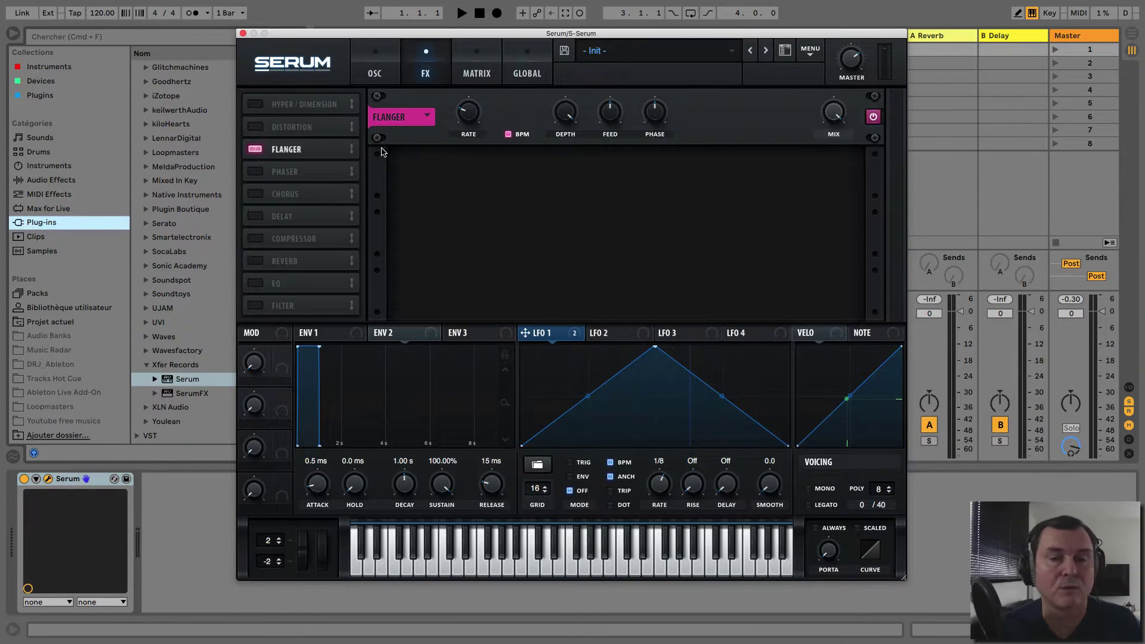
key(a)
drag(463, 122, 481, 99)
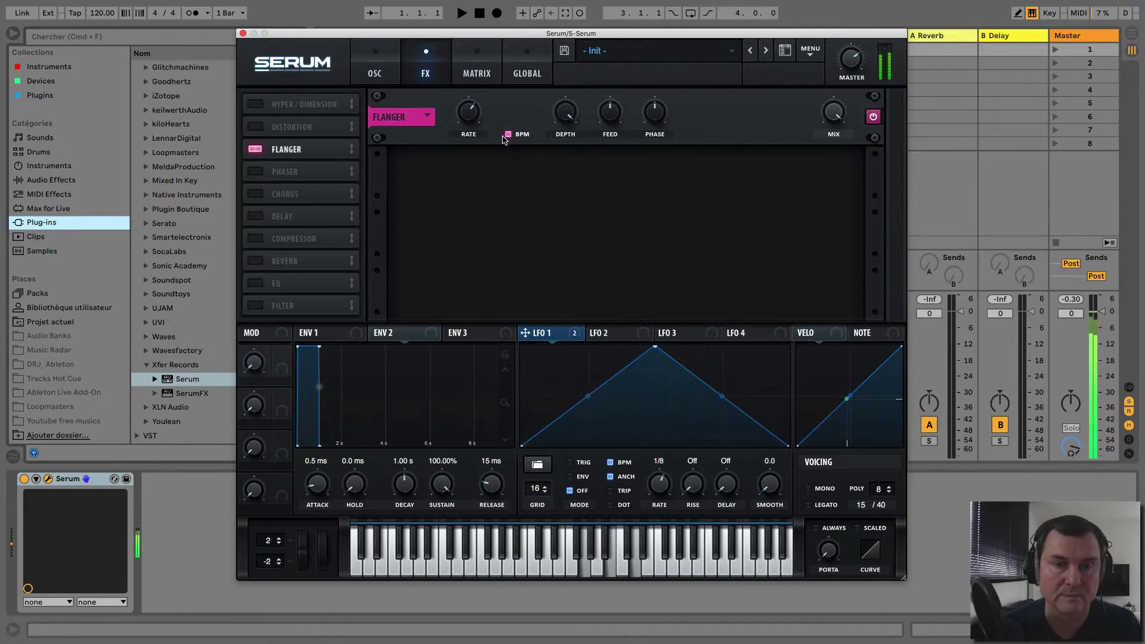
drag(468, 115, 472, 148)
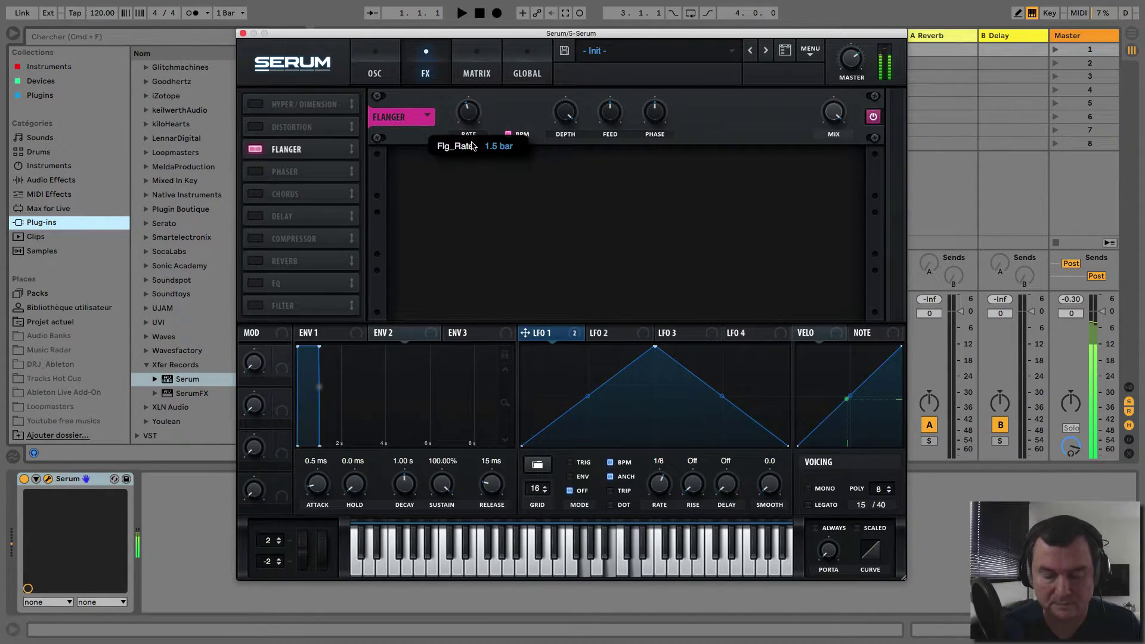
Lower the flanger's depth to about 67% and raise its feedback while auditioning the sound
mouse_move(566, 111)
mouse_down()
mouse_move(564, 189)
mouse_move(568, 104)
mouse_up()
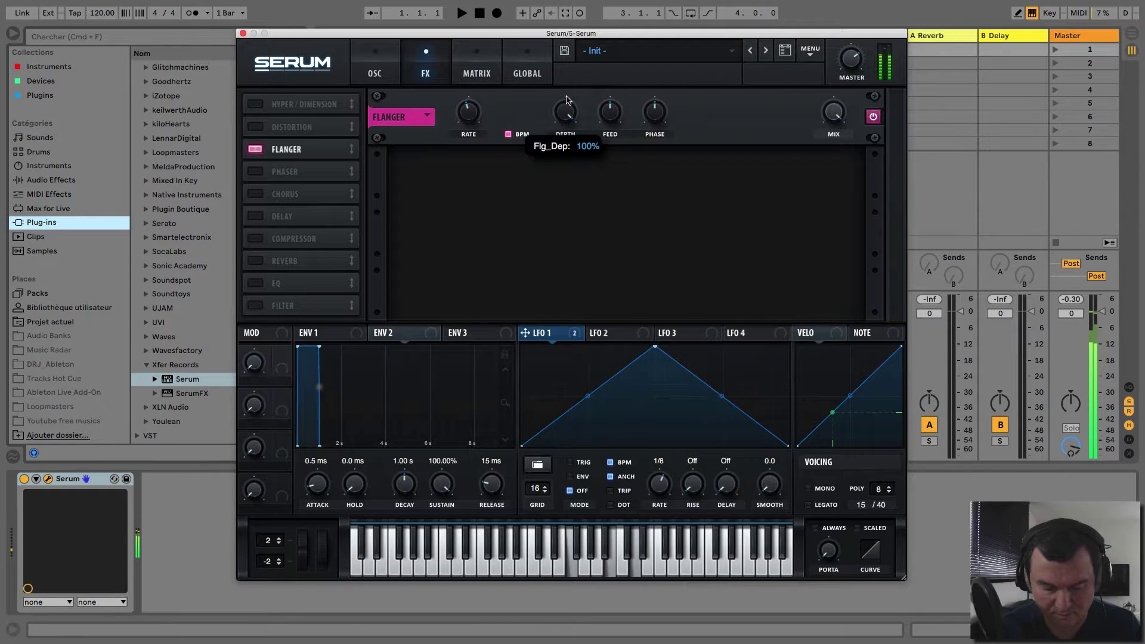
drag(567, 99, 566, 117)
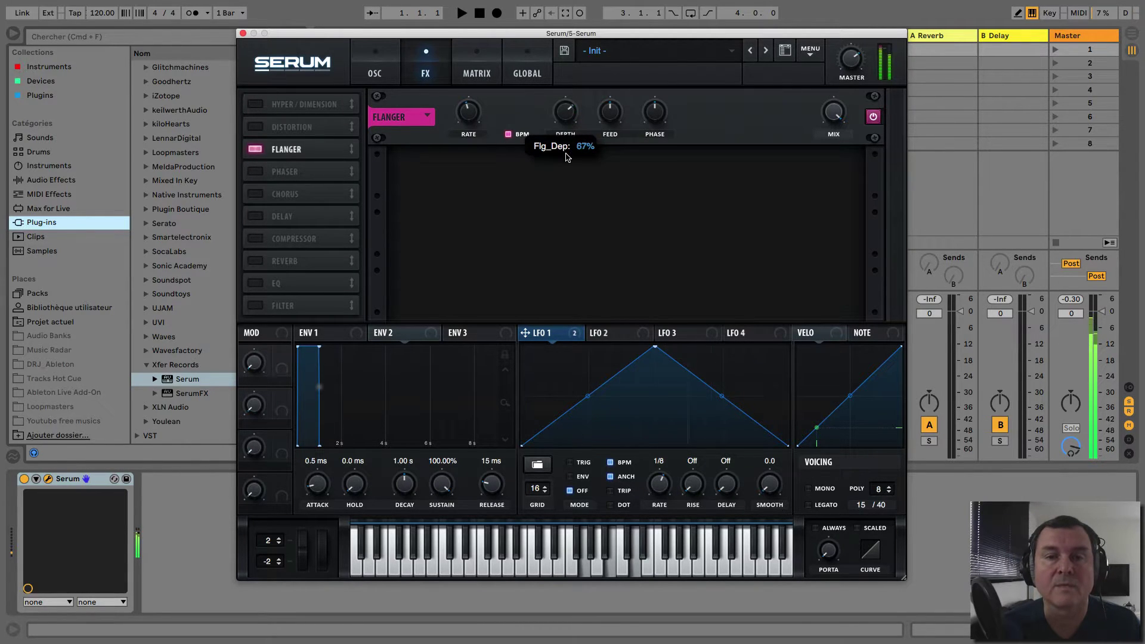
drag(566, 157, 567, 158)
drag(611, 115, 611, 113)
drag(612, 94, 608, 67)
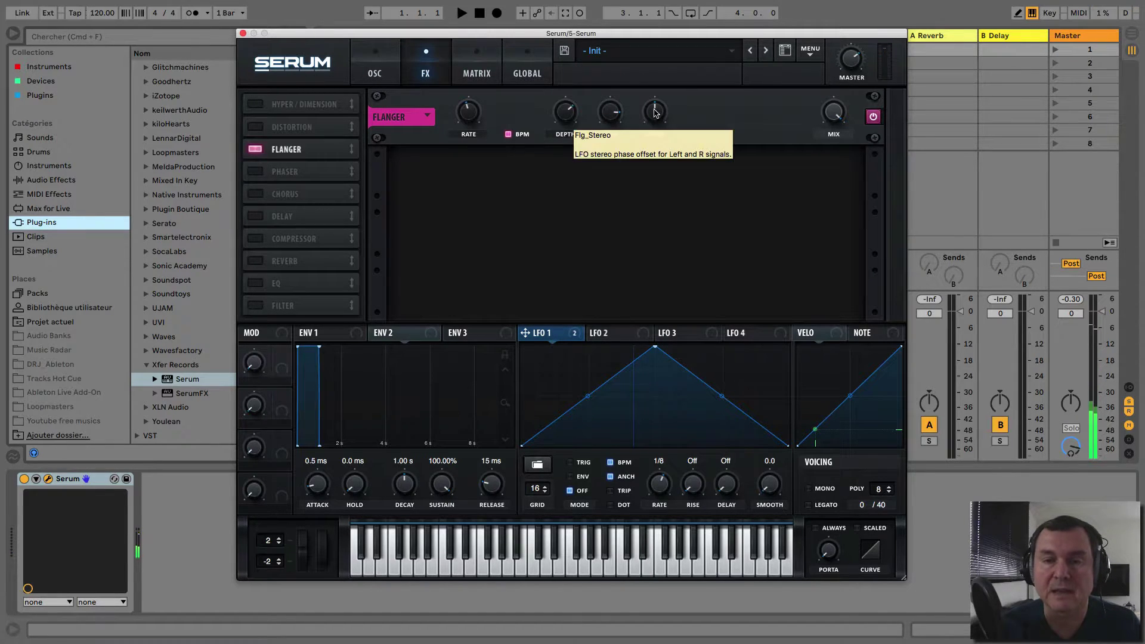
Audition the flanger's stereo phase offset, reset it to its default and slightly lower the mix
drag(654, 112, 656, 48)
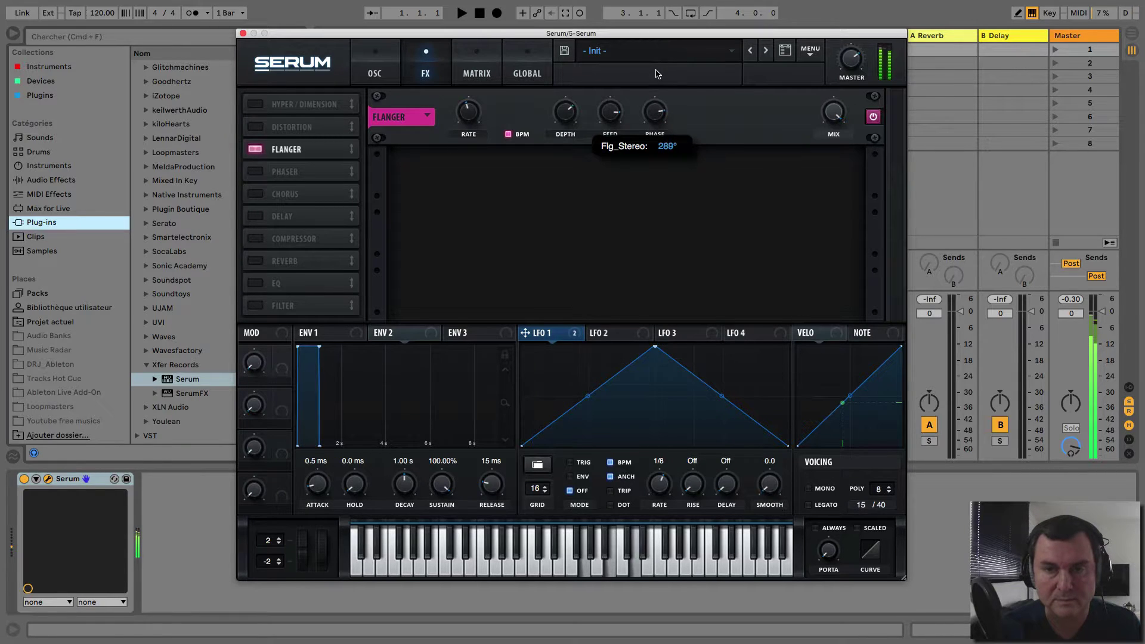
double_click(658, 115)
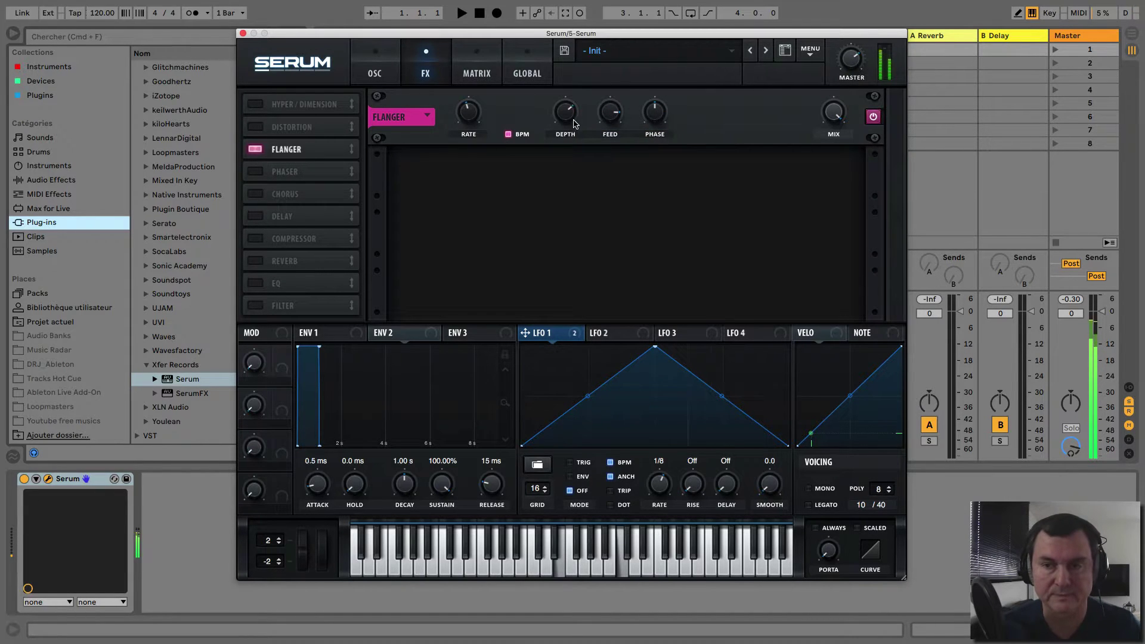
click(833, 112)
mouse_move(833, 112)
mouse_down()
mouse_move(831, 251)
mouse_move(825, 121)
mouse_up()
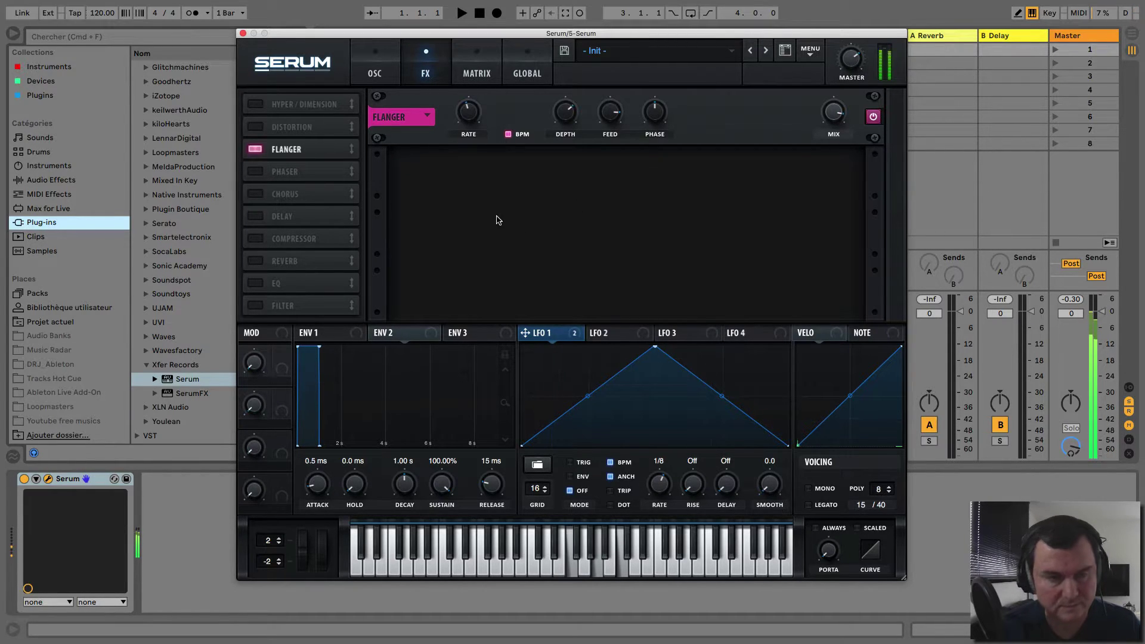
Replace the Flanger with the Phaser and play notes to audition its default sound
click(254, 151)
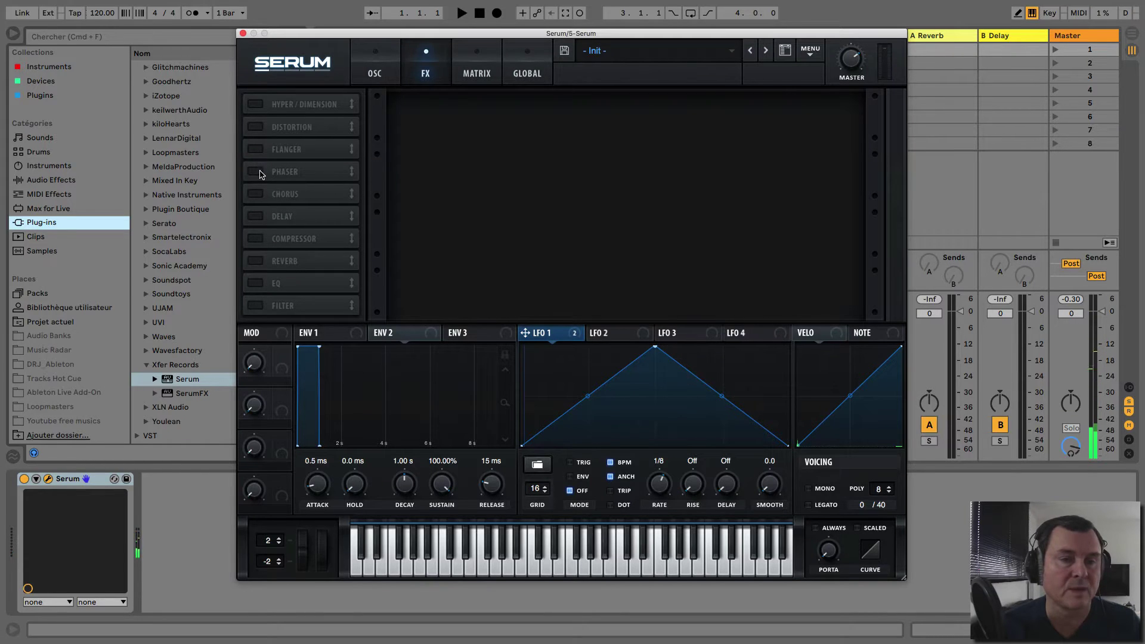
click(255, 171)
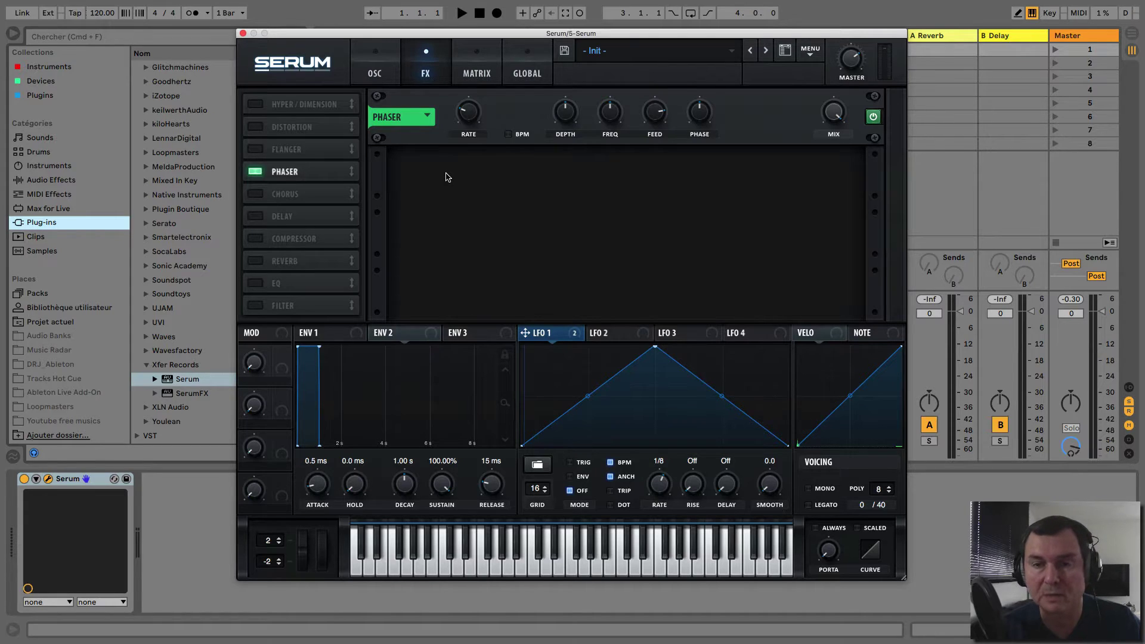
key(a)
key(k)
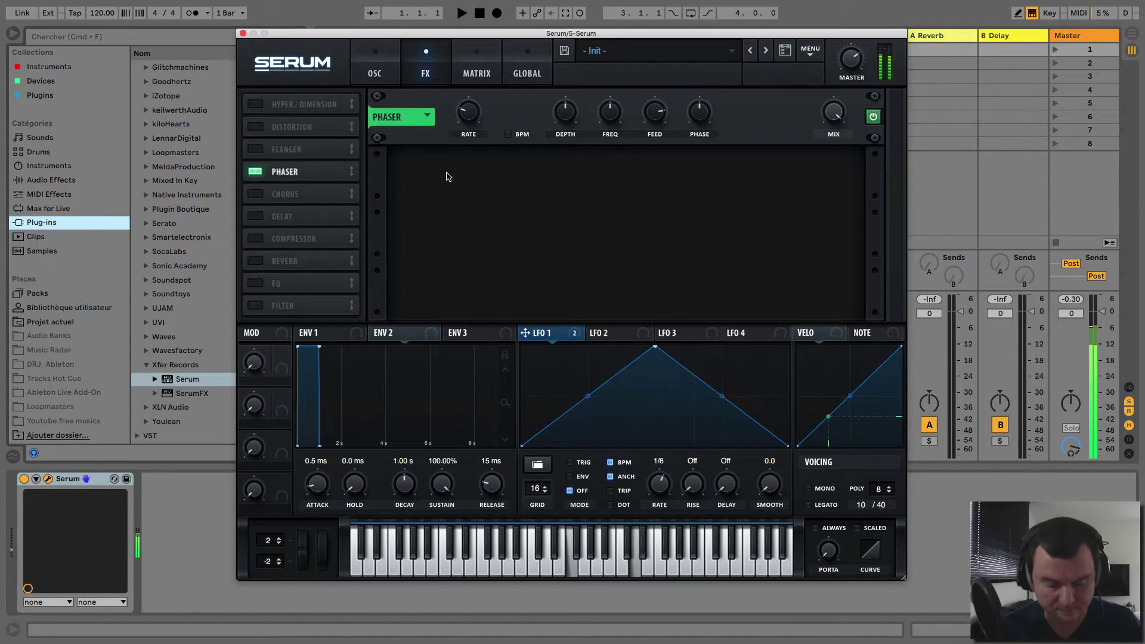
key(d)
key(s)
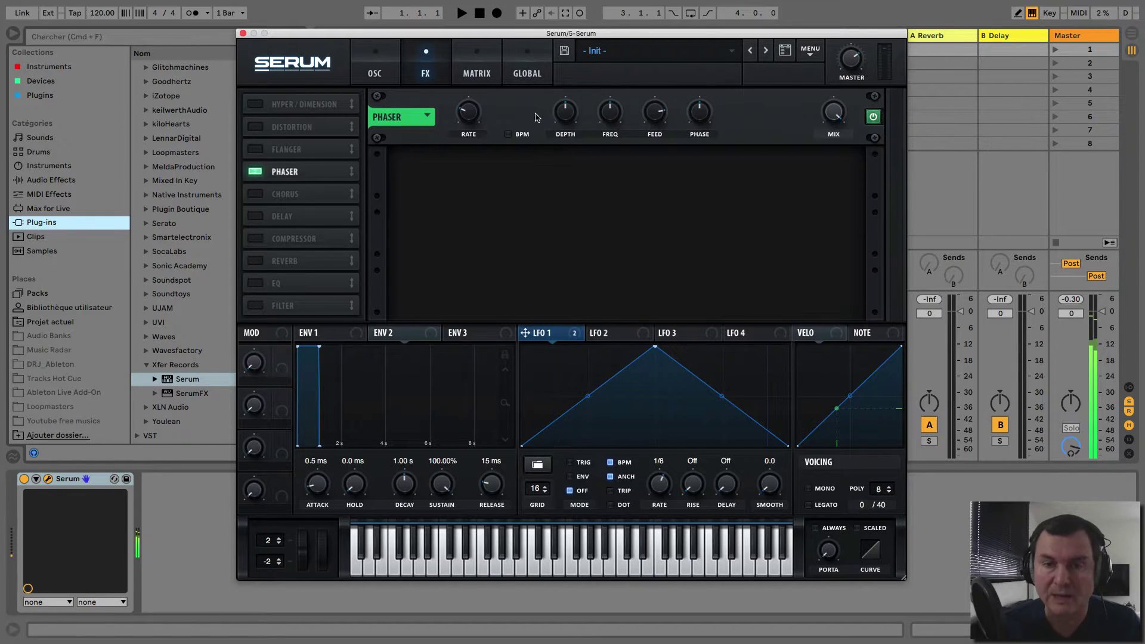
Lower the phaser's frequency and feedback and play notes to hear the change
drag(609, 111, 655, 137)
key(a)
key(d)
key(g)
Sync the phaser to BPM and raise its rate and depth
click(507, 135)
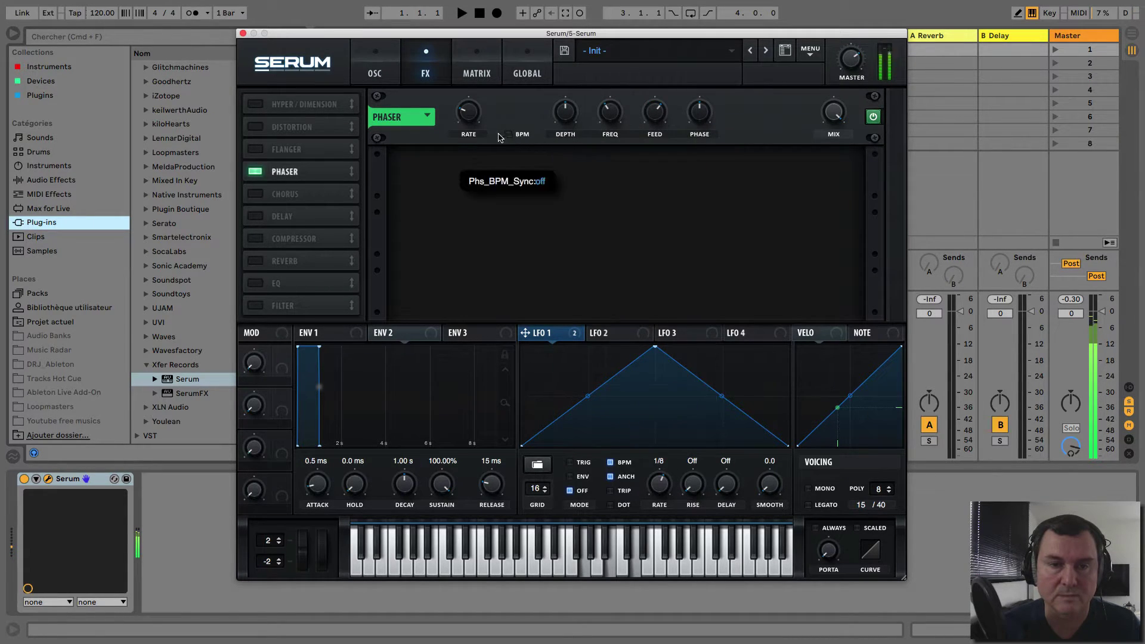
drag(468, 114, 479, 87)
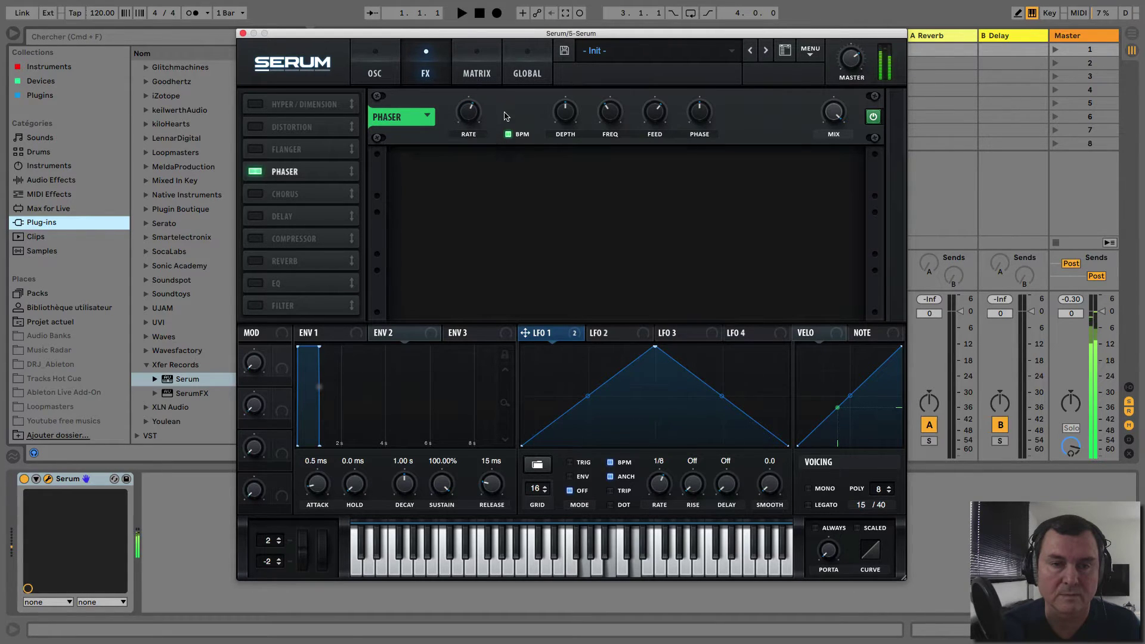
drag(562, 119, 565, 88)
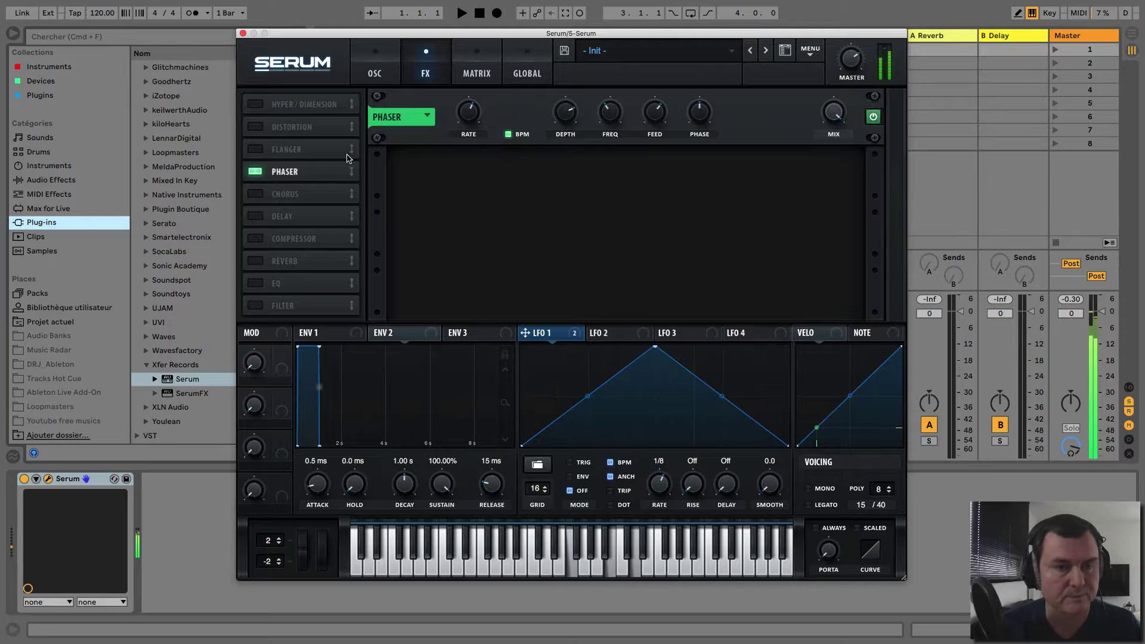
Replace the Phaser with the Chorus and sync the chorus rate to BPM
click(256, 173)
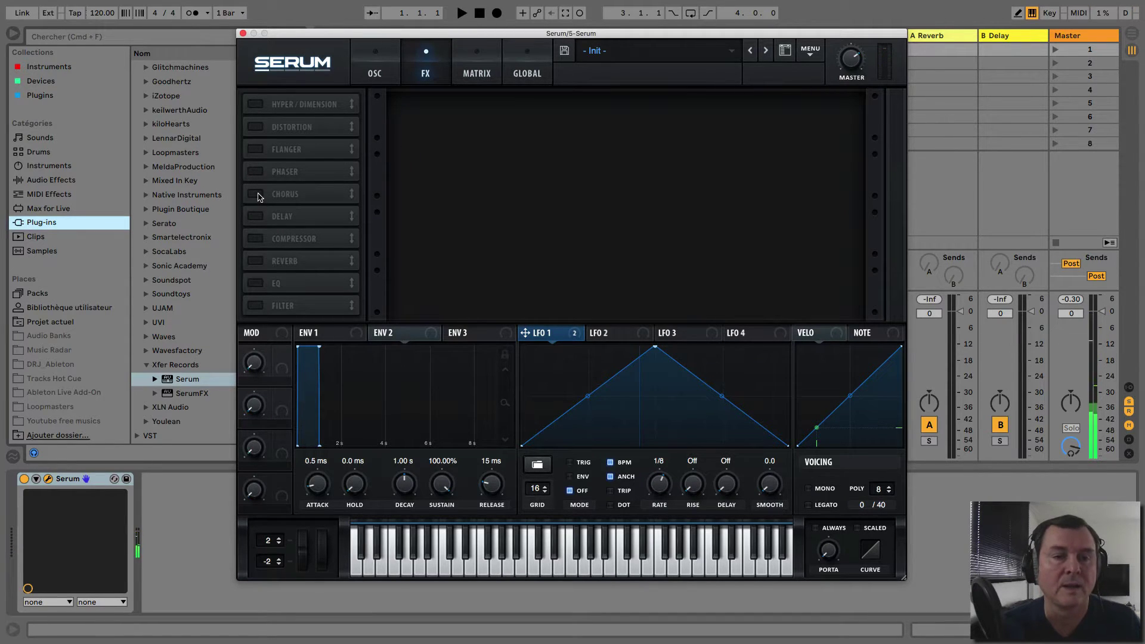
click(256, 194)
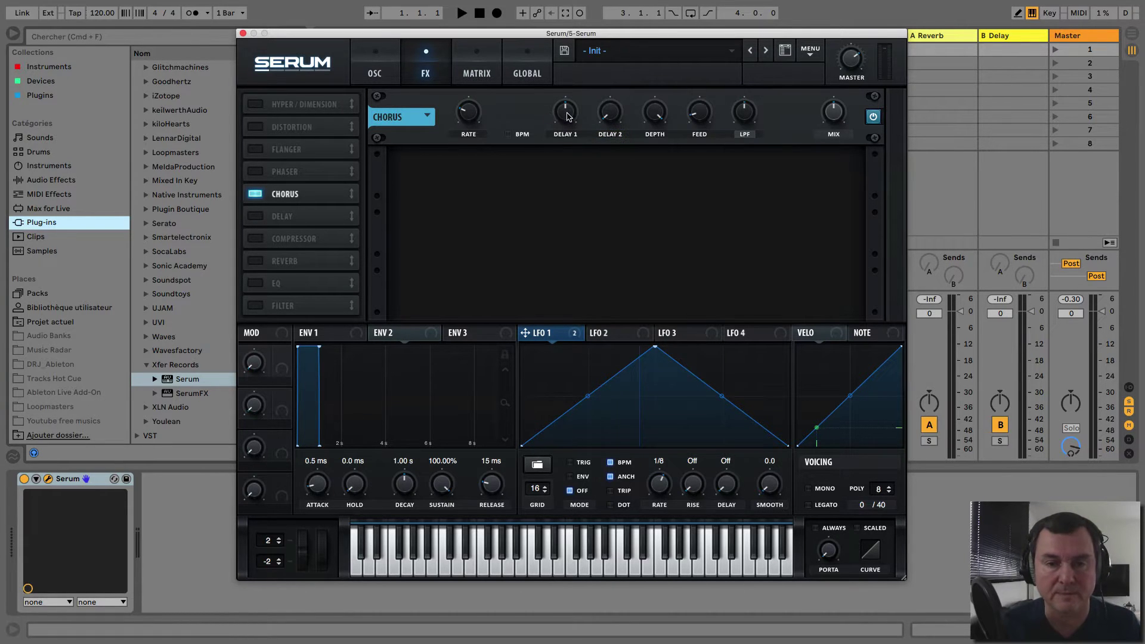
click(517, 135)
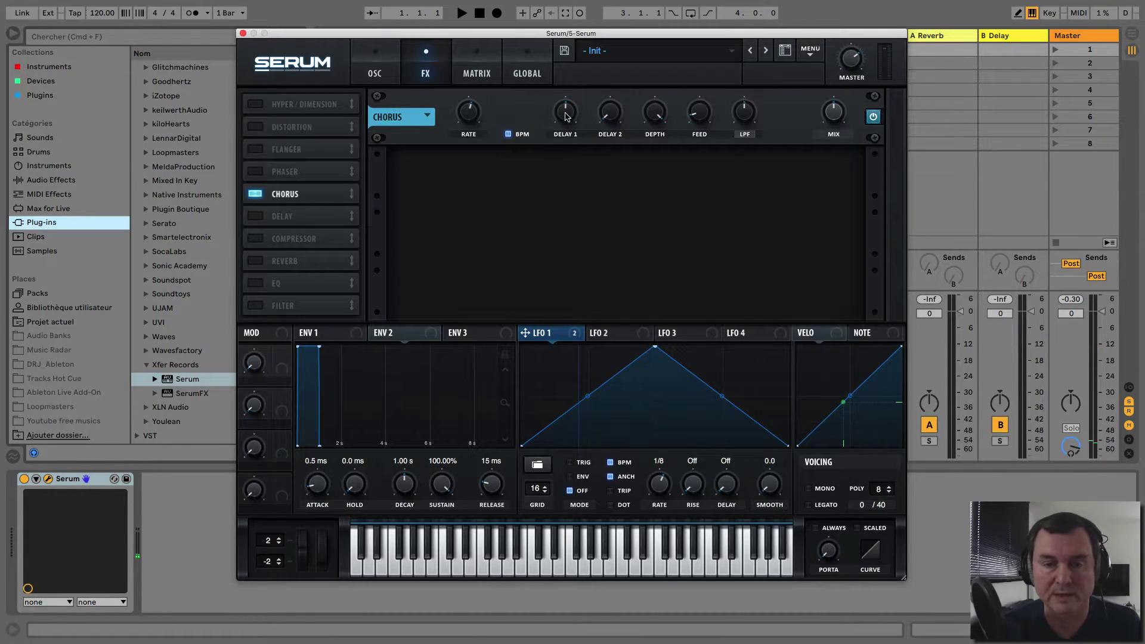
Shape the chorus by raising the mix to maximum, increasing Delay 2 and feedback, and lowering the depth to about 19.6 ms
mouse_move(568, 108)
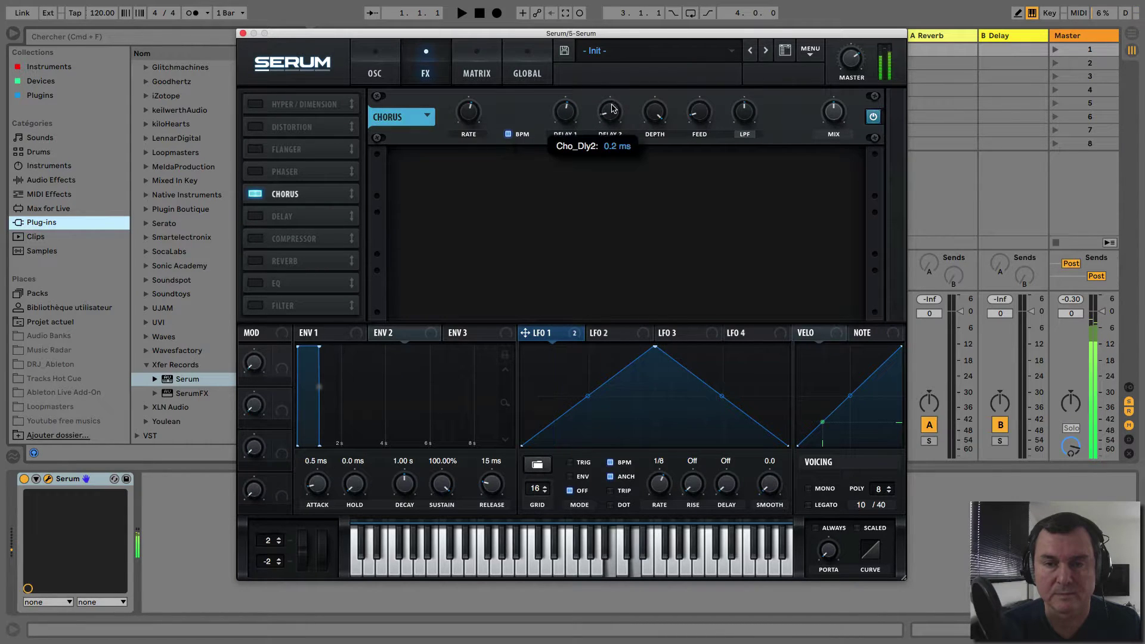
mouse_move(836, 111)
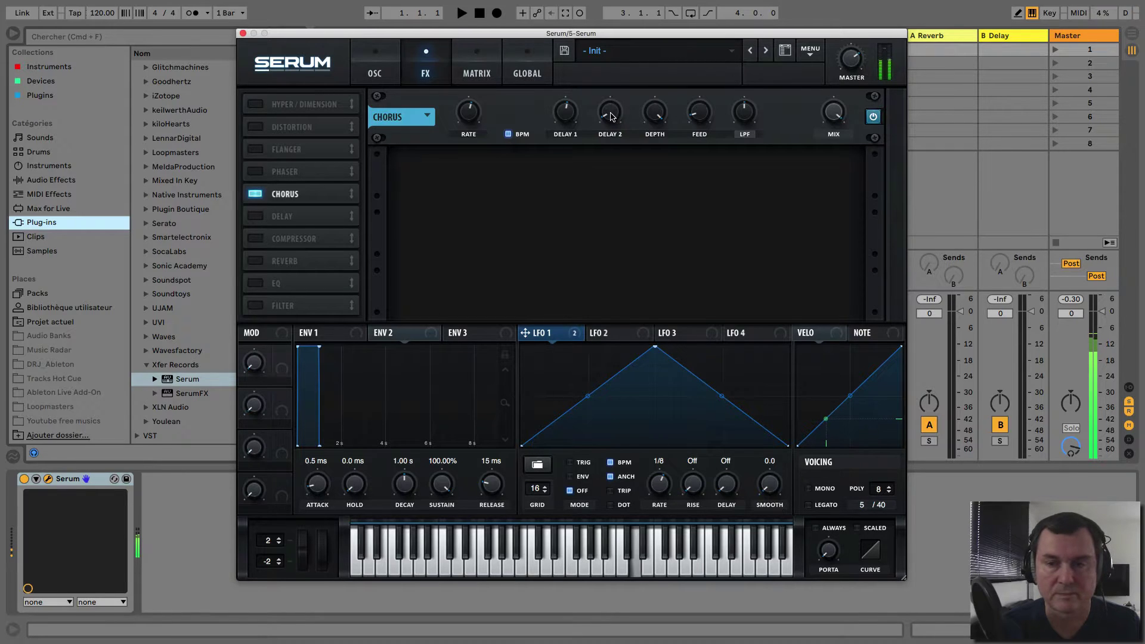
mouse_move(613, 117)
drag(613, 117, 614, 98)
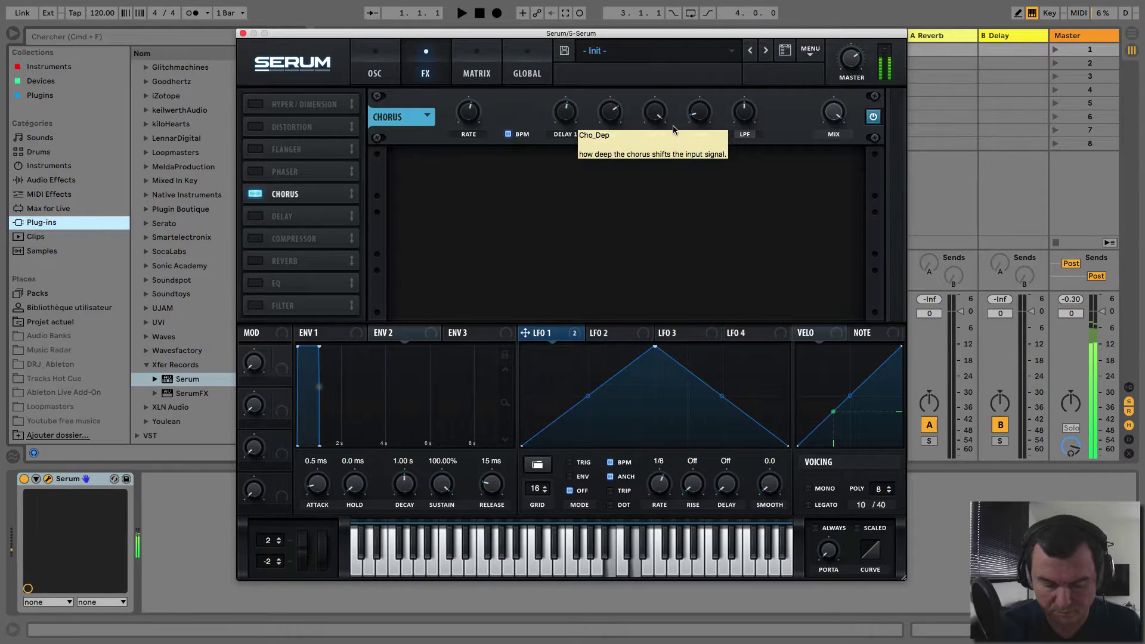
drag(656, 116, 658, 143)
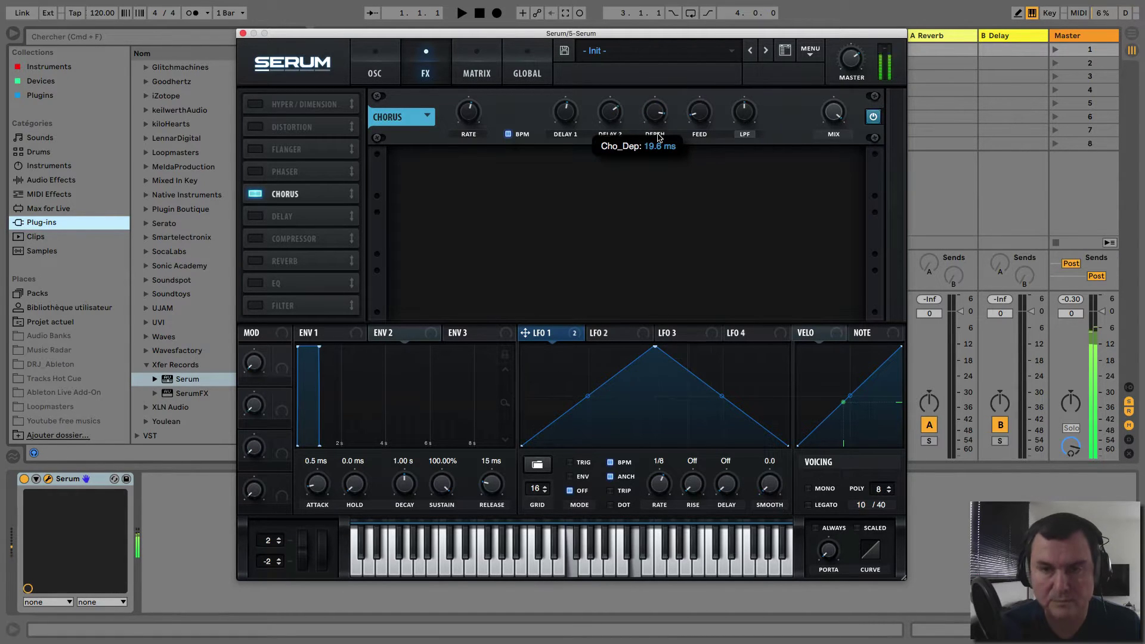
drag(697, 118, 706, 248)
Modulate the chorus low-pass filter with LFO 1 at a one-bar rate, and switch the Chorus off
drag(576, 335, 746, 122)
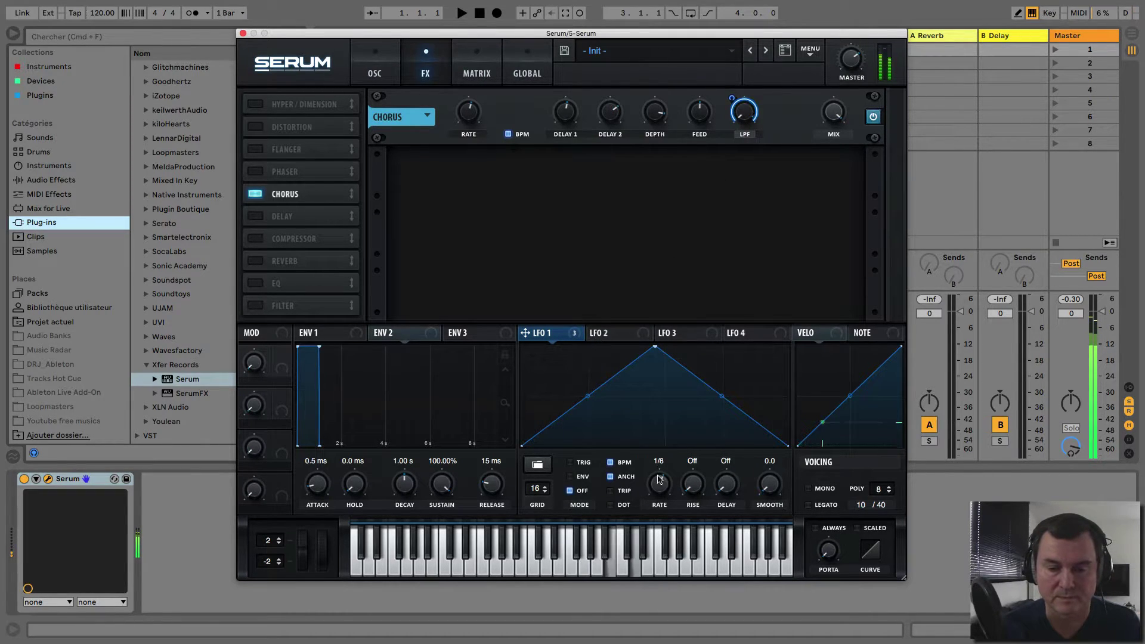
drag(660, 490, 661, 515)
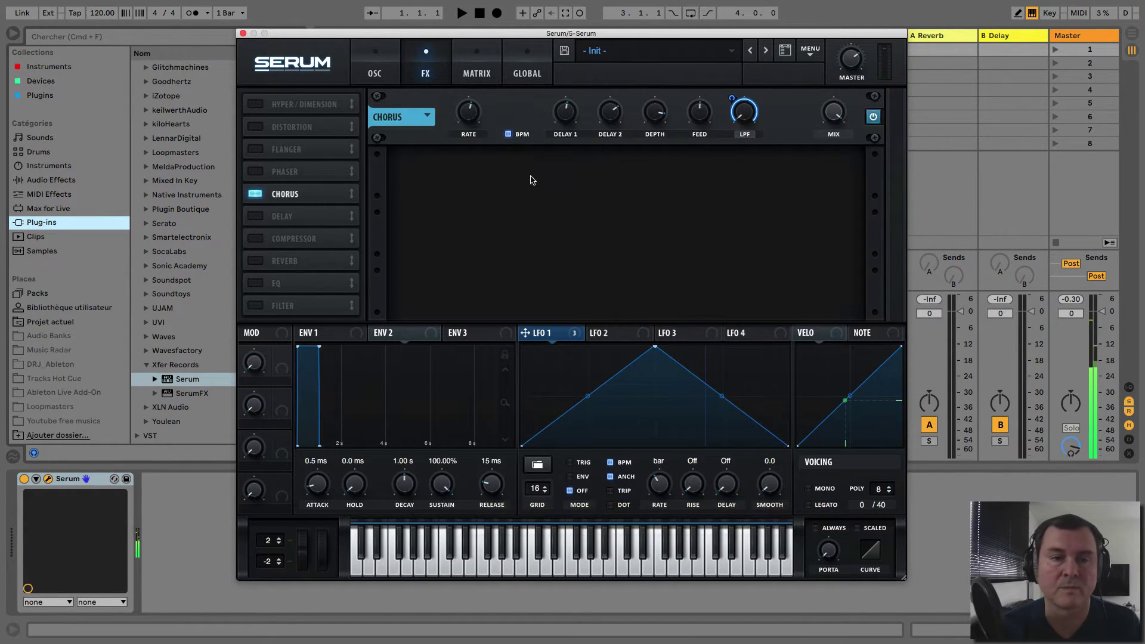
click(256, 198)
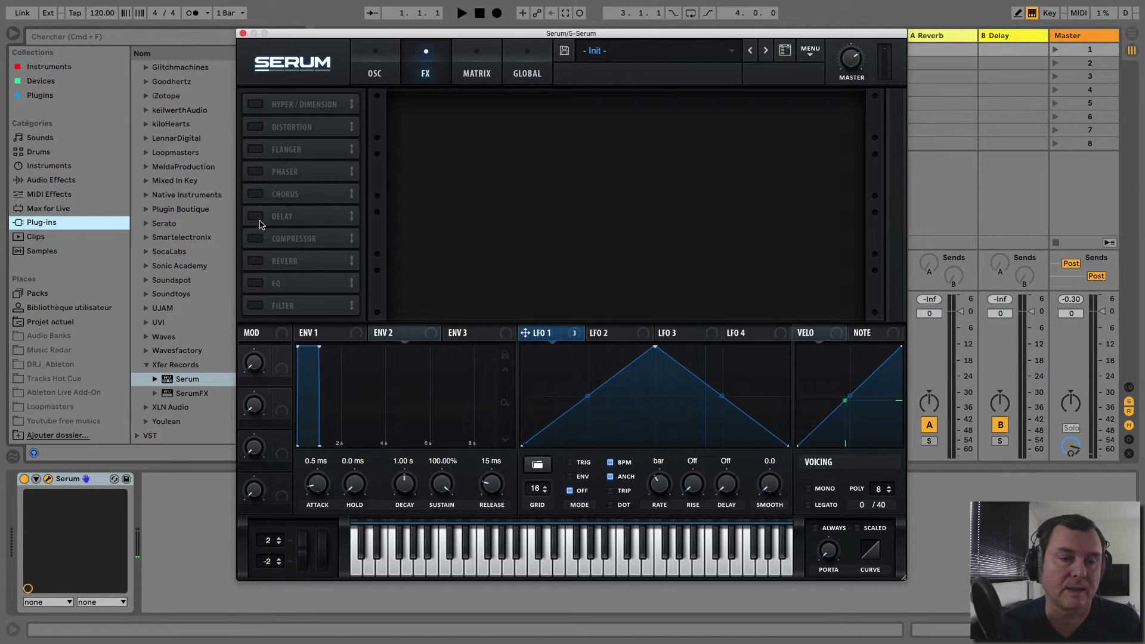
Enable the Delay, try a left time of 1/8 with a right time of 1/2, and link both sides
click(257, 217)
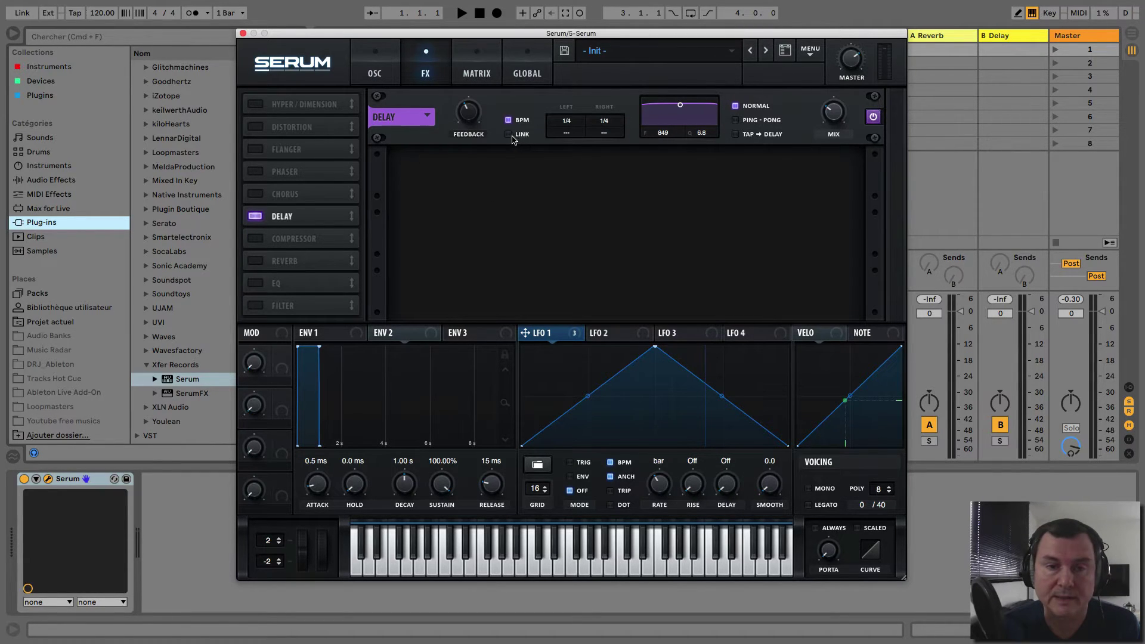
mouse_move(565, 123)
mouse_down()
mouse_move(568, 153)
mouse_move(573, 127)
mouse_move(568, 136)
mouse_up()
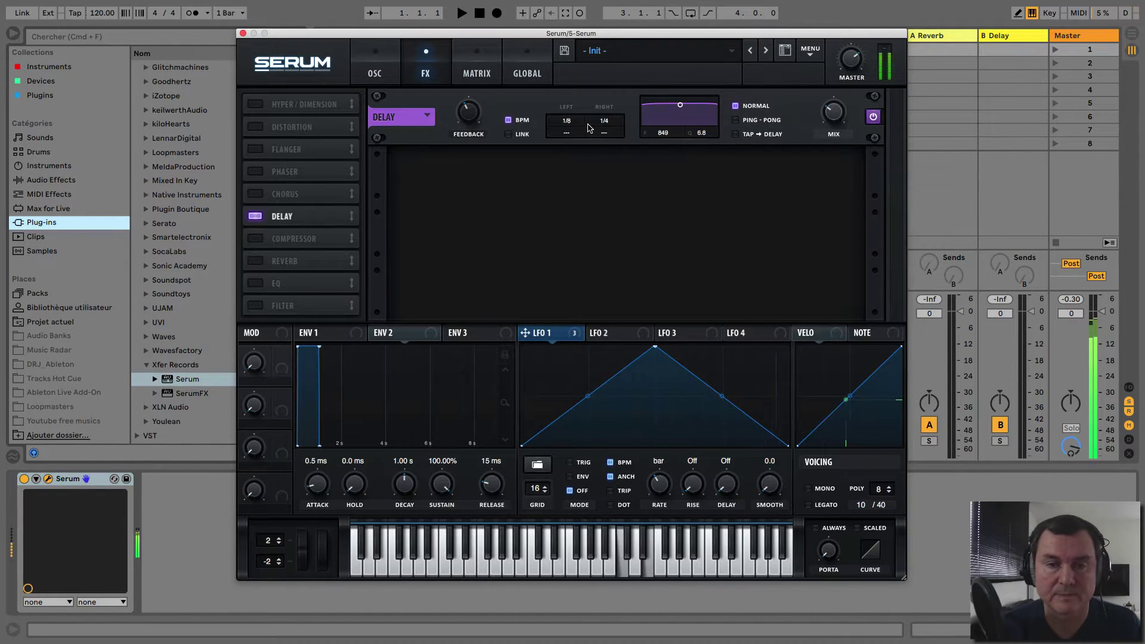
drag(609, 124, 612, 93)
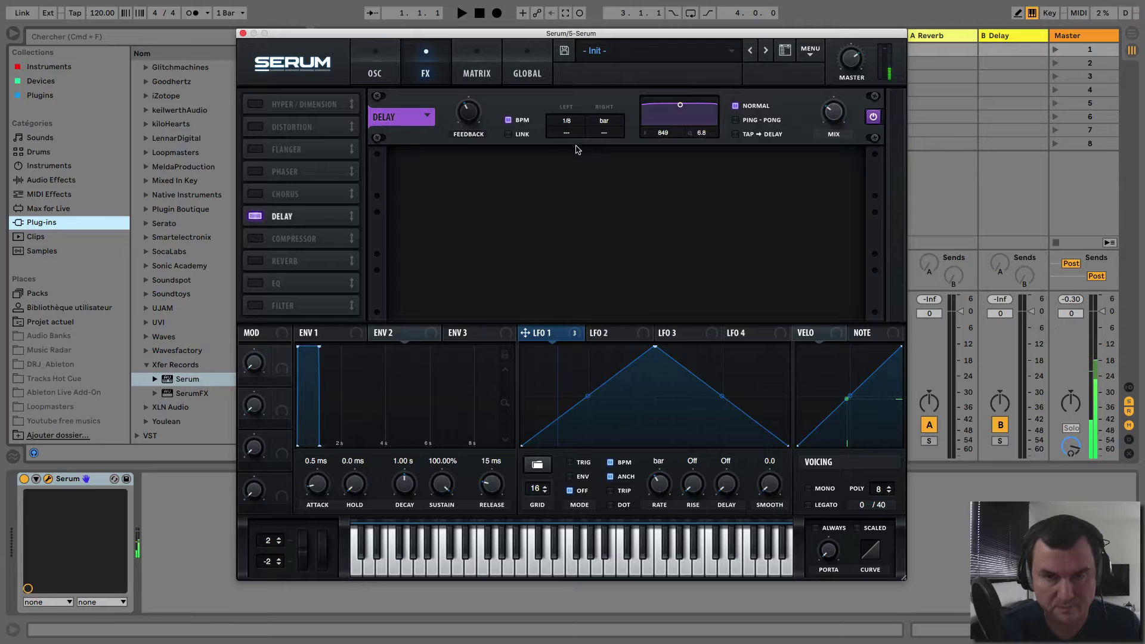
drag(603, 120, 606, 129)
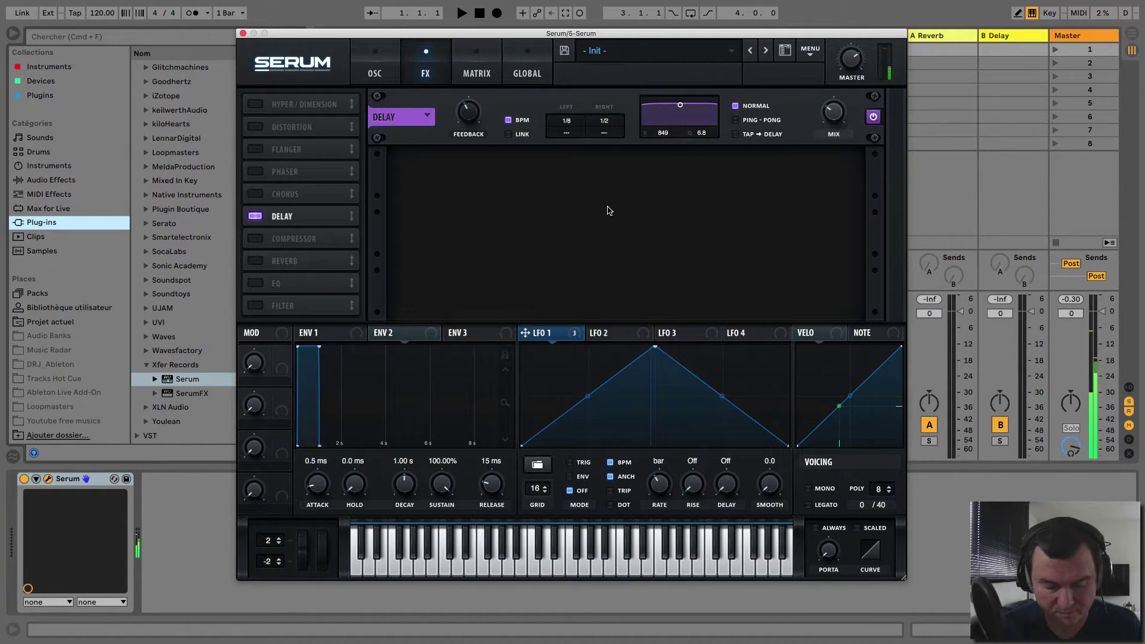
click(509, 135)
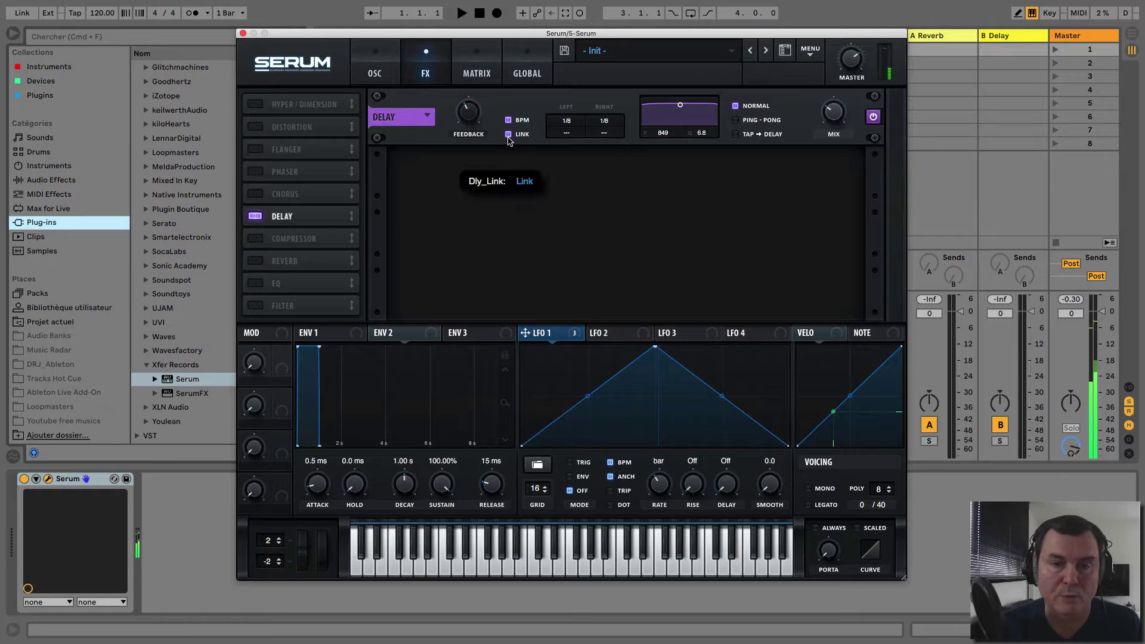
Set both linked delay times to 1/4, unlink the sides, and set the right time to 1/2
drag(574, 121, 575, 109)
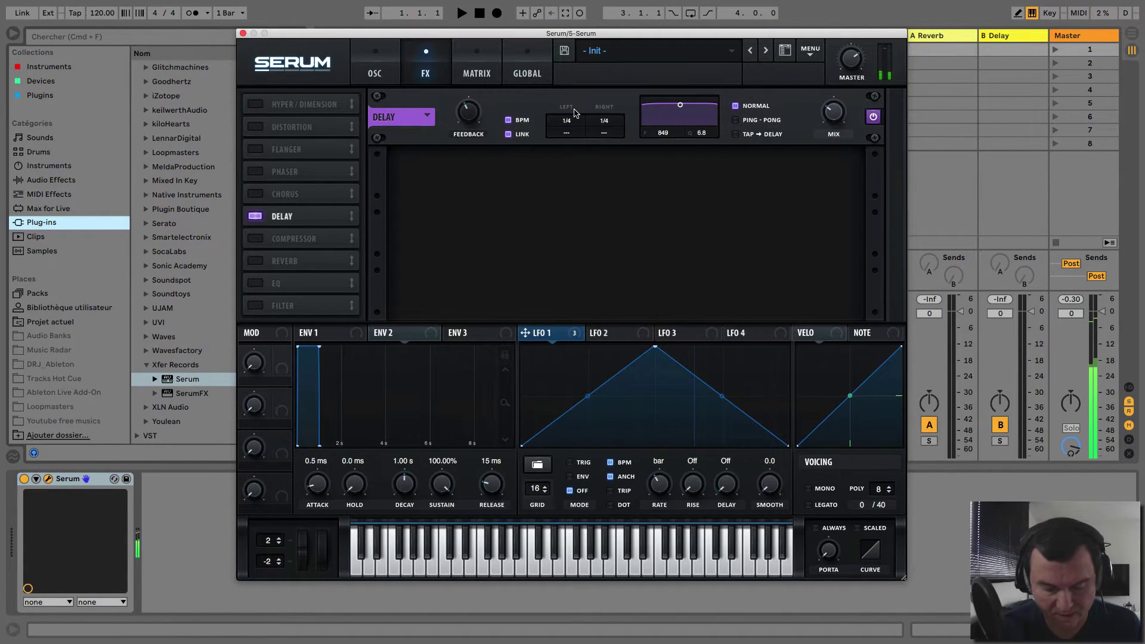
click(508, 134)
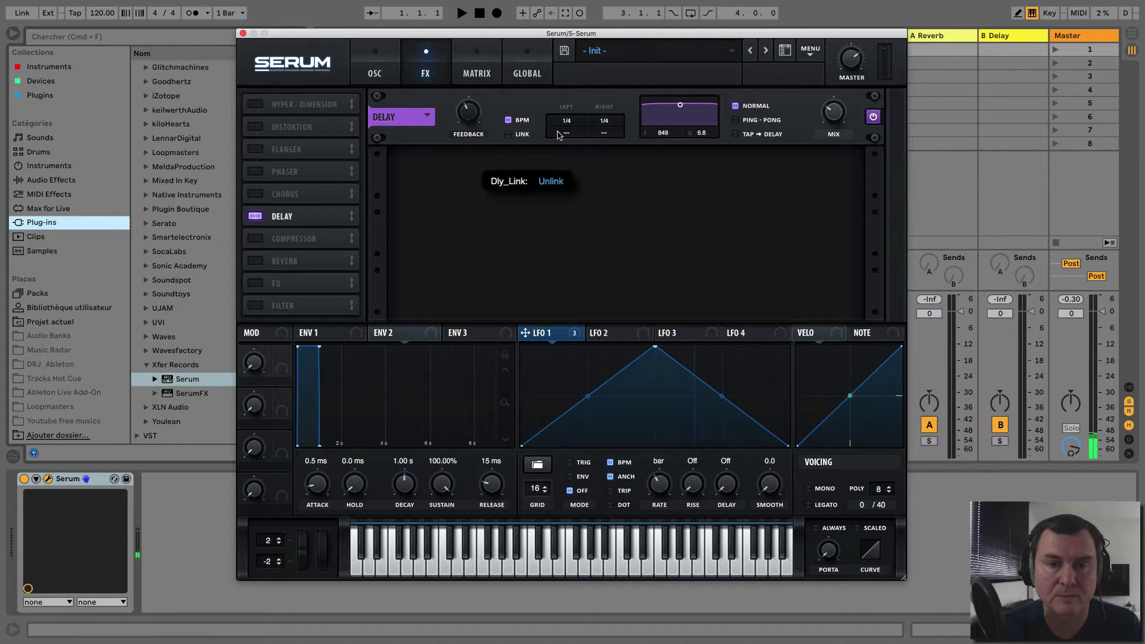
drag(604, 122, 605, 114)
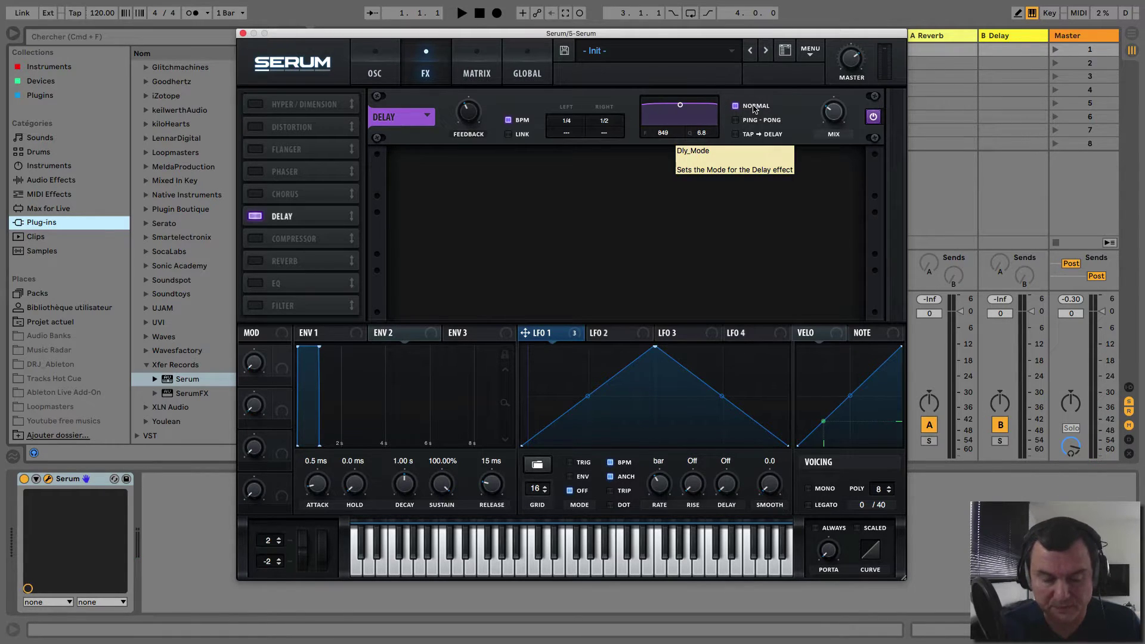
Switch the delay to Ping-Pong mode and play several test notes to hear it
click(735, 121)
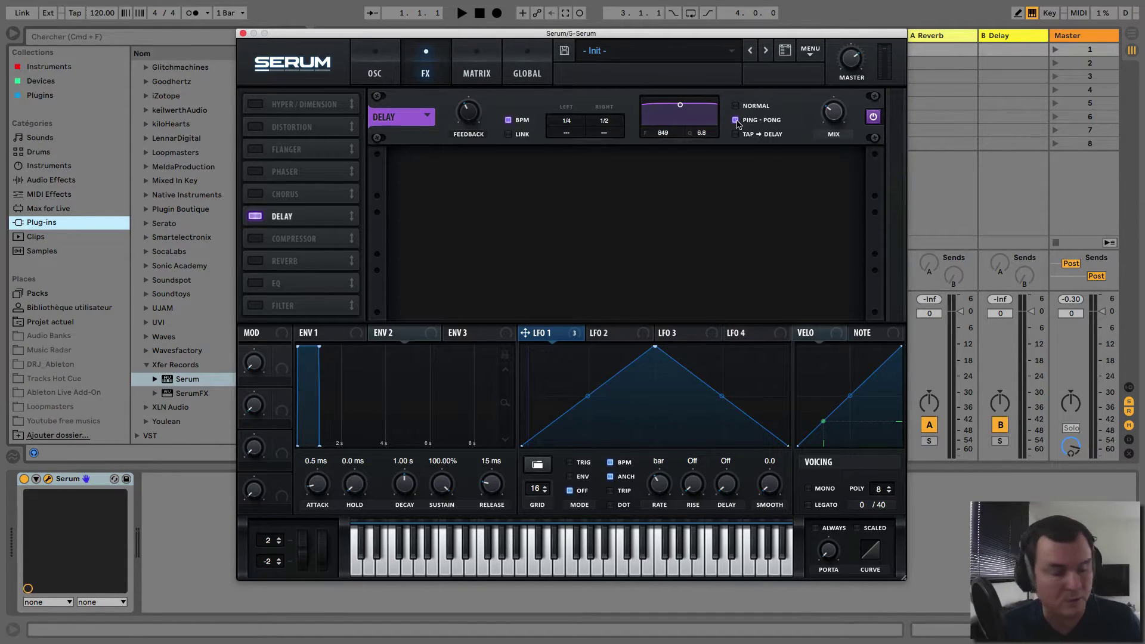
key(a)
key(j)
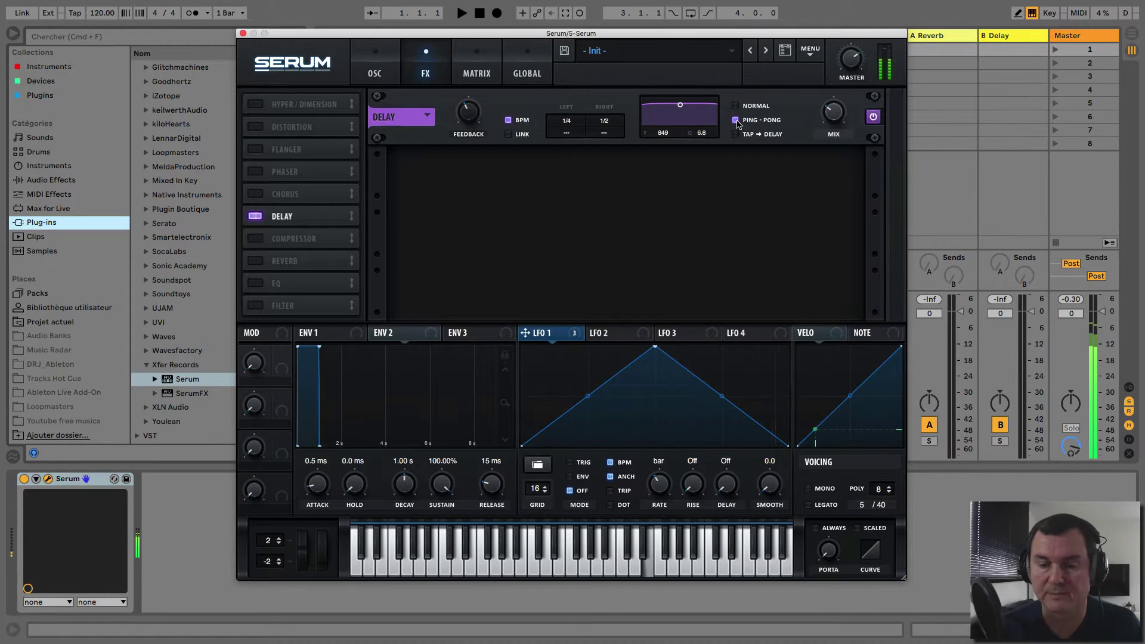
key(g)
key(d)
key(s)
key(j)
key(g)
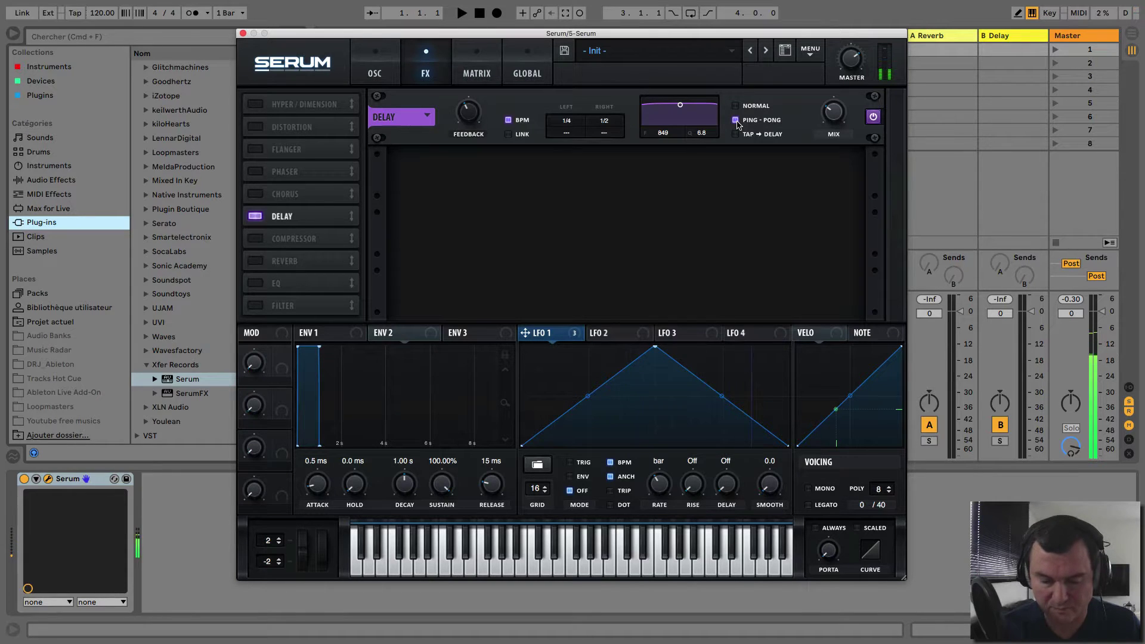
key(d)
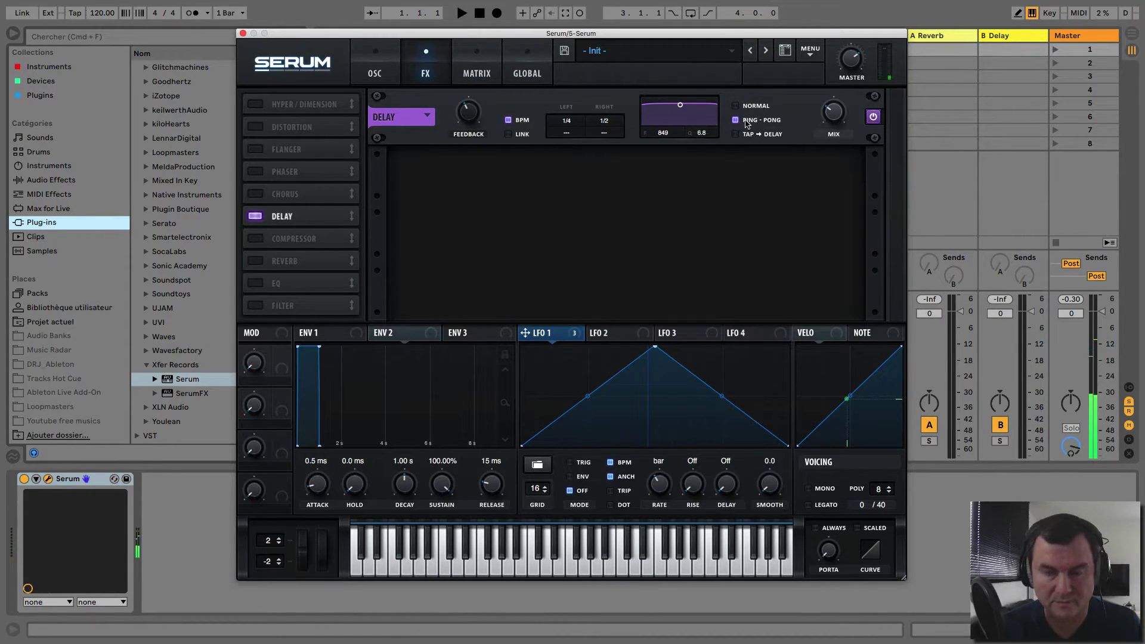
Switch the delay to Tap→Delay mode and set both side offsets to Dot 1/2, leaving the sides unlinked
click(735, 135)
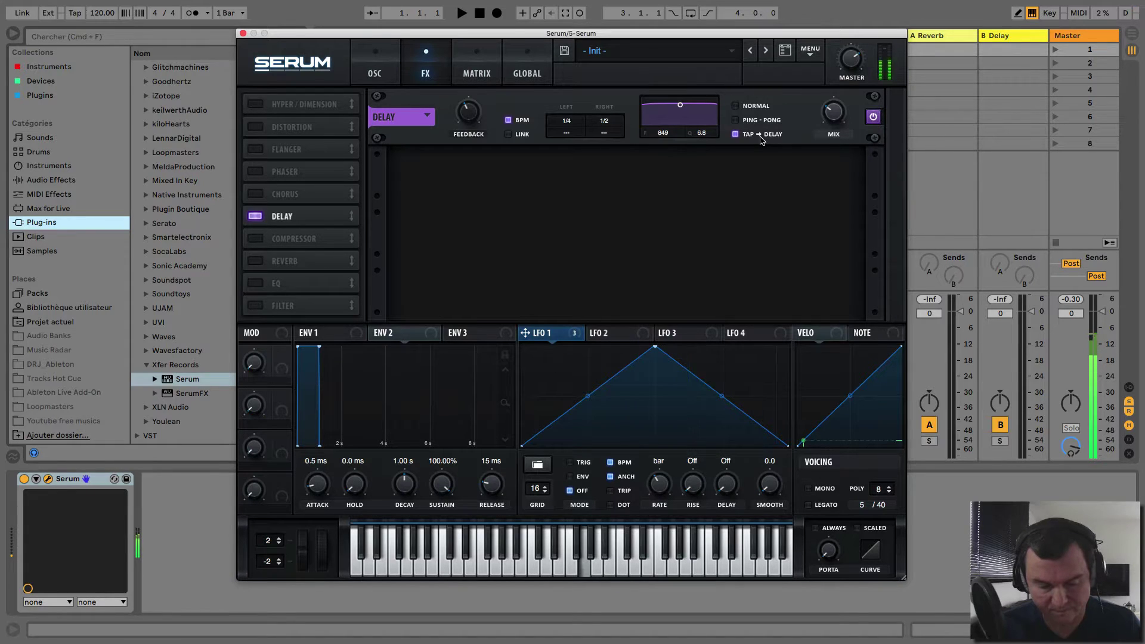
drag(568, 137, 568, 231)
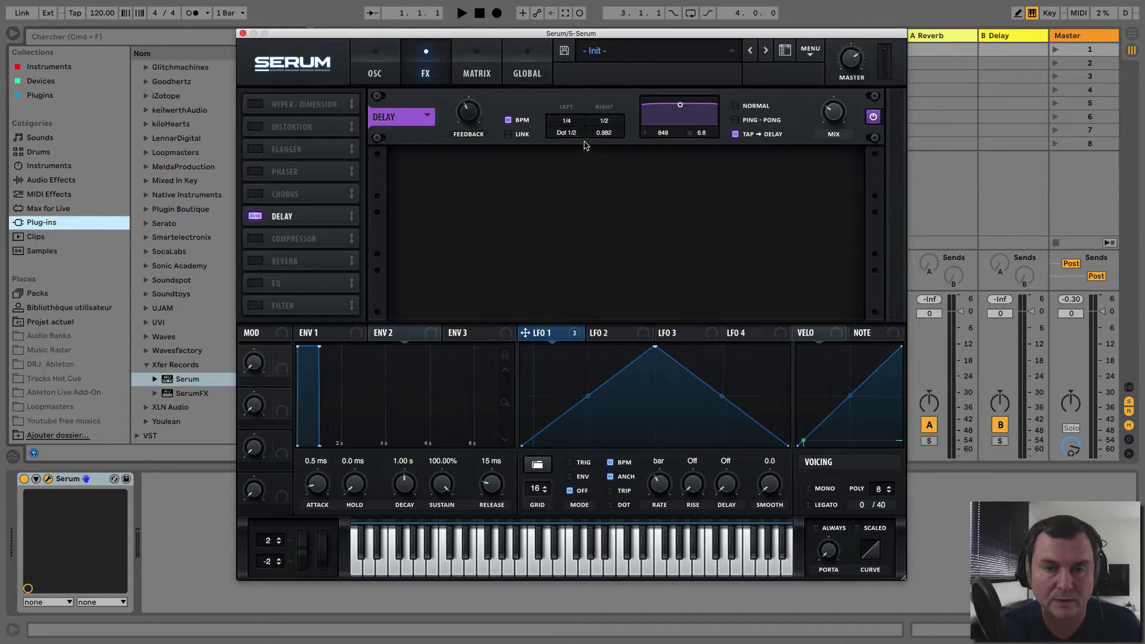
click(509, 135)
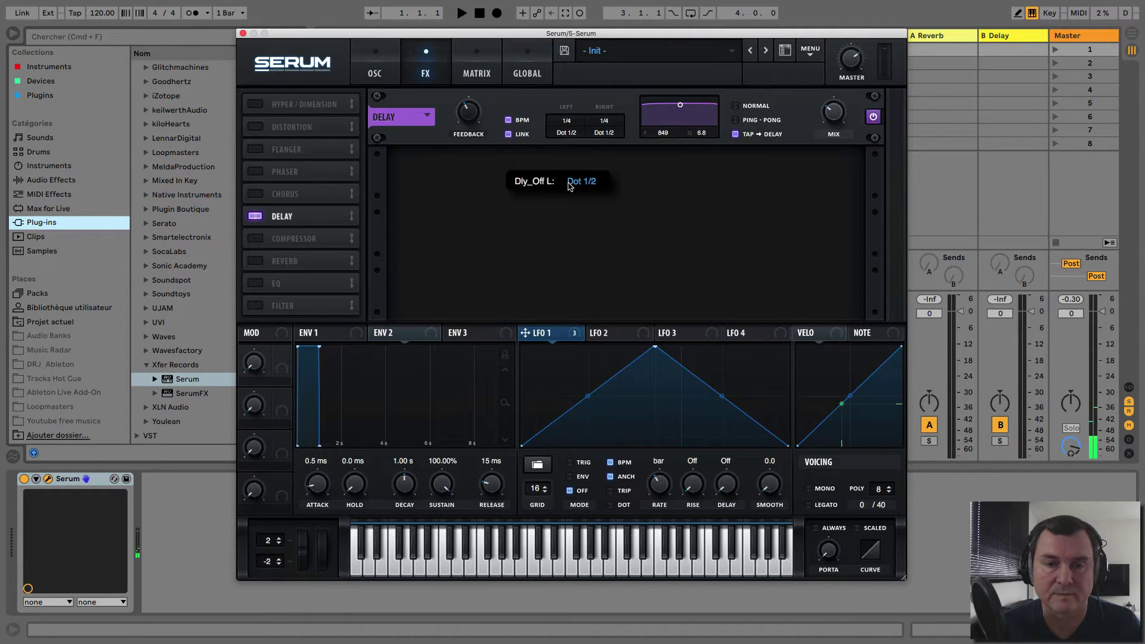
click(517, 138)
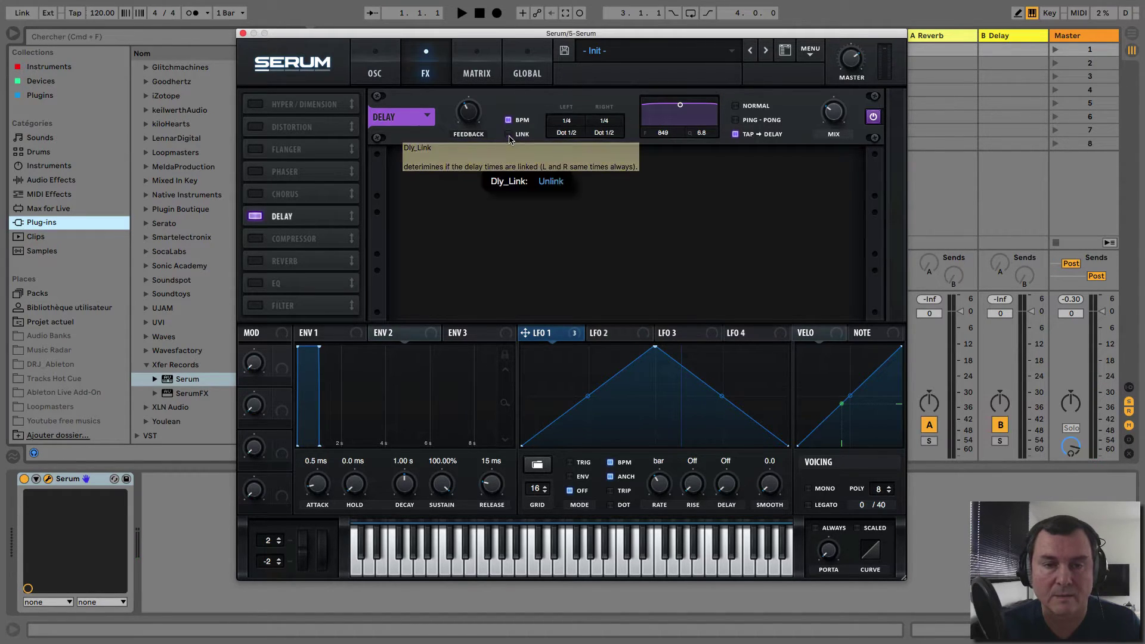
Narrow the delay's filter band while raising the mix to maximum, and switch the Delay off
drag(664, 136, 708, 289)
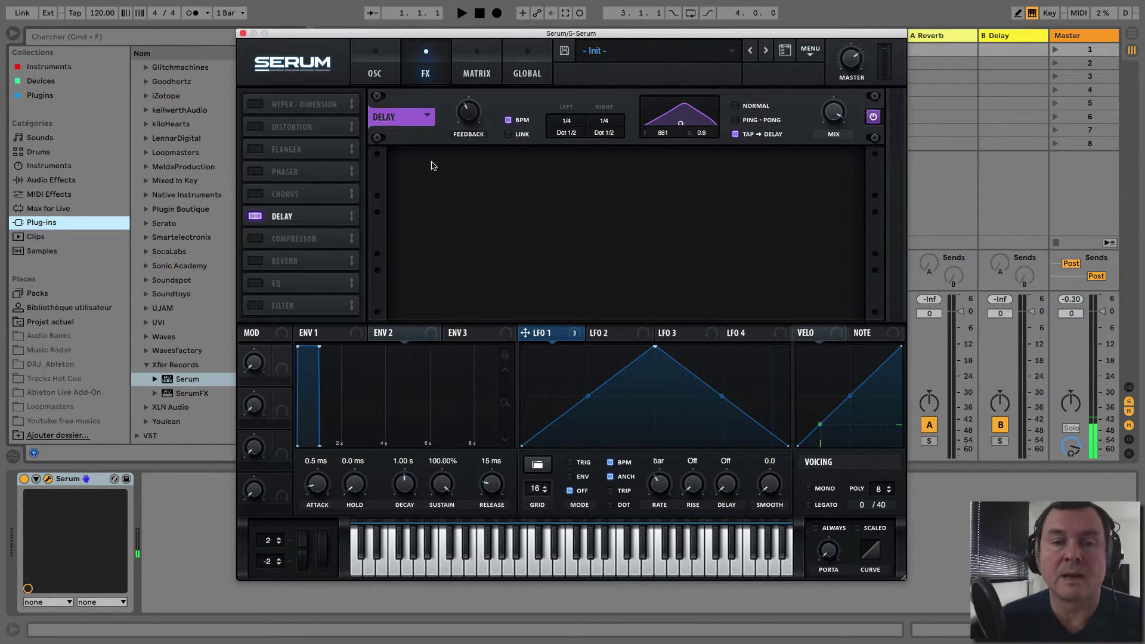
click(255, 217)
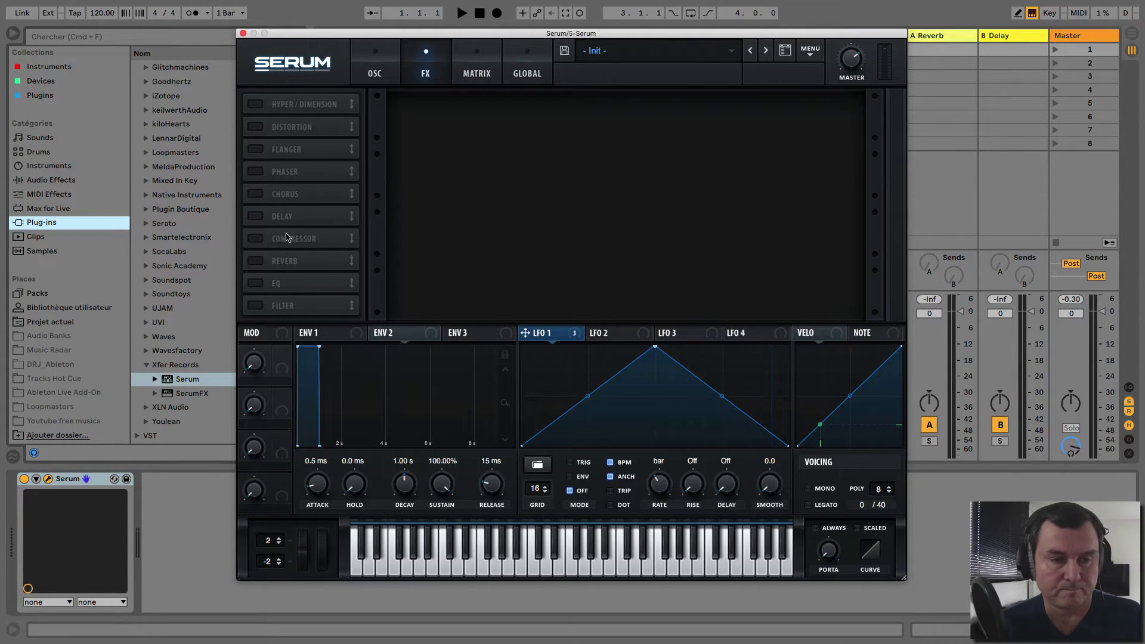
Enable the Compressor, set its threshold to about the middle of its range, and turn on Multiband mode
click(256, 238)
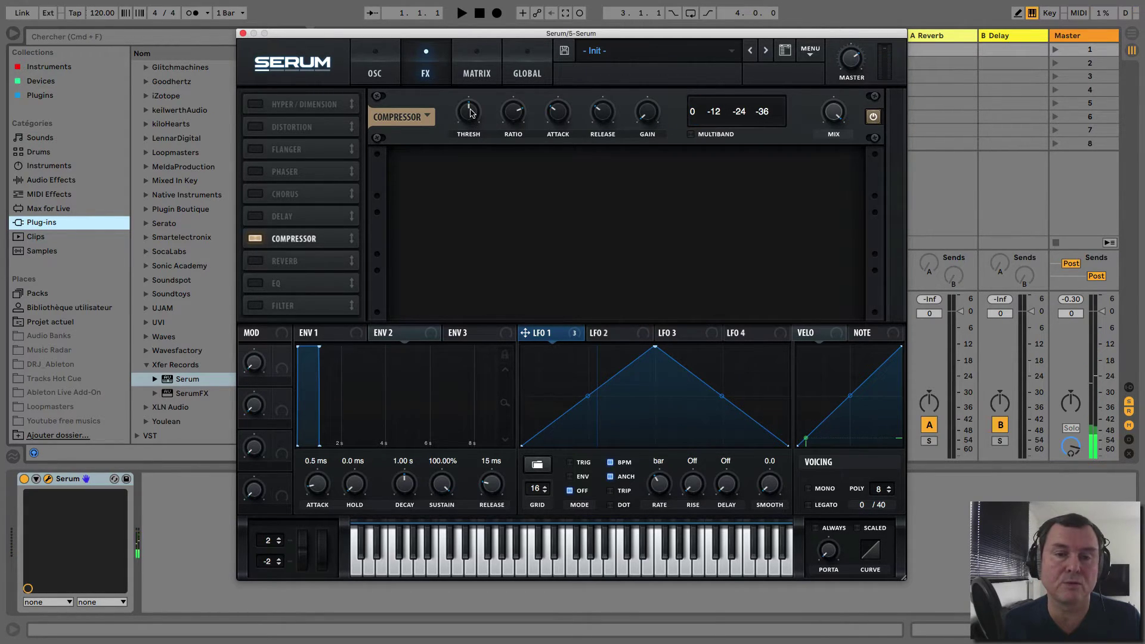
mouse_move(470, 124)
drag(470, 123, 471, 115)
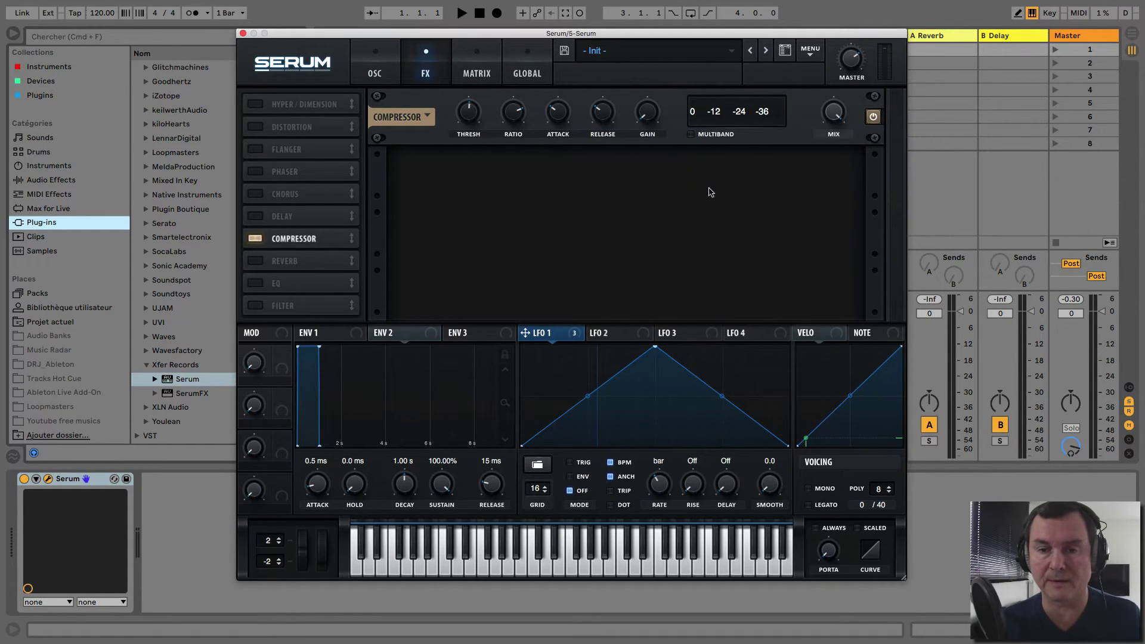
click(691, 135)
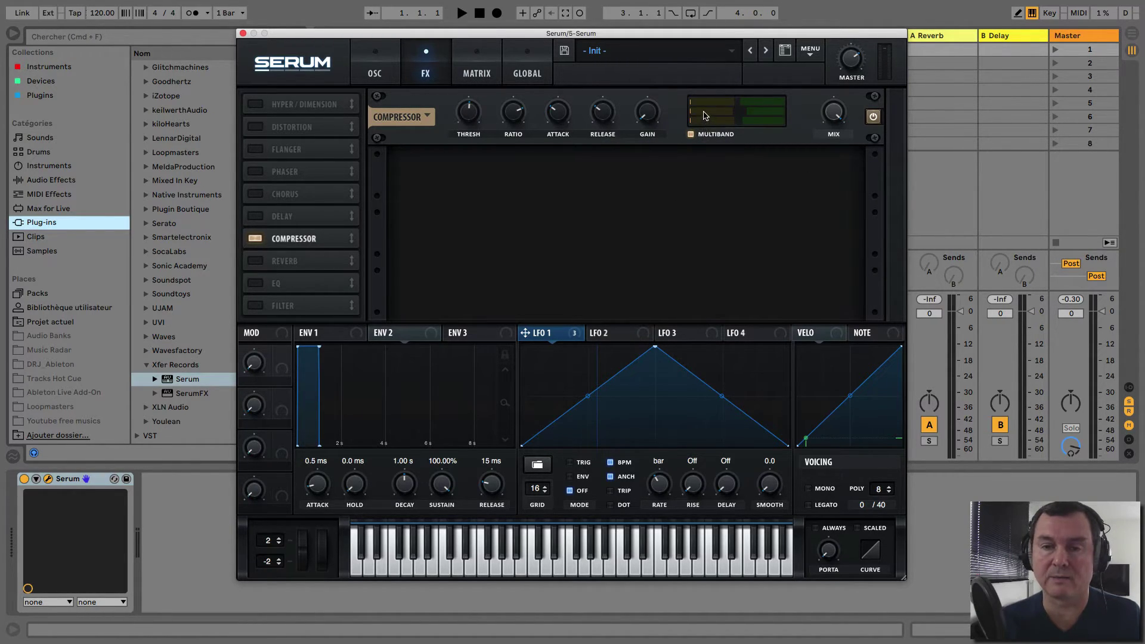
mouse_move(704, 105)
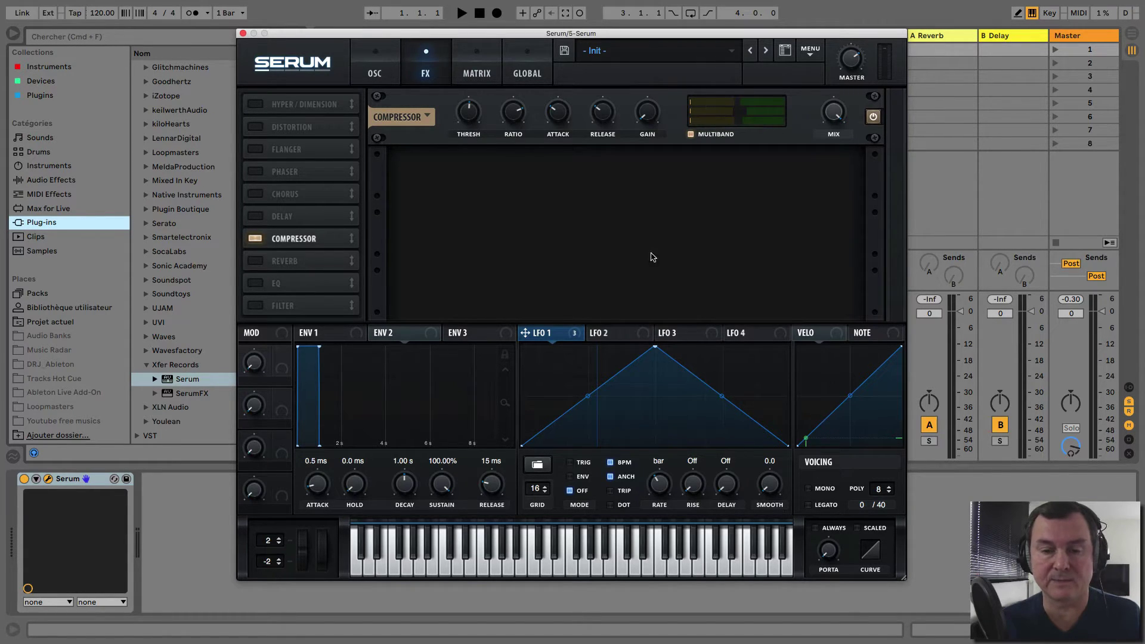
Remove all LFO 1 destinations and assign LFO 1 to the compressor's lowest multiband meter at a 1/8 rate
click(576, 335)
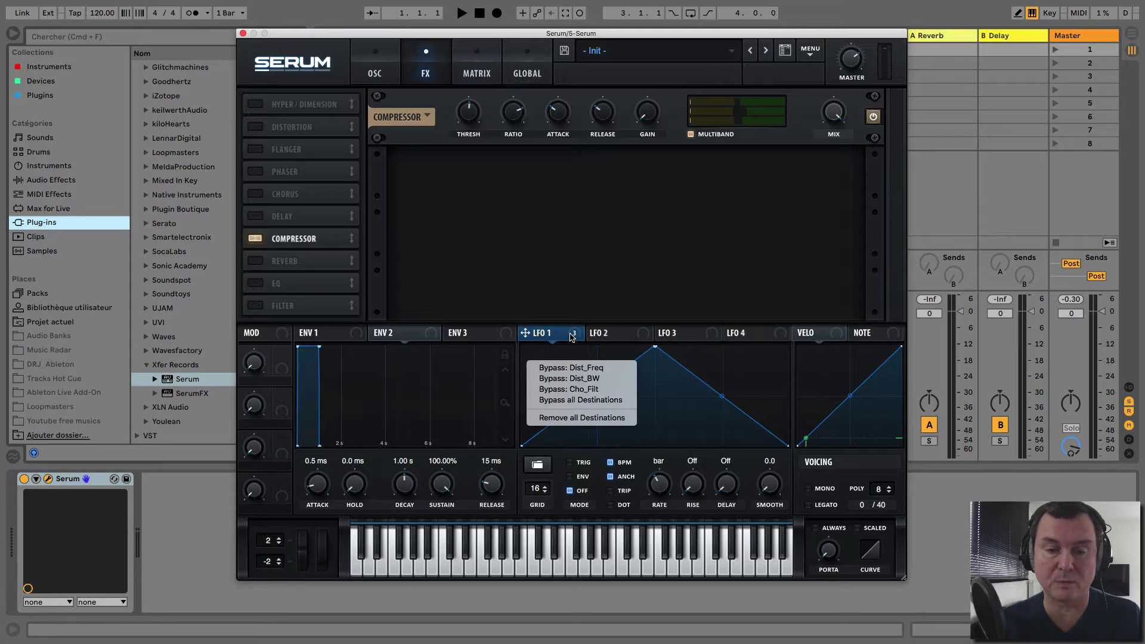
click(591, 419)
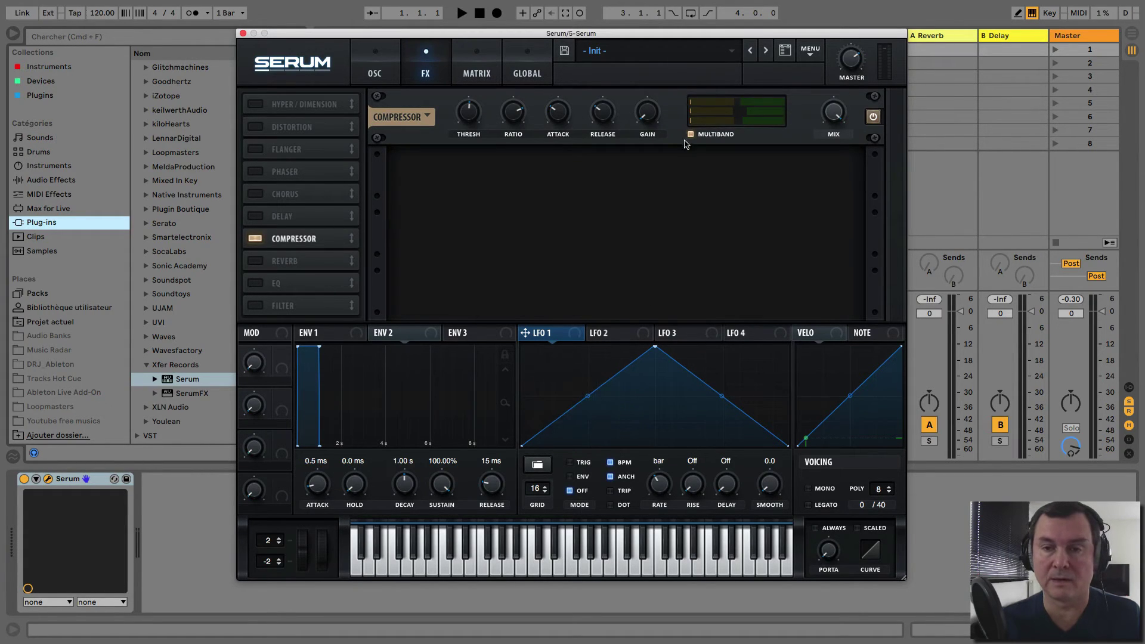
drag(524, 335, 707, 128)
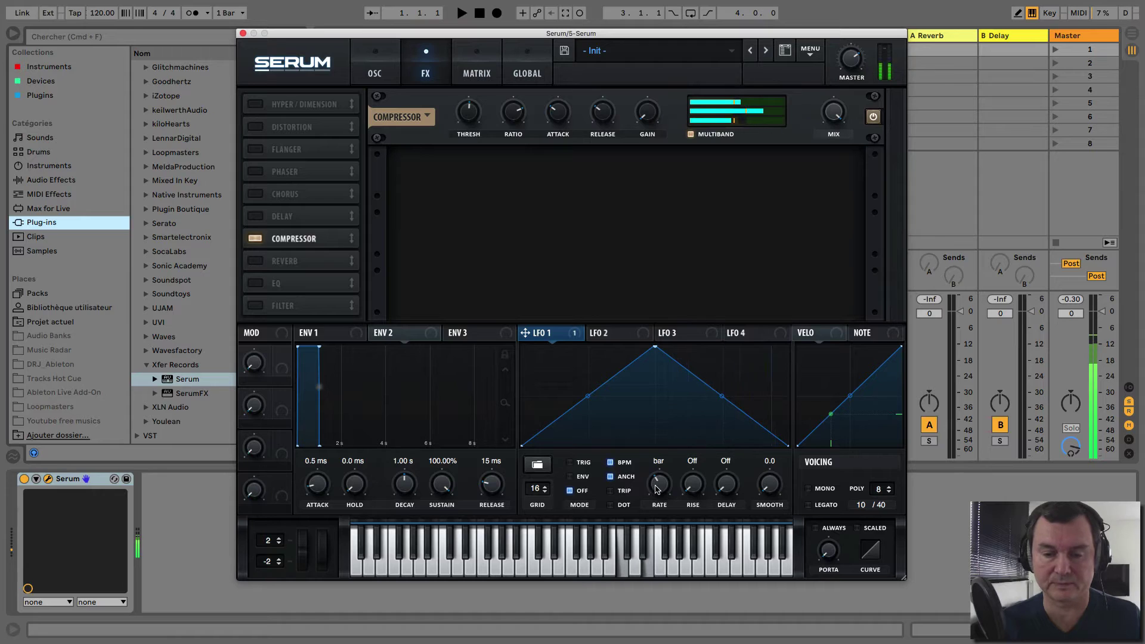
mouse_move(663, 482)
mouse_down()
mouse_move(668, 466)
mouse_move(663, 493)
mouse_up()
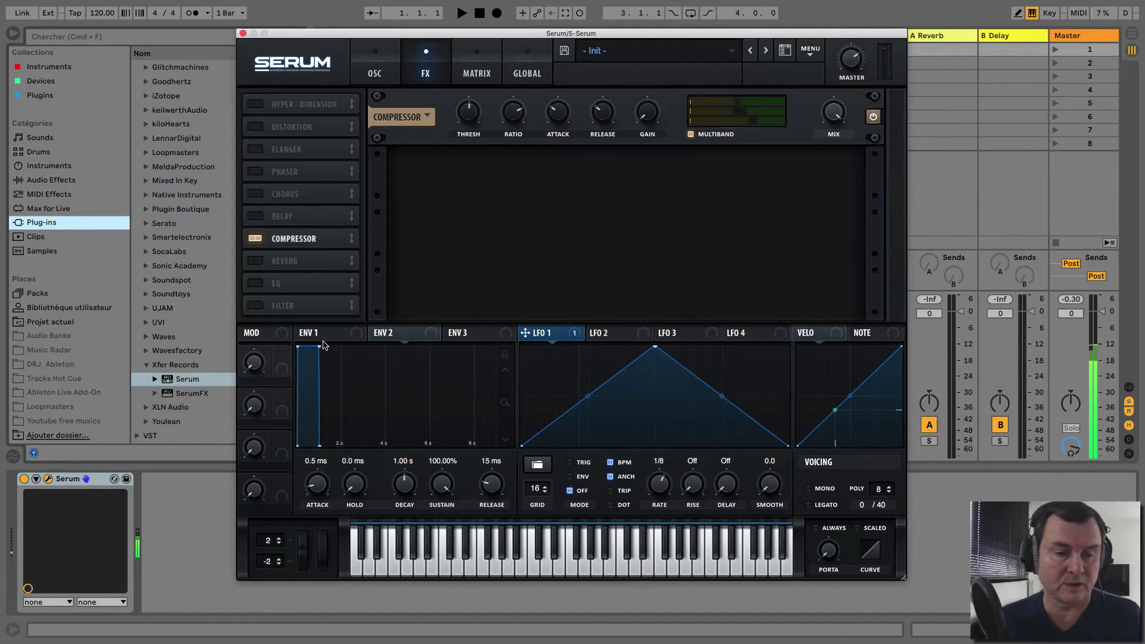
Shape Env 2 with 3.80 s attack, 258 ms hold, 10.9 s decay and 91.07% sustain, and assign it to the compressor's middle band
click(380, 335)
drag(319, 347, 360, 430)
mouse_move(355, 486)
mouse_down()
mouse_move(358, 454)
mouse_move(342, 506)
mouse_move(351, 477)
mouse_up()
drag(376, 332, 719, 115)
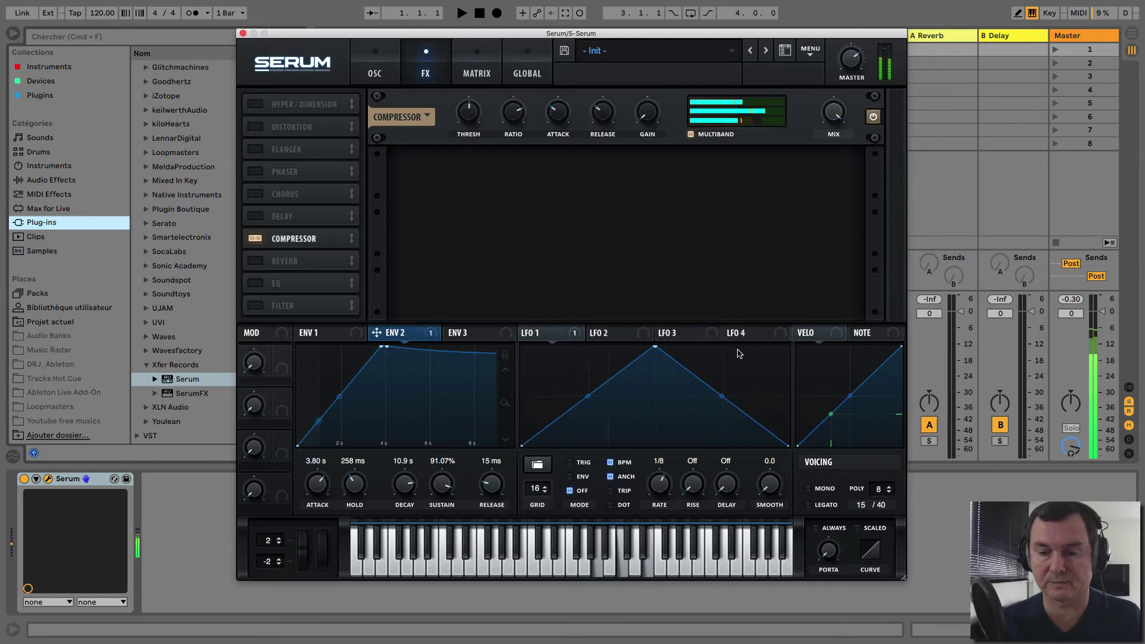
Bend the rising segment of LFO 3 into a steep late curve and assign it to the compressor's multiband display
click(673, 333)
drag(588, 396, 587, 444)
drag(683, 335, 728, 114)
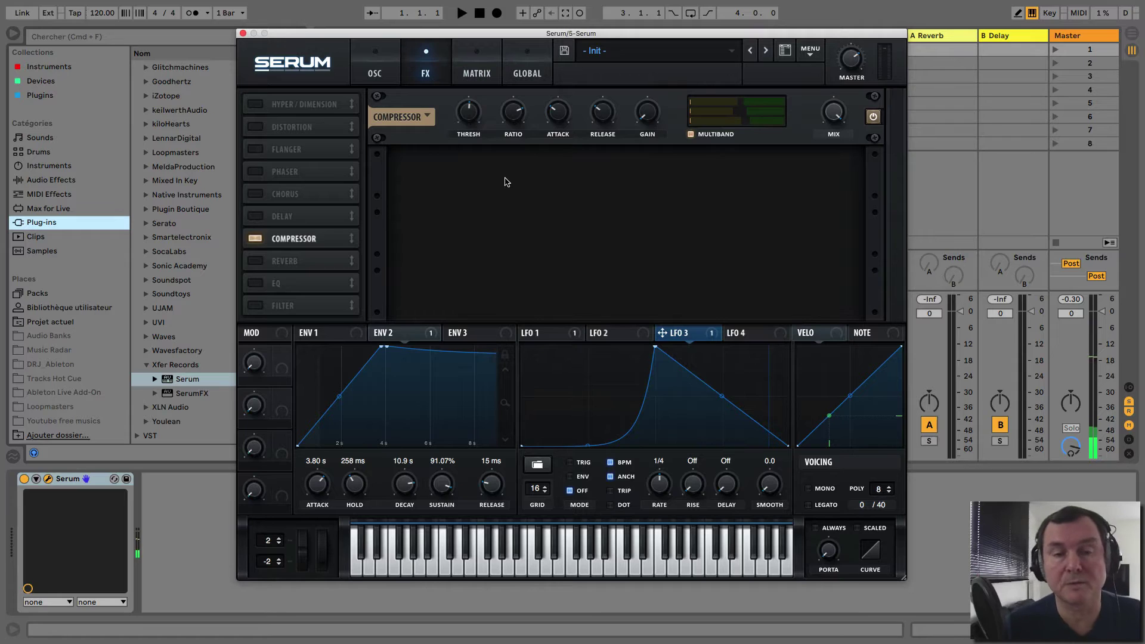
Replace the Compressor with the Reverb, increase the reverb size, and raise its mix to about 62%
click(256, 240)
click(255, 261)
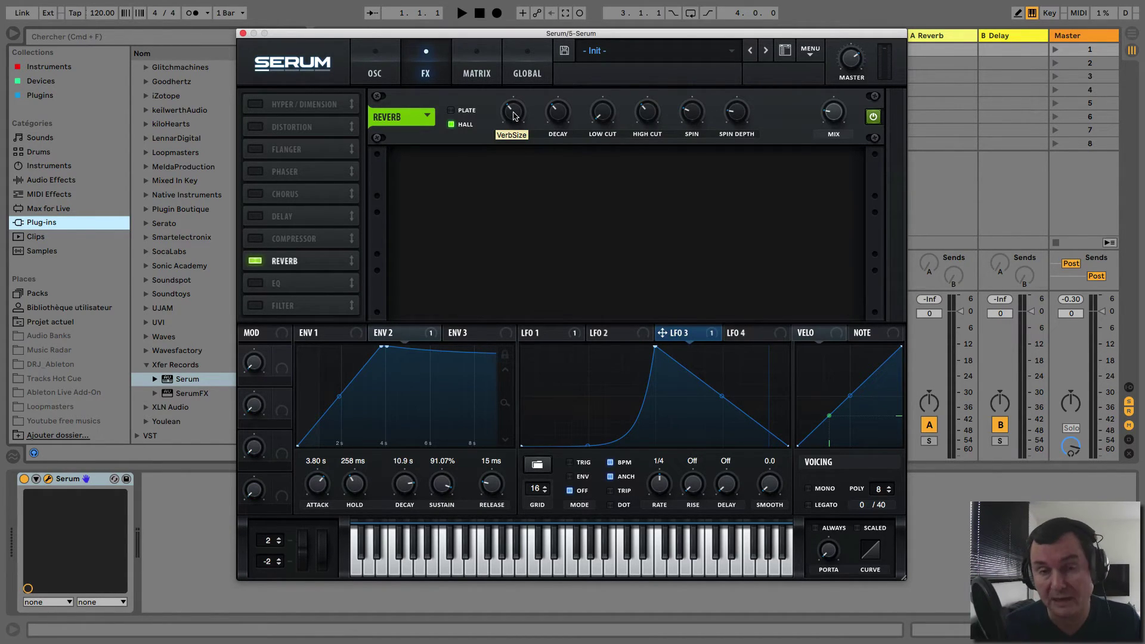
drag(514, 115, 514, 81)
drag(834, 114, 833, 97)
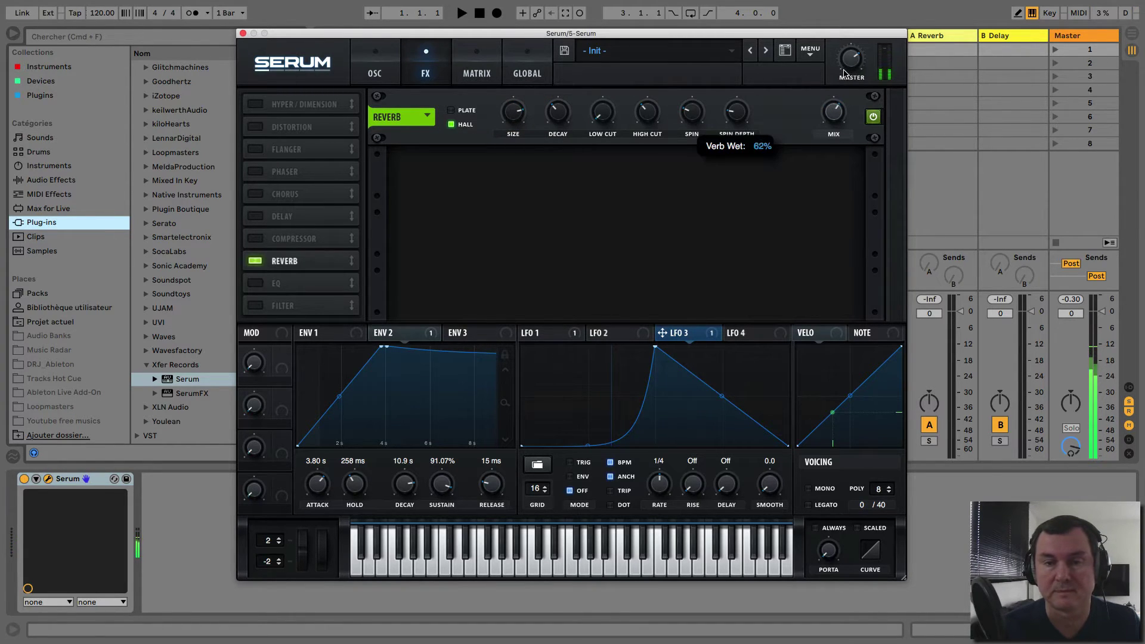
Reduce the reverb size and lengthen its decay
drag(513, 113, 517, 169)
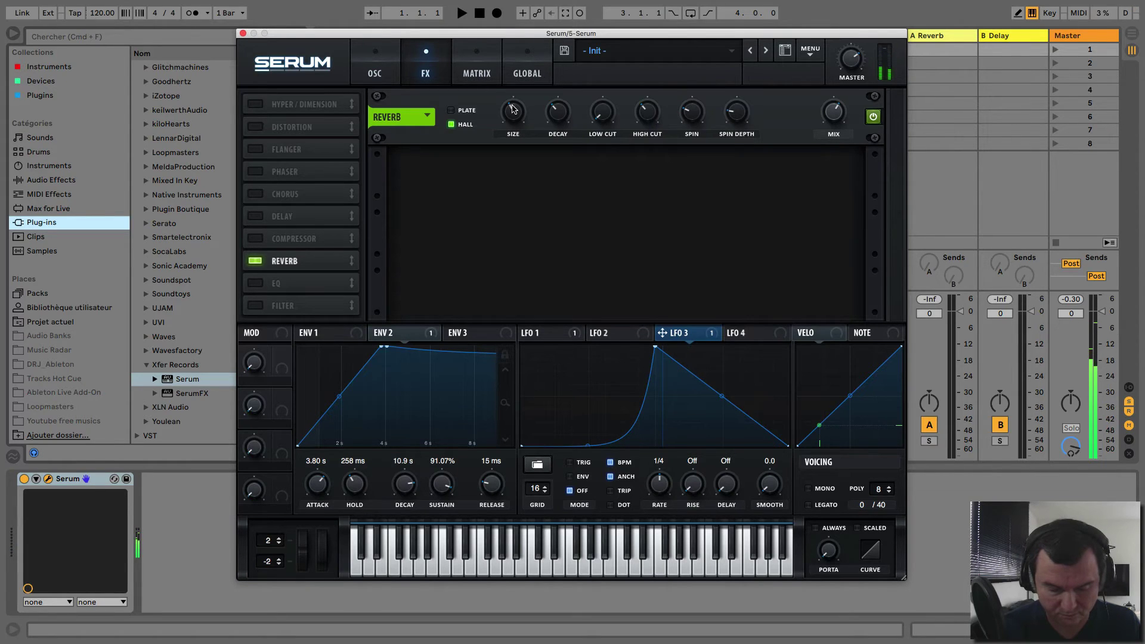
drag(557, 117, 560, 86)
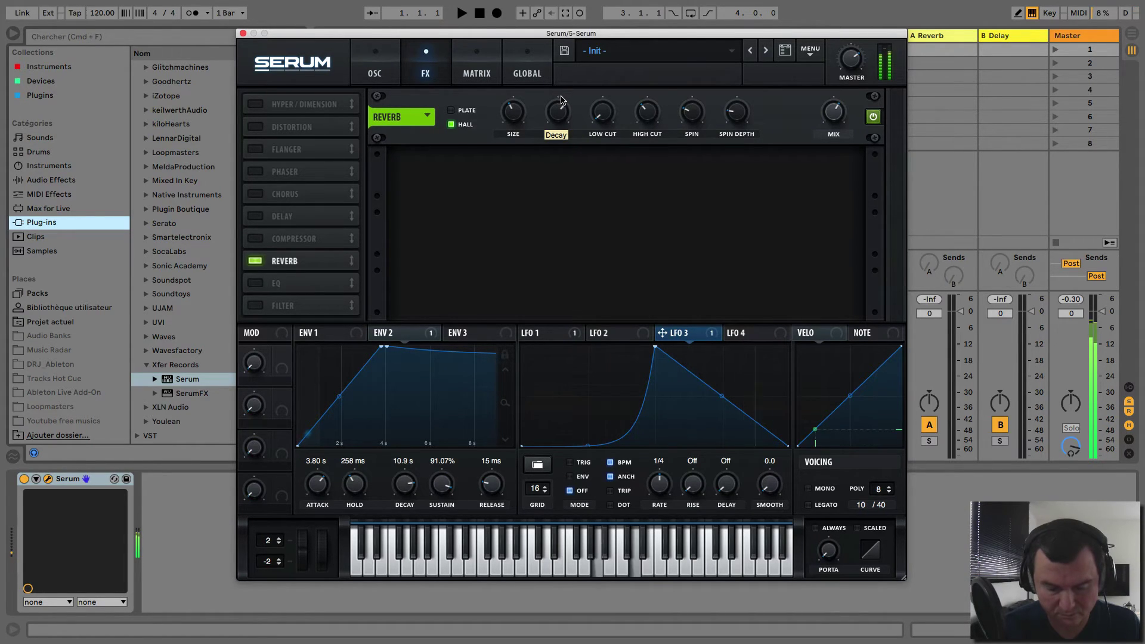
Sweep the reverb's low and high cuts, leaving the high cut at minimum and the low cut slightly above halfway
mouse_move(596, 120)
mouse_down()
mouse_move(605, 63)
mouse_move(603, 113)
mouse_up()
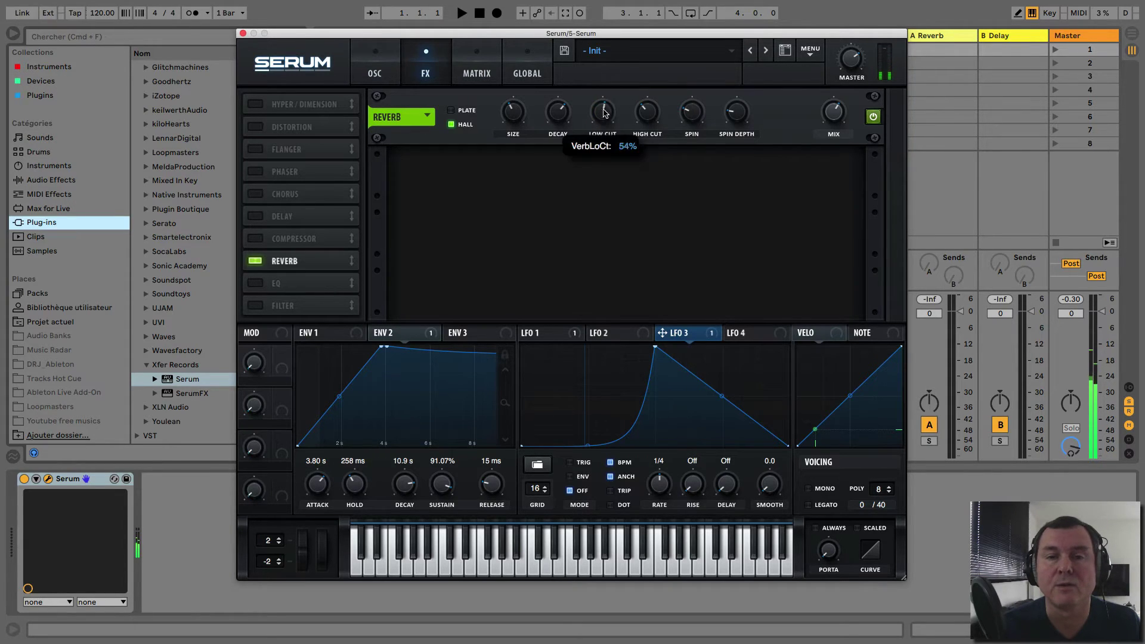
mouse_move(647, 107)
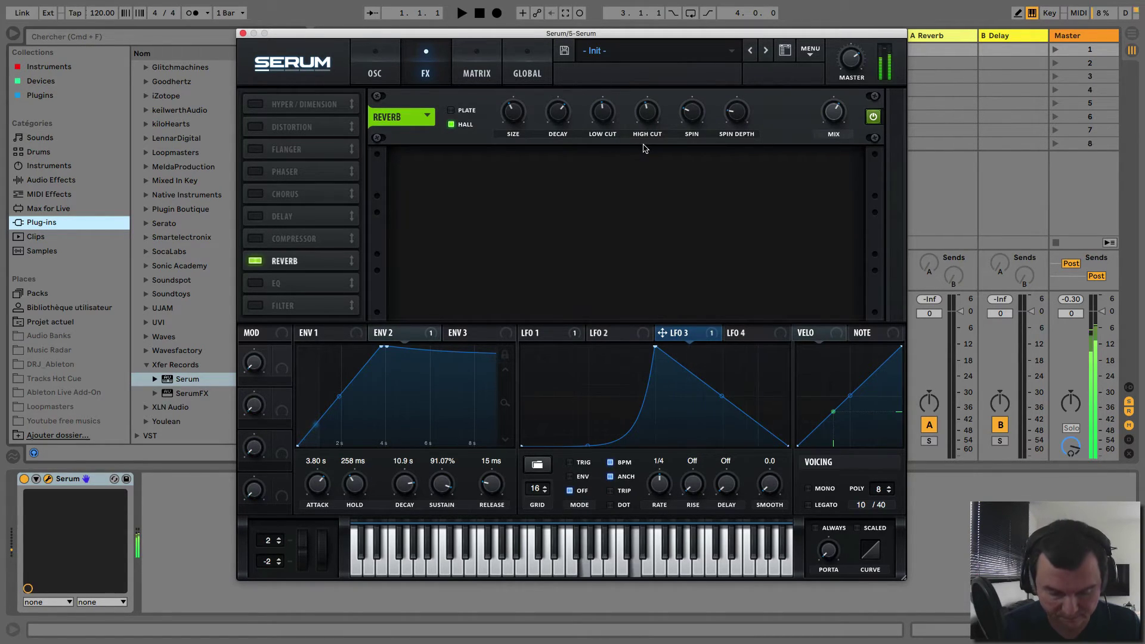
drag(636, 134, 649, 176)
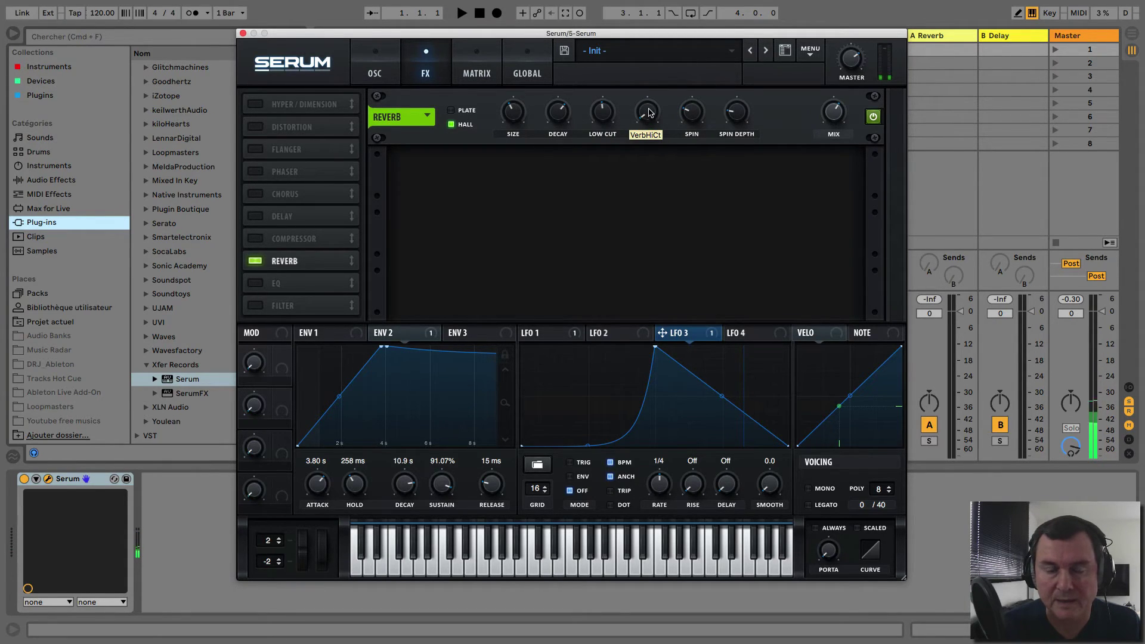
drag(650, 117, 654, 25)
drag(653, 113, 644, 142)
drag(644, 211, 644, 225)
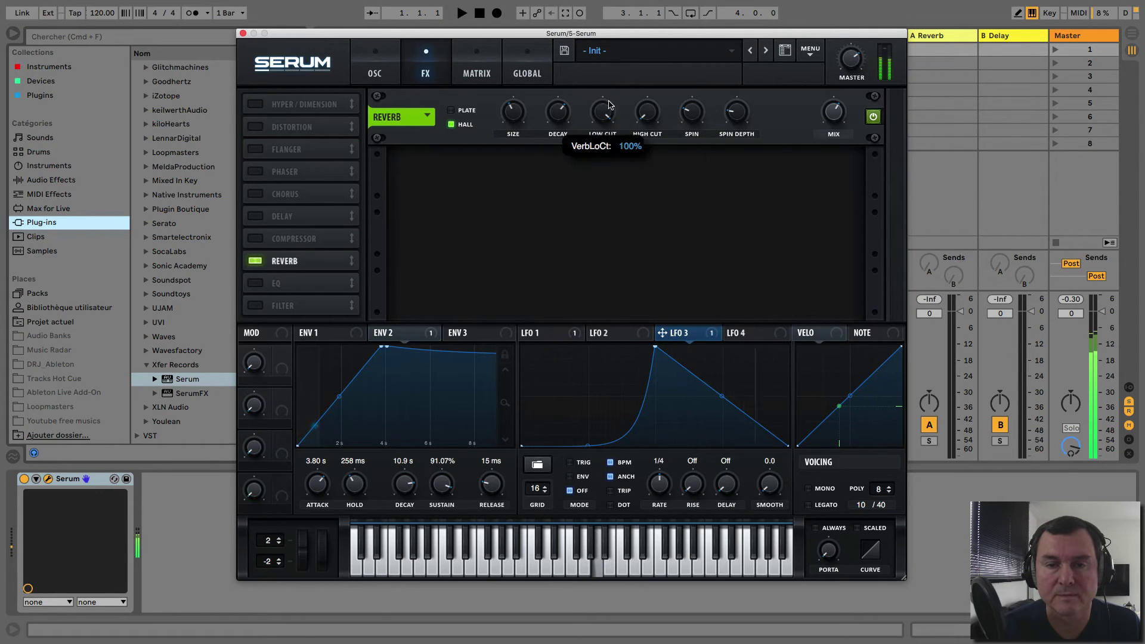
drag(608, 114, 605, 168)
Lower the reverb mix slightly below halfway and try different spin rate and spin depth amounts
mouse_move(826, 120)
mouse_down()
mouse_move(821, 185)
mouse_move(816, 139)
mouse_up()
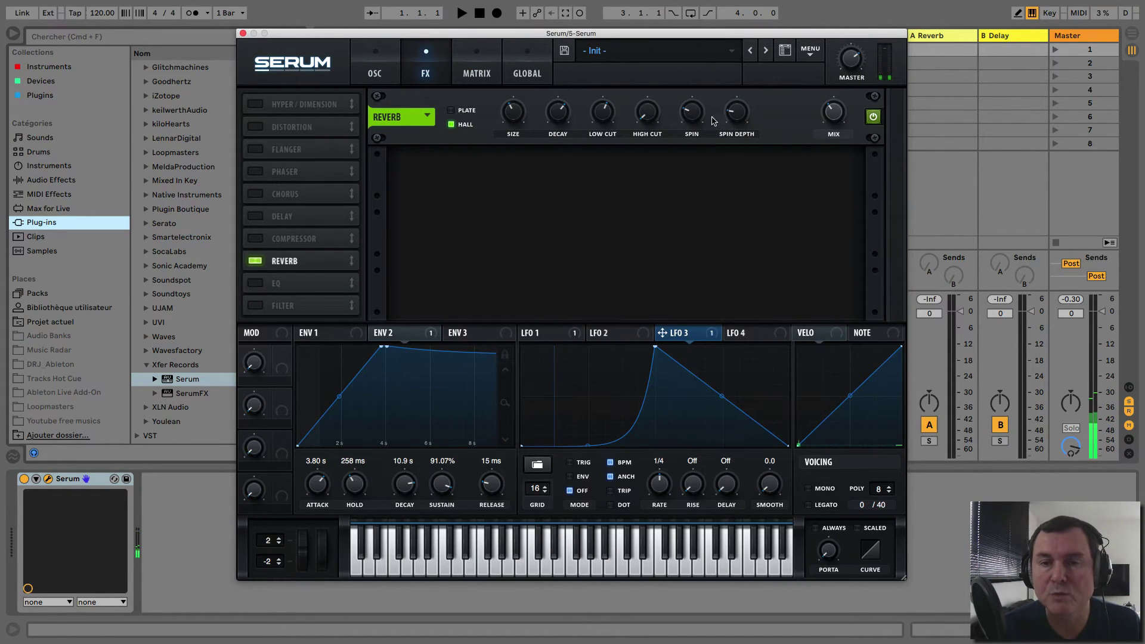
mouse_move(701, 113)
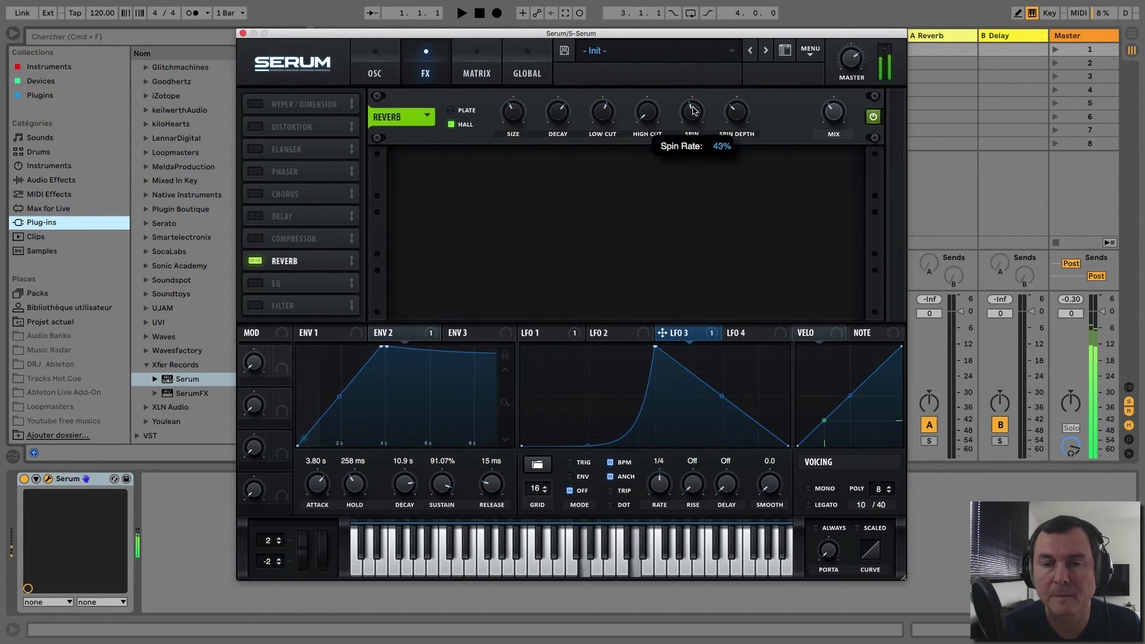
mouse_move(738, 107)
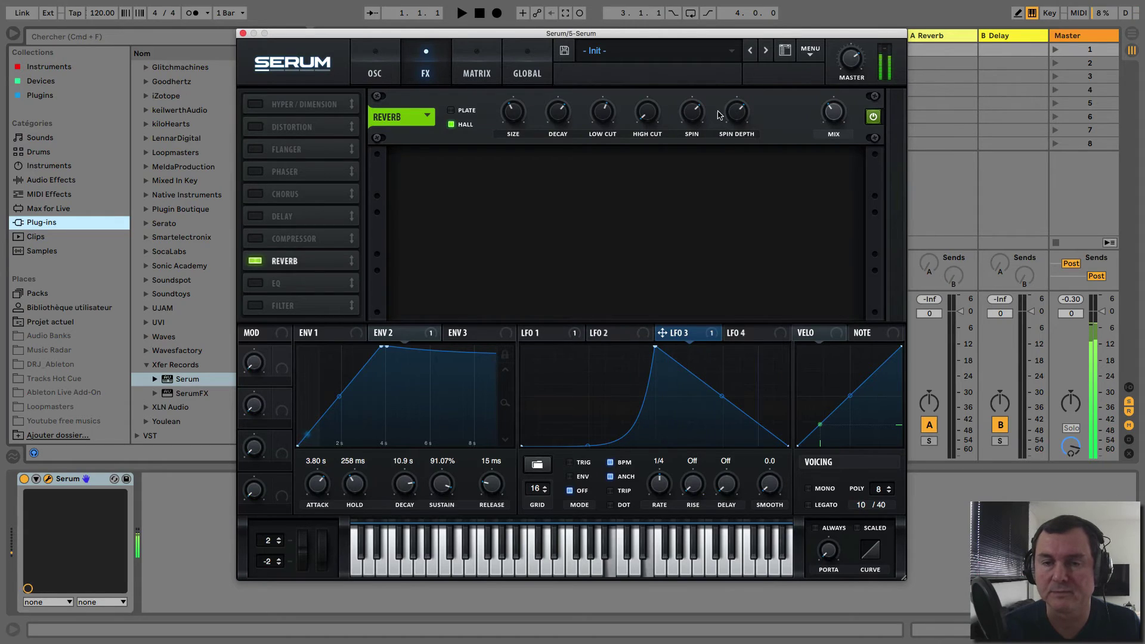
drag(693, 116, 695, 173)
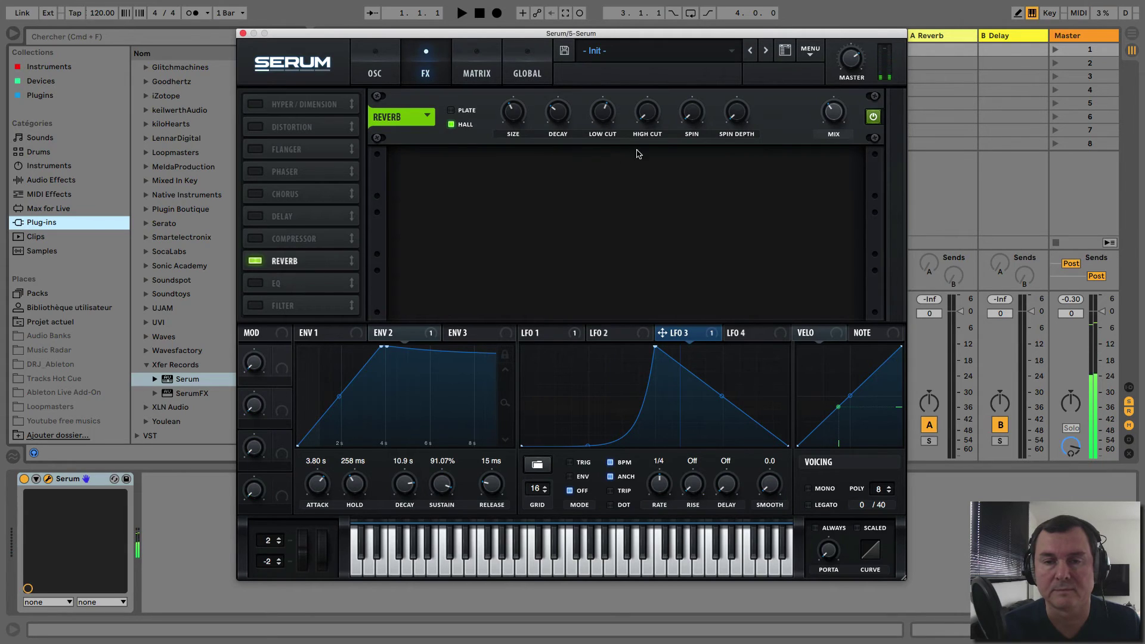
Raise the reverb's spin, spin depth and decay, and switch the Reverb off
drag(692, 119, 757, 98)
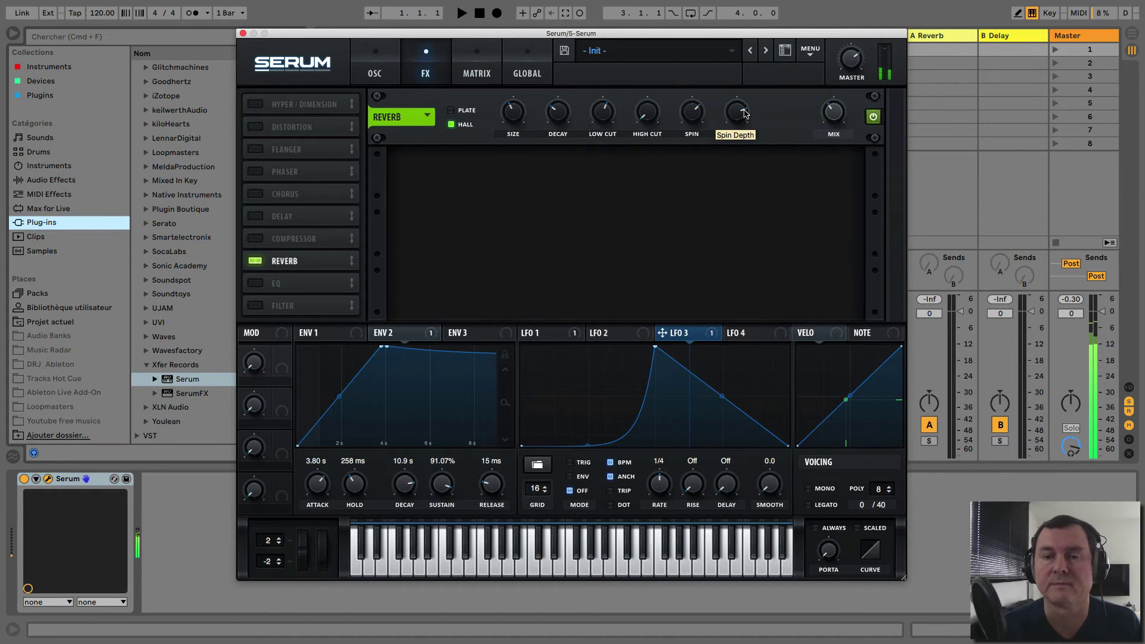
drag(558, 112, 567, 82)
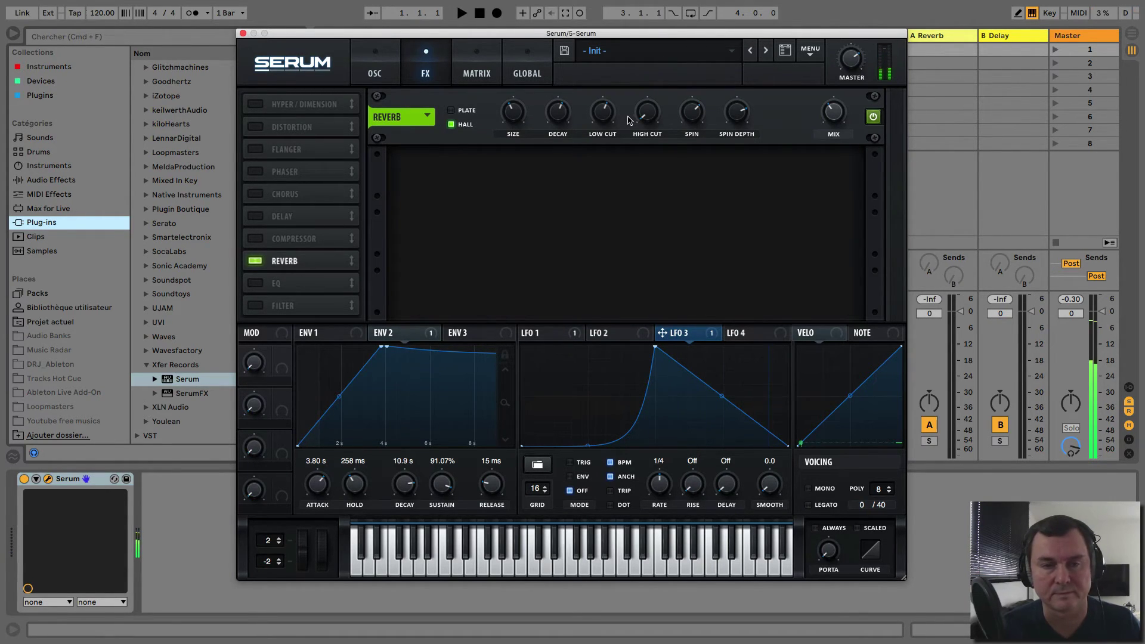
click(261, 264)
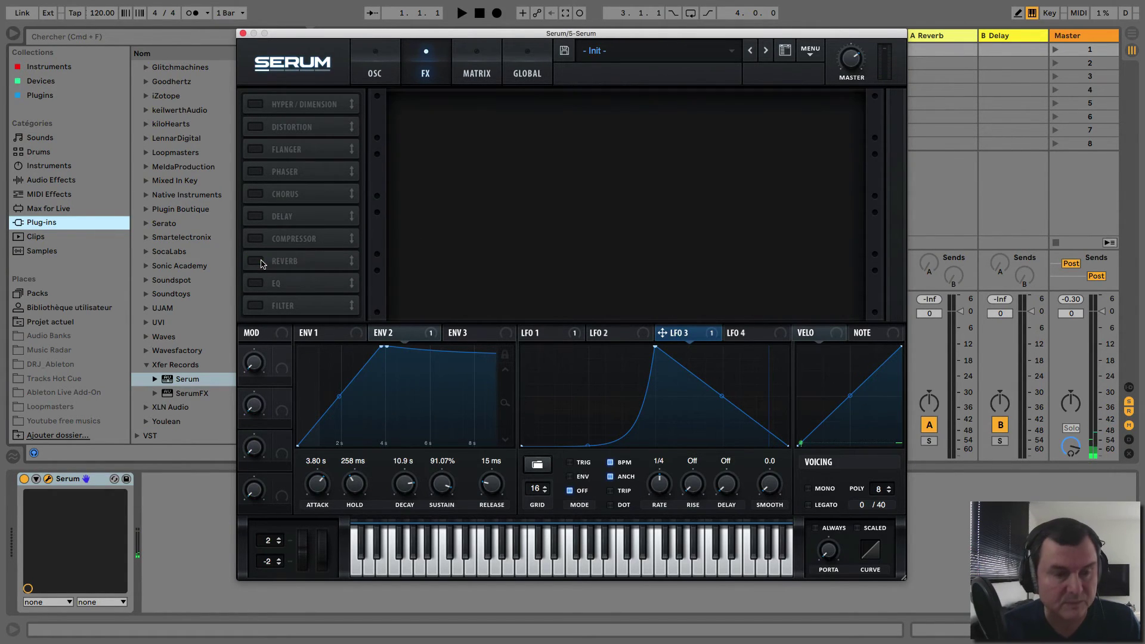
Enable the EQ and set its low band to the low-cut shape
click(279, 284)
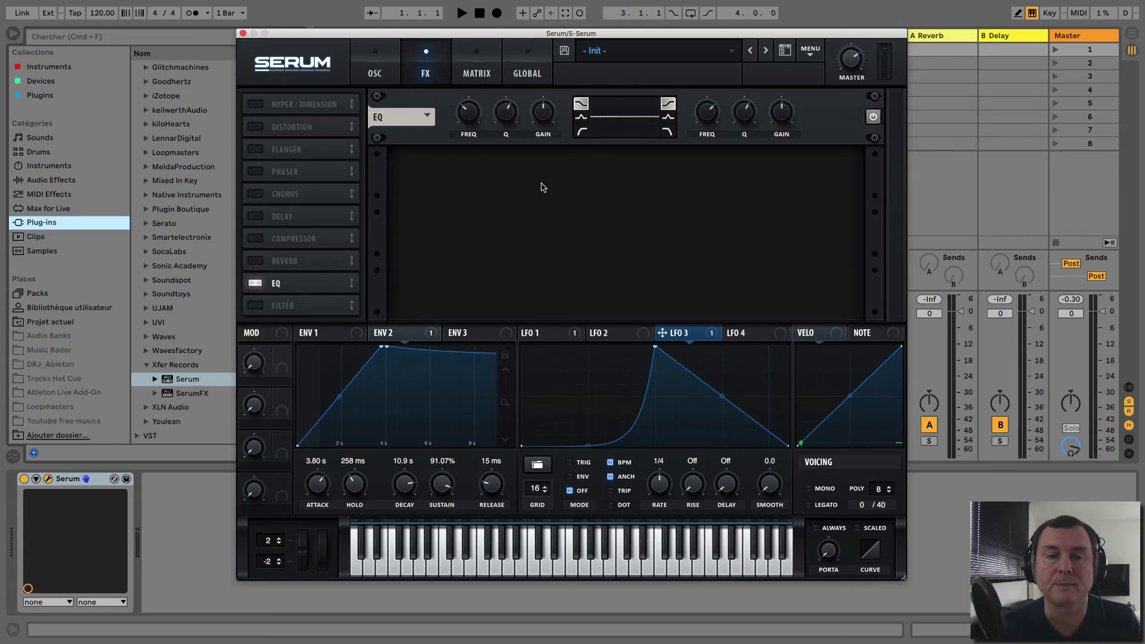
click(582, 117)
click(581, 132)
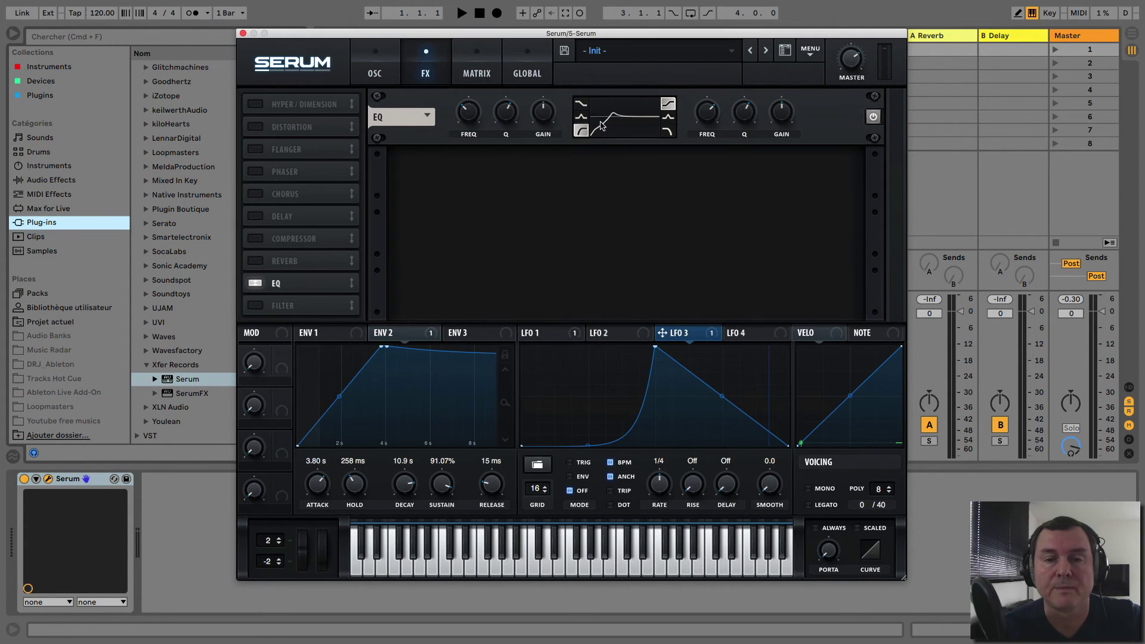
Vary the low band's Q, raise its gain slightly, and compare the peak shape with the low cut, keeping the low cut
drag(469, 111, 504, 166)
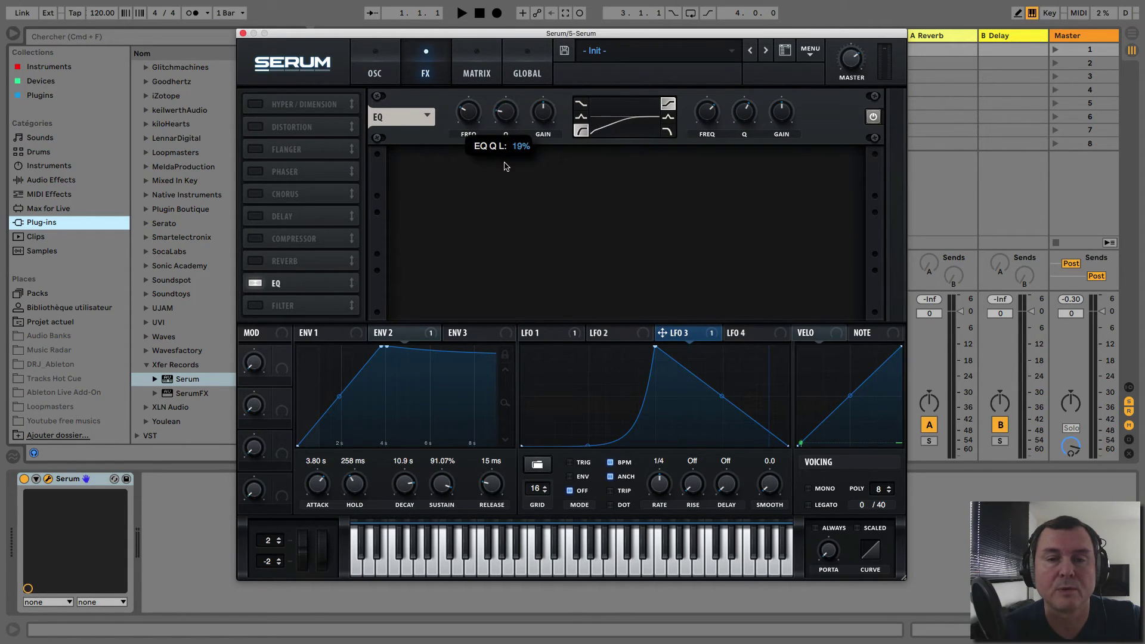
drag(508, 126, 540, 113)
click(580, 118)
click(581, 130)
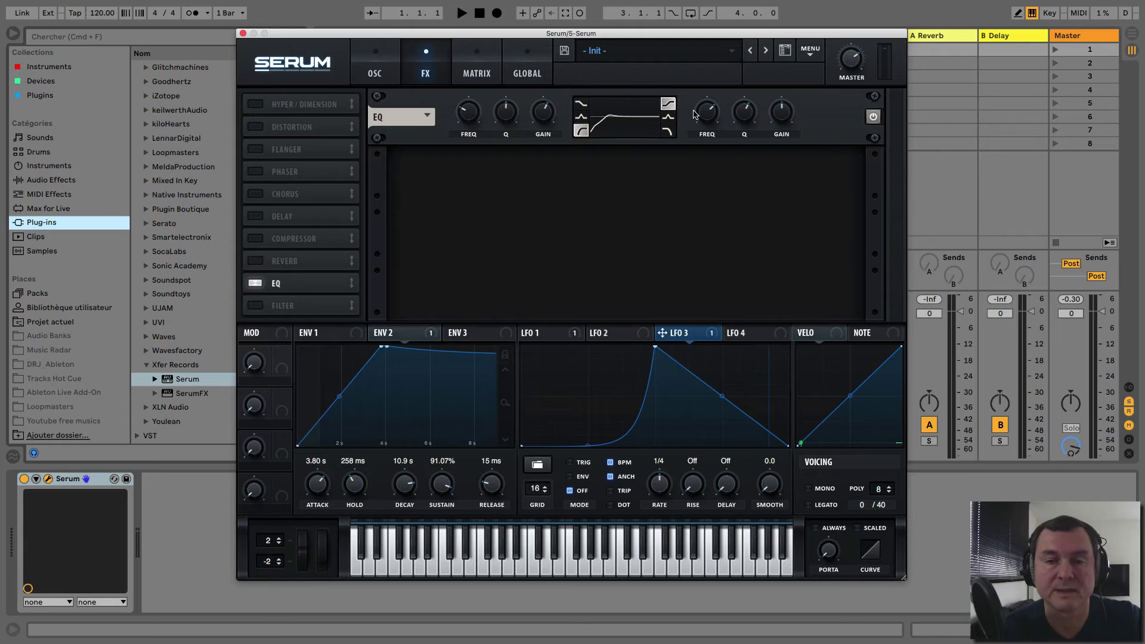
Set the EQ's high band to the high-cut shape and adjust its frequency, leaving it around halfway
click(667, 131)
drag(706, 115, 706, 111)
mouse_move(746, 116)
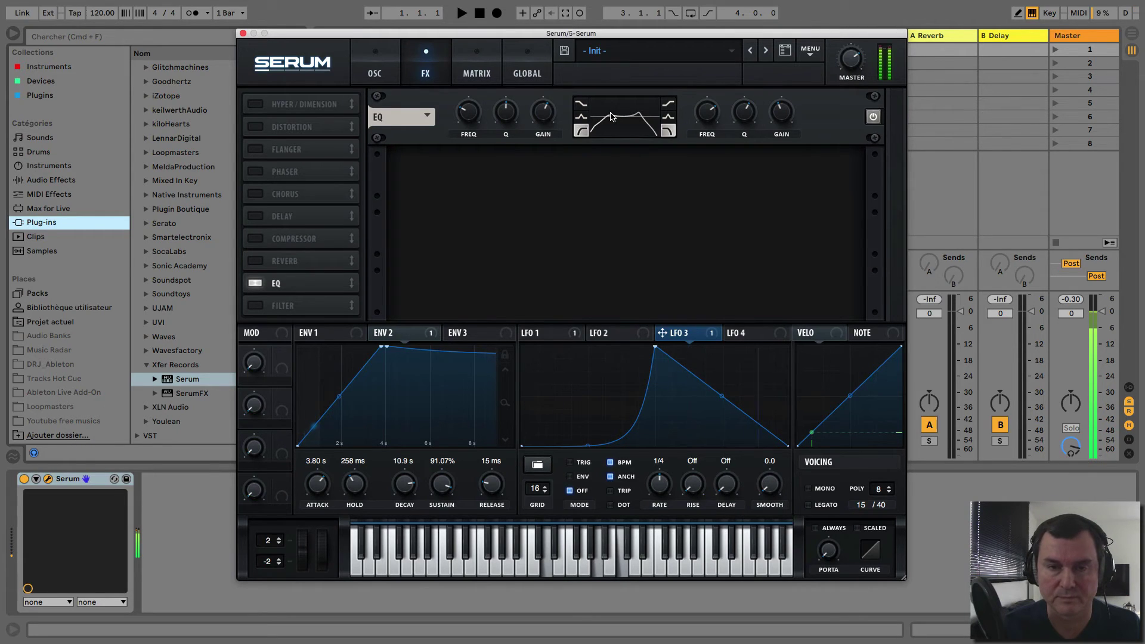
mouse_move(713, 113)
mouse_down()
mouse_move(711, 140)
mouse_move(708, 128)
mouse_up()
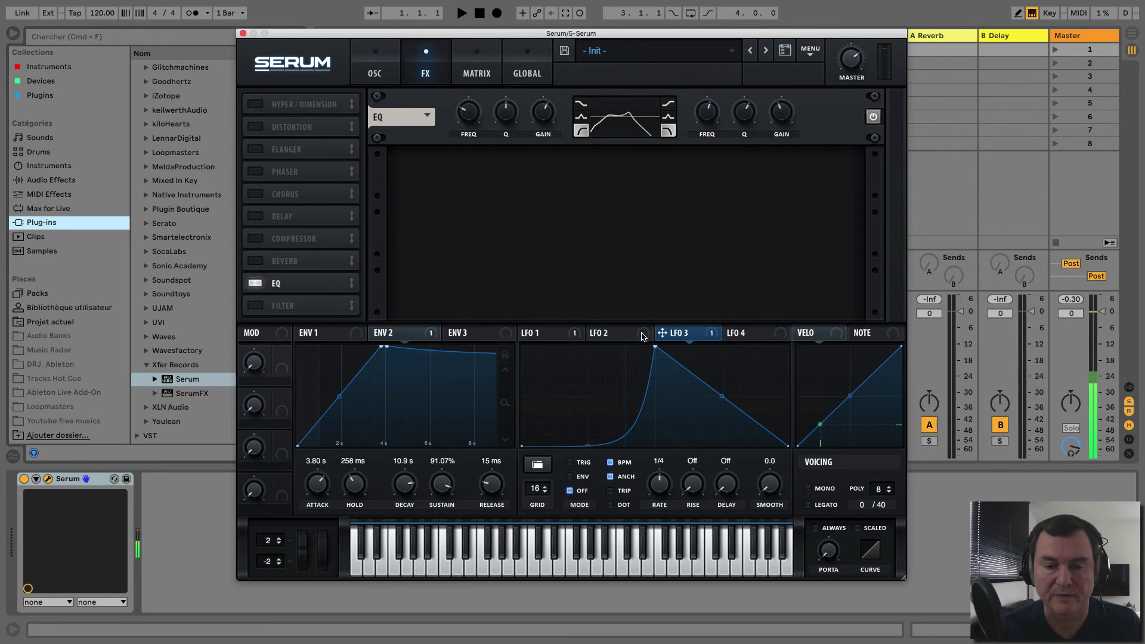
Draw an irregular stepped pattern in LFO 2 and assign it to the EQ's high-band frequency
click(564, 336)
click(616, 334)
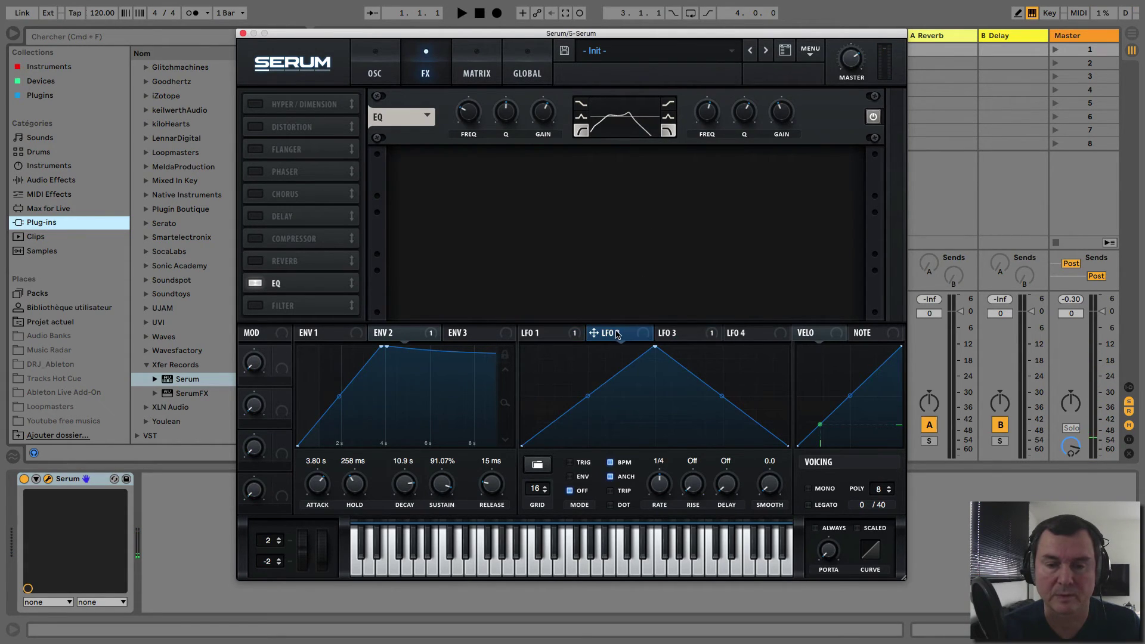
mouse_move(561, 420)
mouse_down()
mouse_move(558, 357)
mouse_move(596, 367)
mouse_move(605, 444)
mouse_move(621, 425)
mouse_move(617, 361)
mouse_move(643, 441)
mouse_move(671, 429)
mouse_move(686, 363)
mouse_move(679, 441)
mouse_move(715, 429)
mouse_up()
mouse_move(738, 439)
mouse_down()
mouse_move(749, 353)
mouse_move(776, 448)
mouse_move(781, 347)
mouse_up()
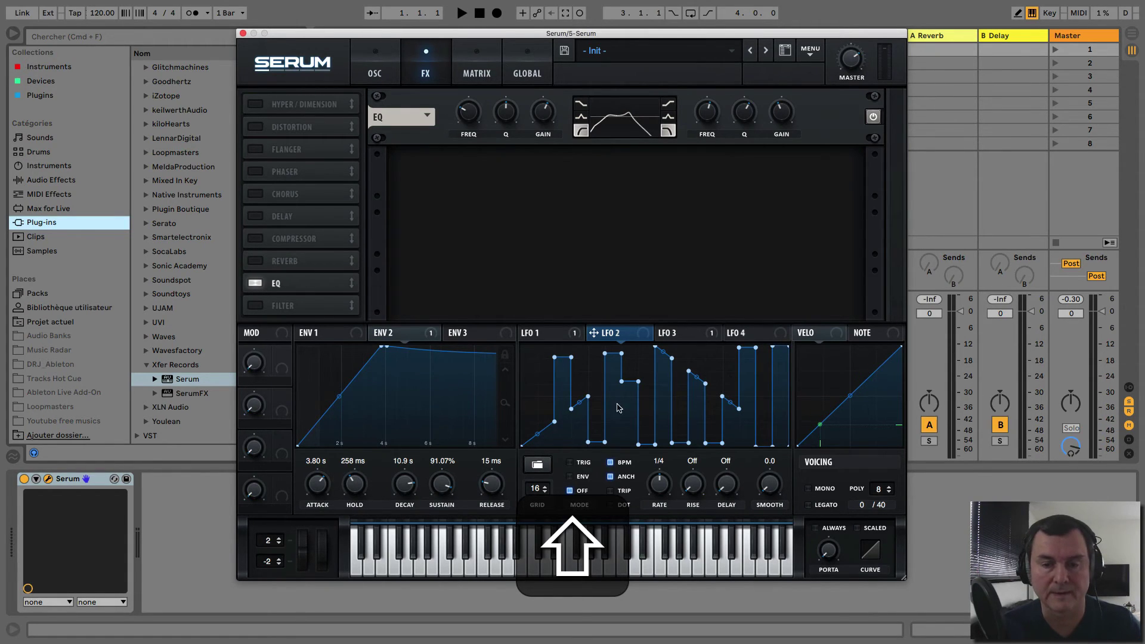
drag(596, 334, 704, 146)
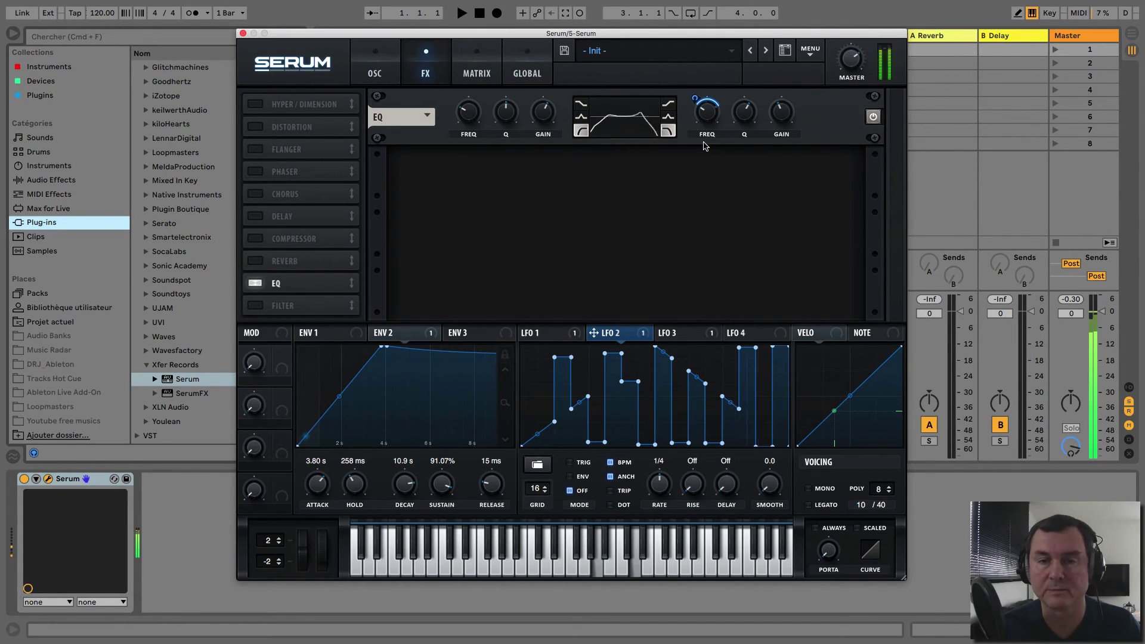
Slow the LFO 2 rate to one bar and raise its smoothing to 75.4
drag(650, 470, 650, 499)
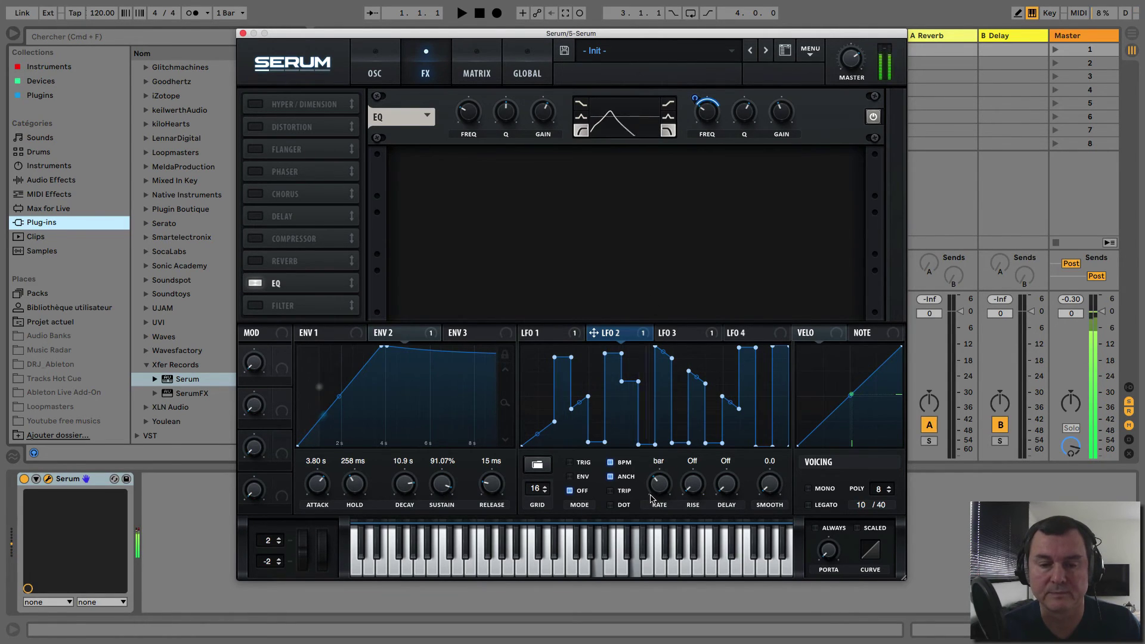
drag(772, 486, 776, 404)
drag(770, 479, 772, 489)
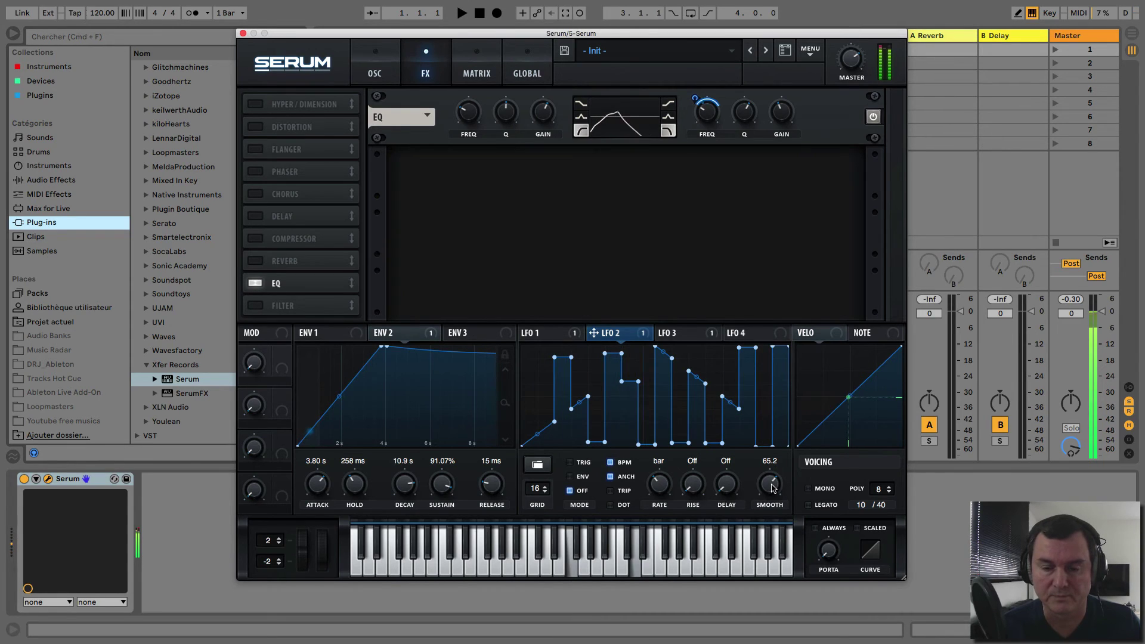
drag(772, 487, 772, 475)
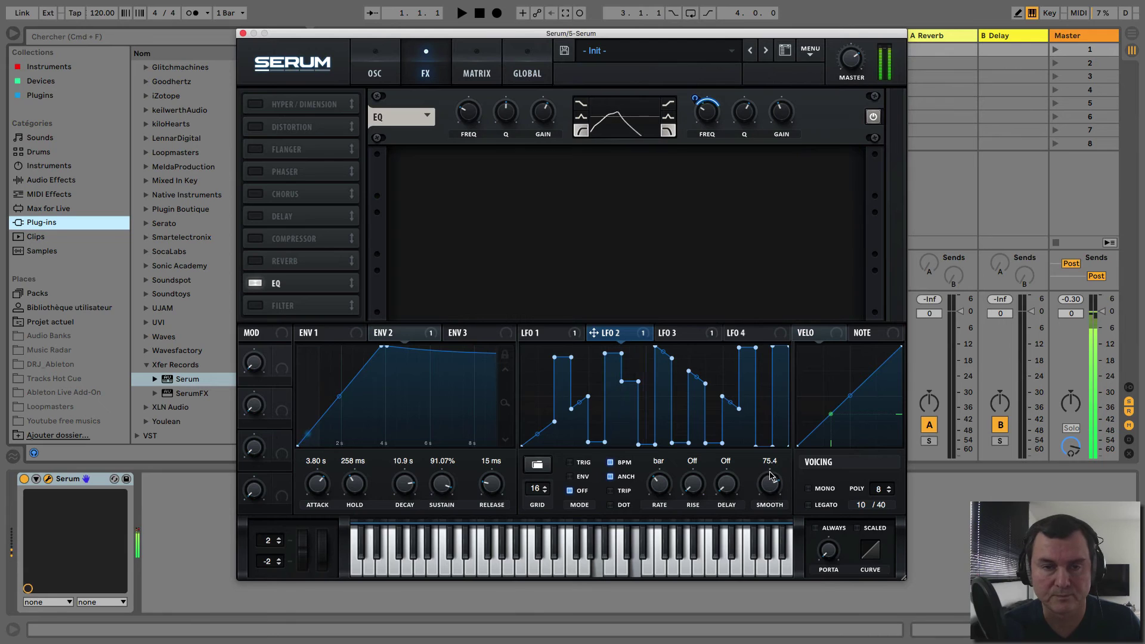
Try the Reverb together with the EQ, and replace both with the Filter effect
click(255, 261)
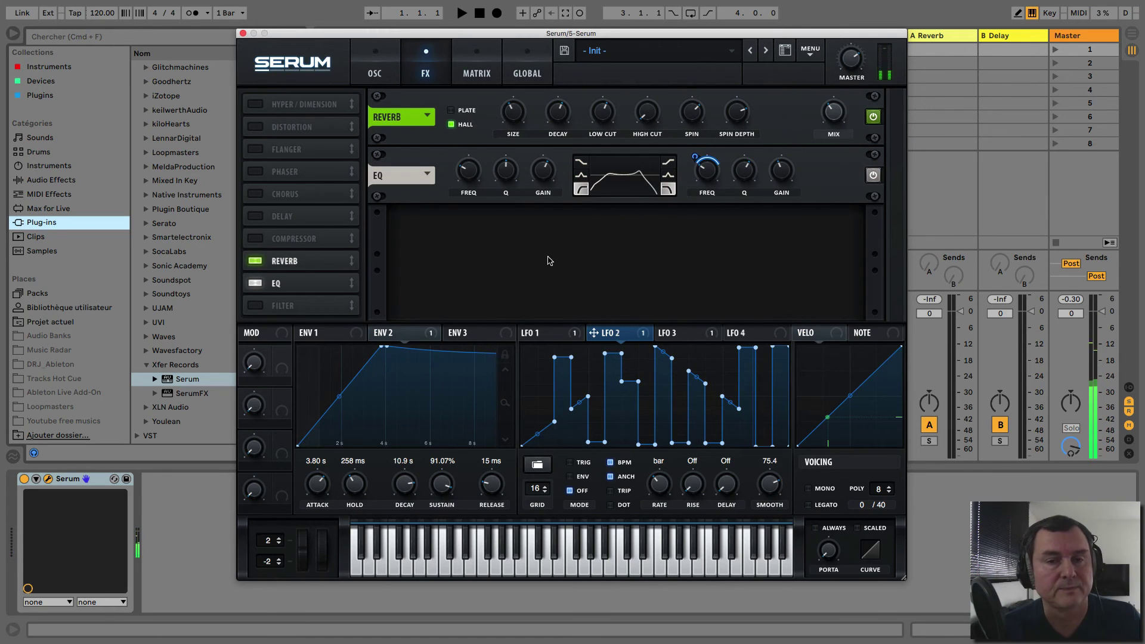
click(255, 260)
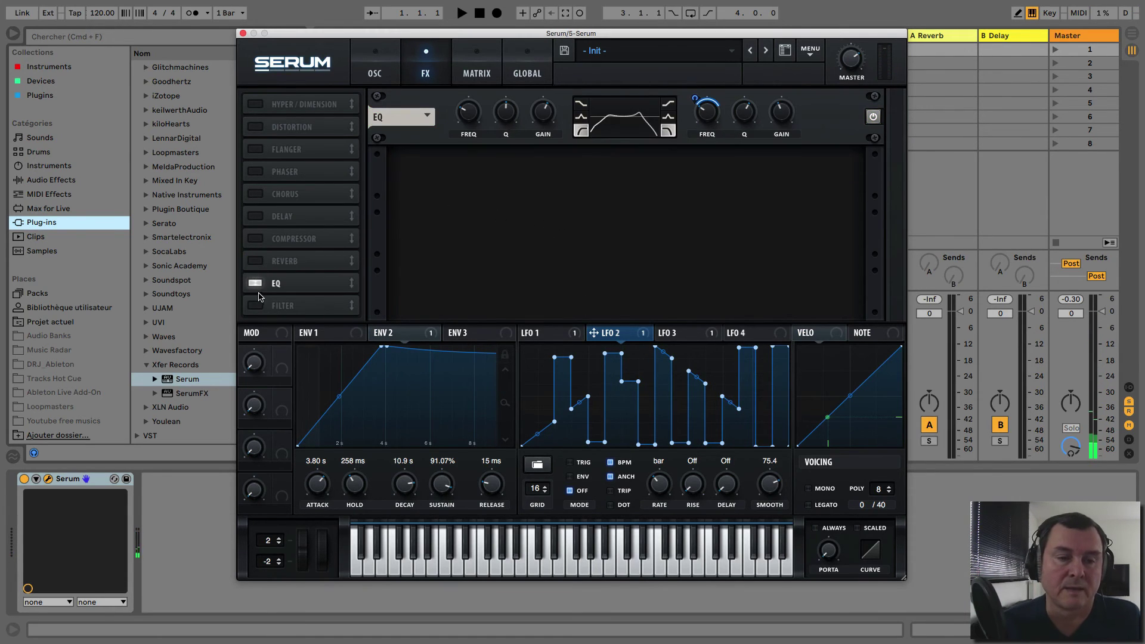
click(256, 284)
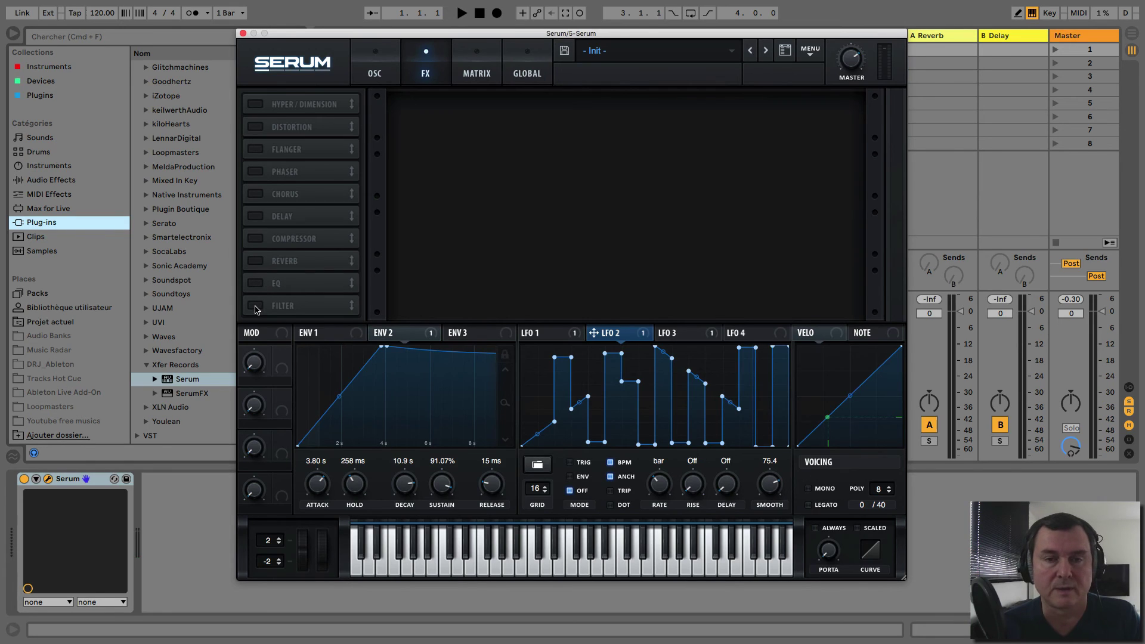
click(255, 305)
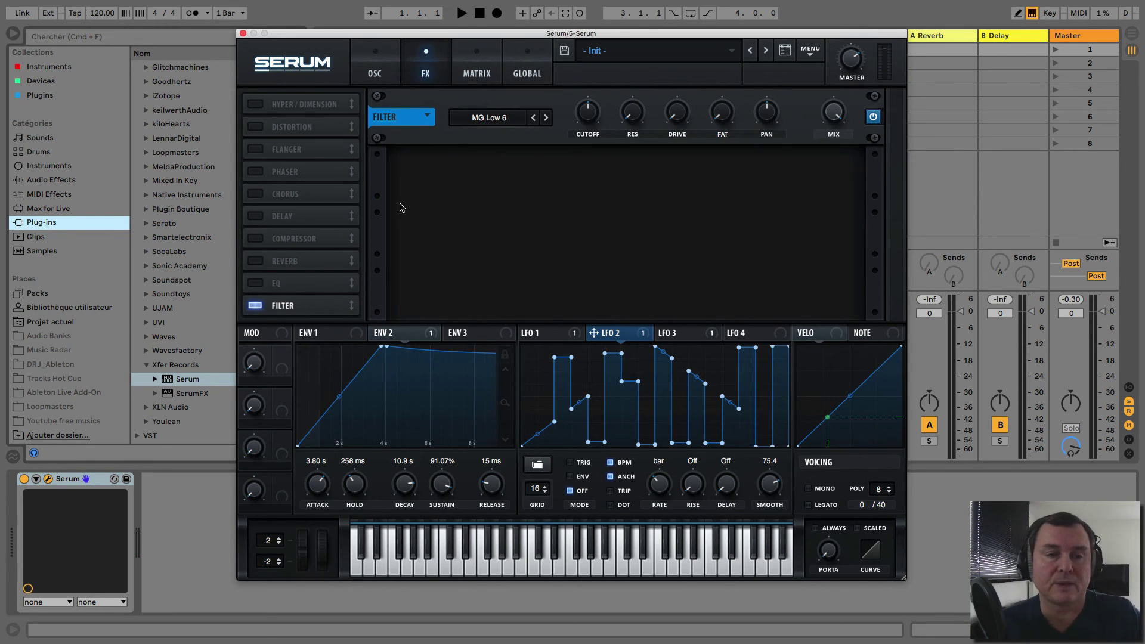
Compare the effect filter's type categories with those of the oscillator page's filter, and return to the effects page
click(492, 122)
mouse_move(499, 133)
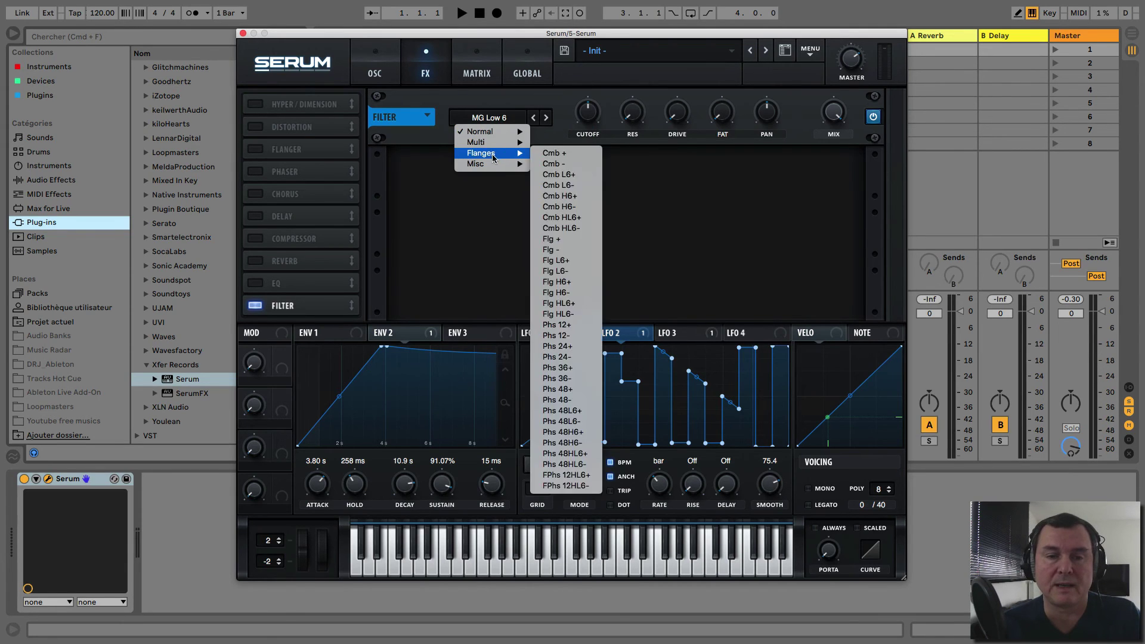
click(378, 74)
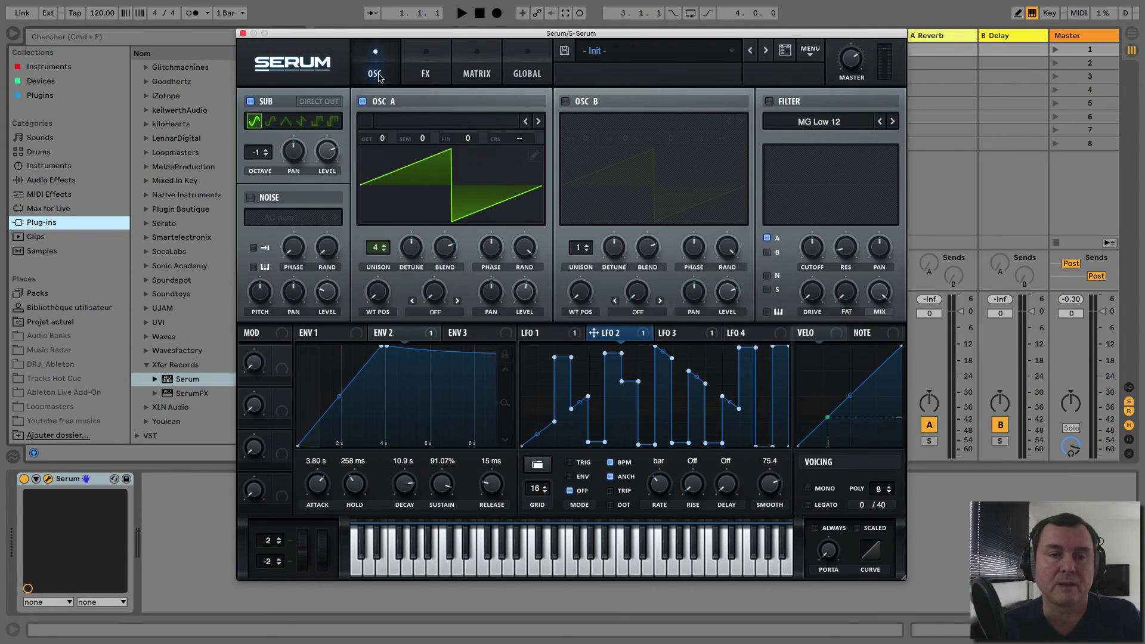
click(803, 125)
mouse_move(805, 140)
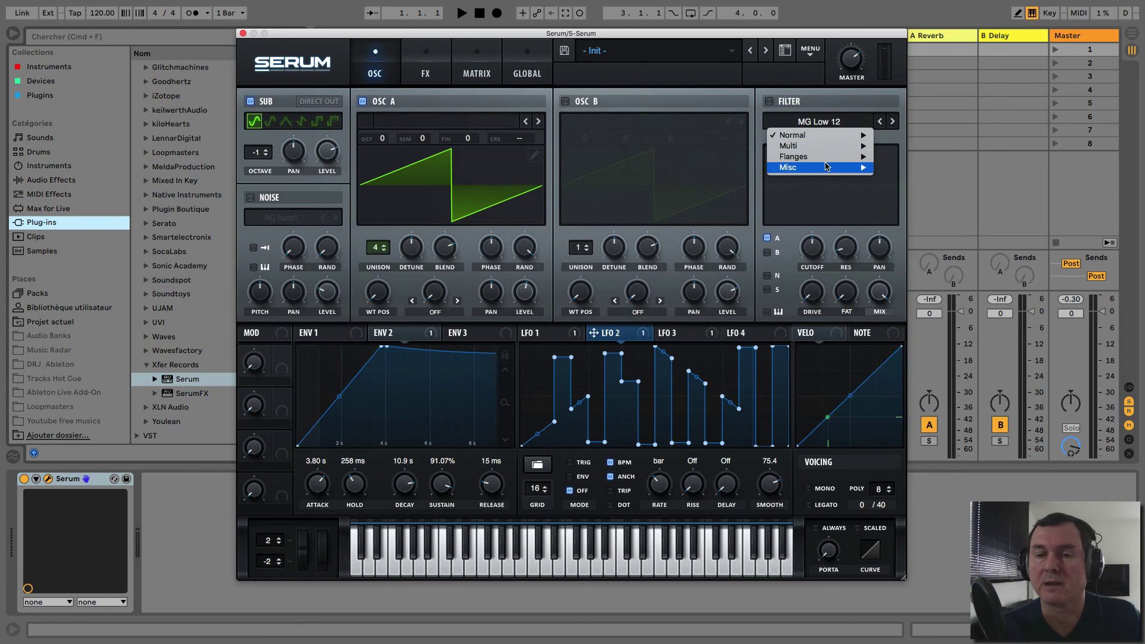
click(432, 77)
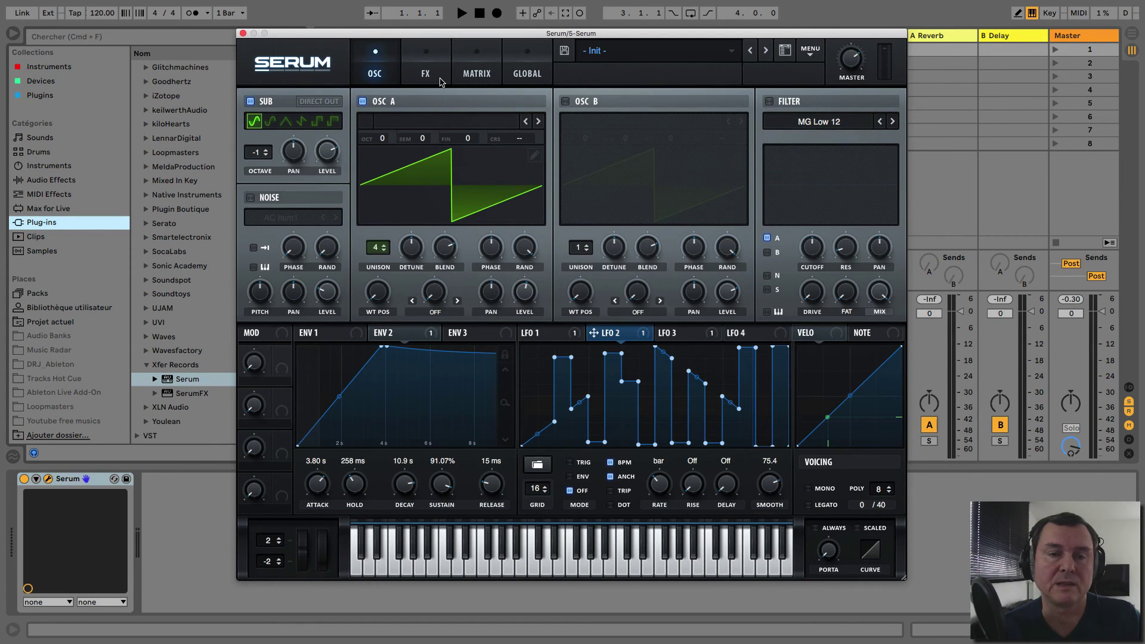
click(433, 77)
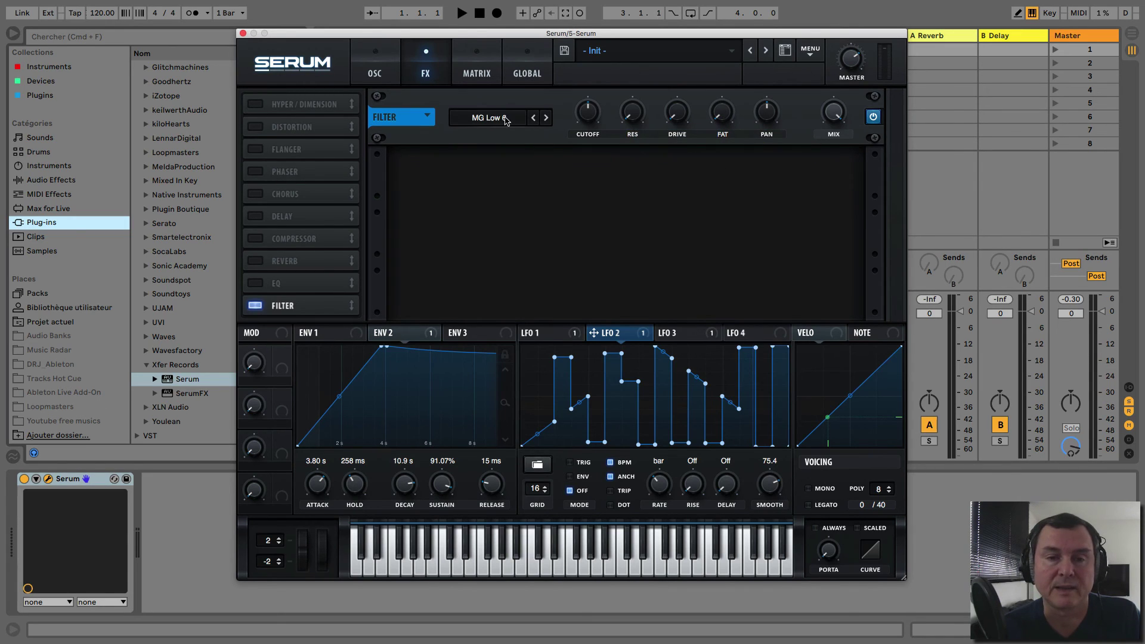
Step the effect filter's type to Low 6, and try LP 12 from the Multi category
click(544, 119)
click(544, 118)
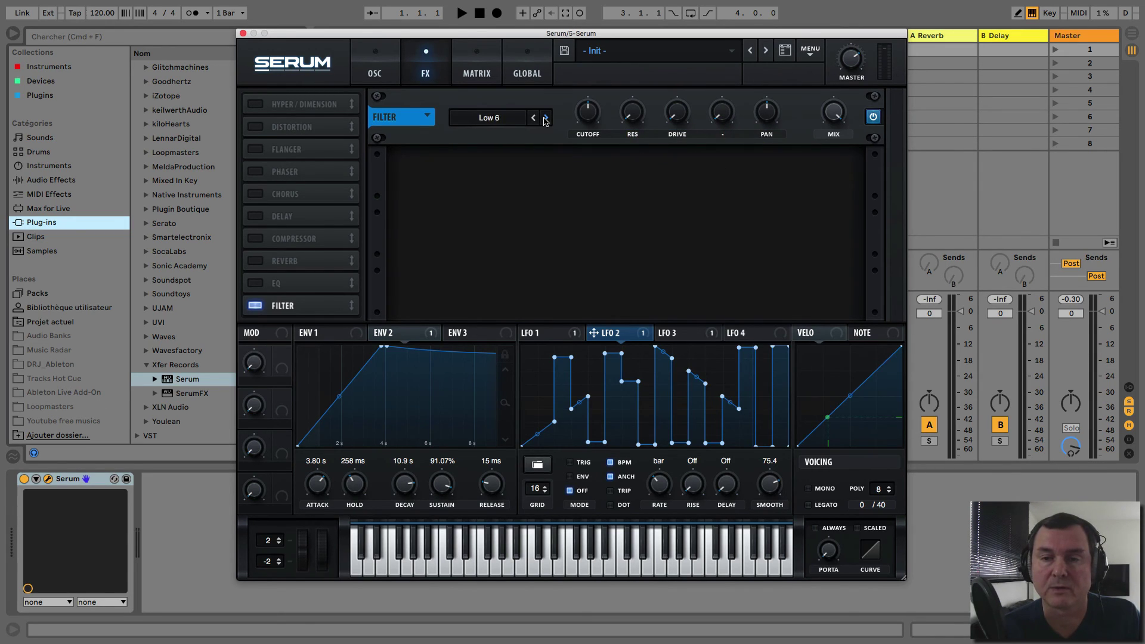
click(506, 117)
mouse_move(498, 146)
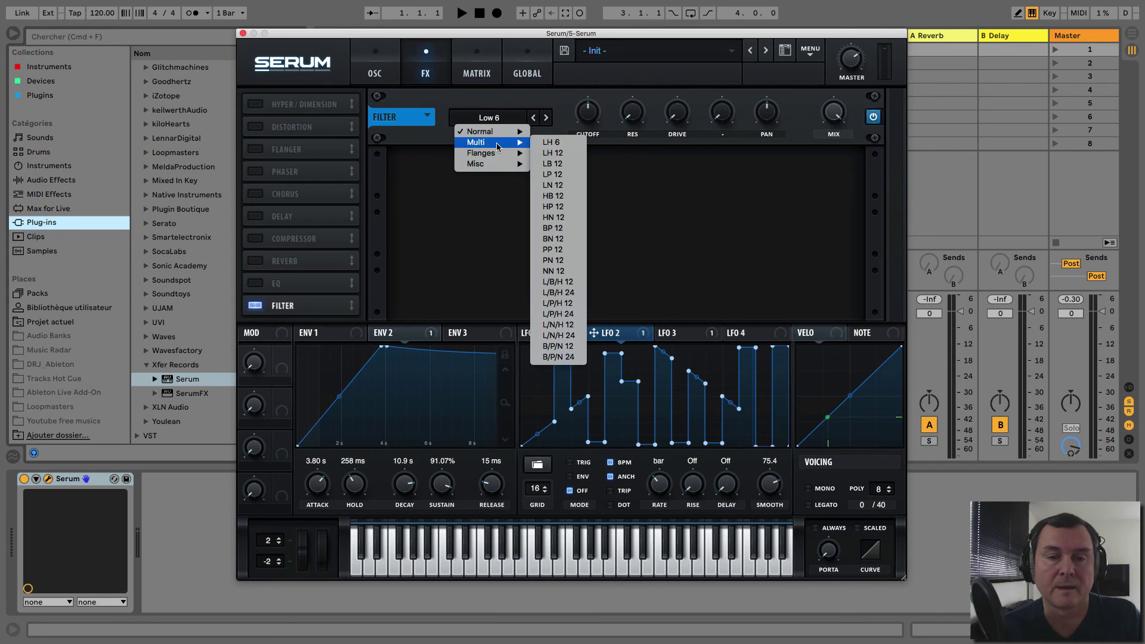
click(552, 174)
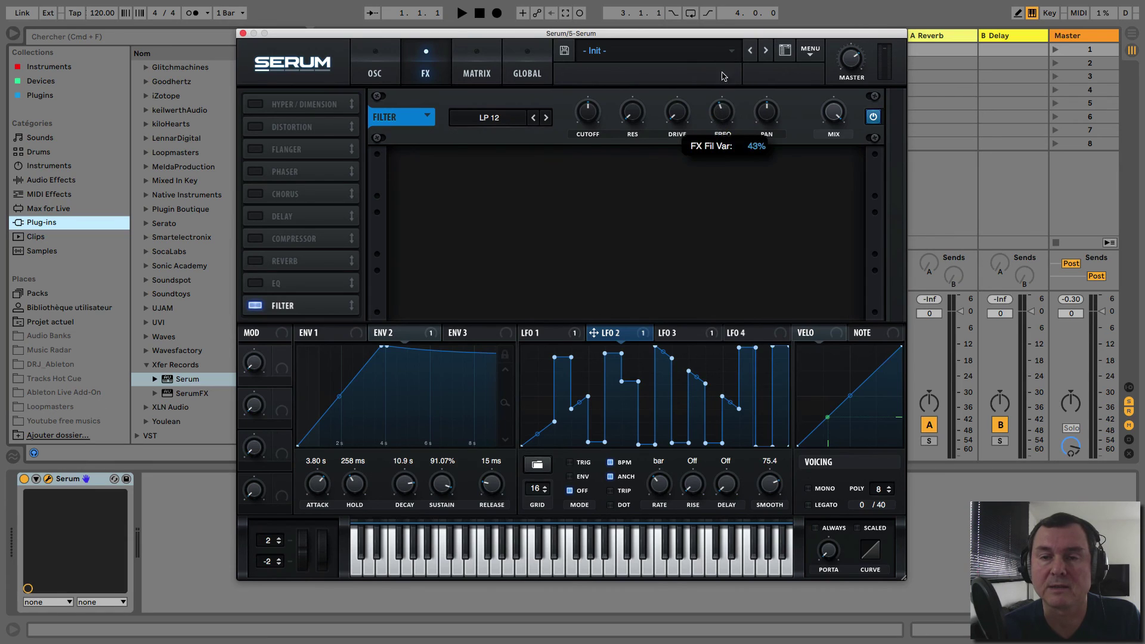
Set the effect filter's type to Cmb L6- from the Flanges category
click(502, 123)
mouse_move(499, 153)
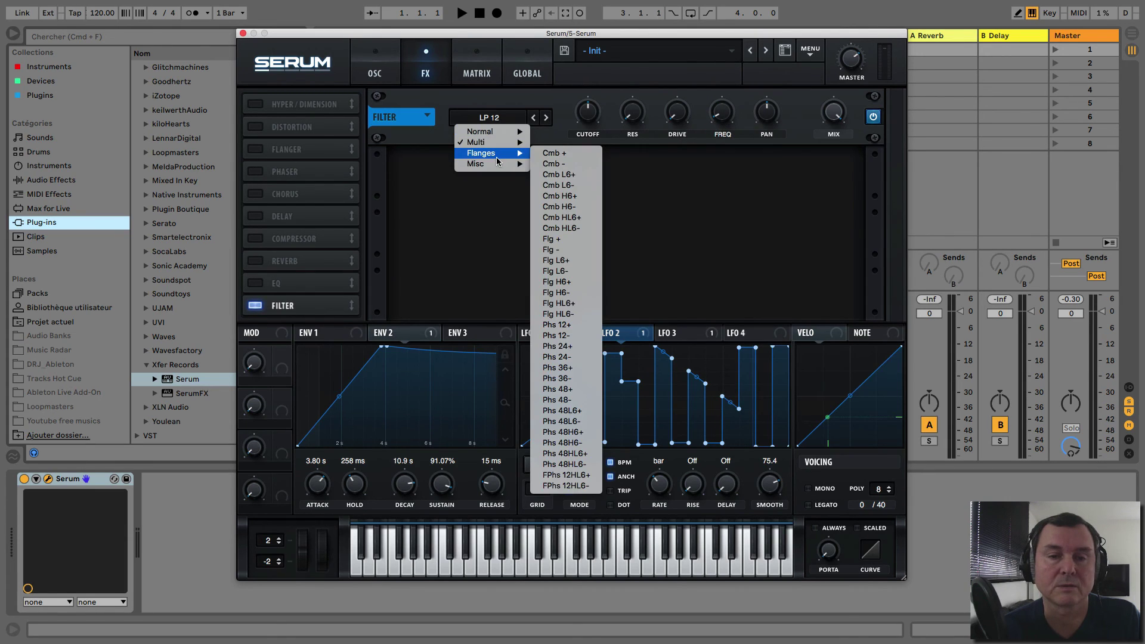
click(563, 186)
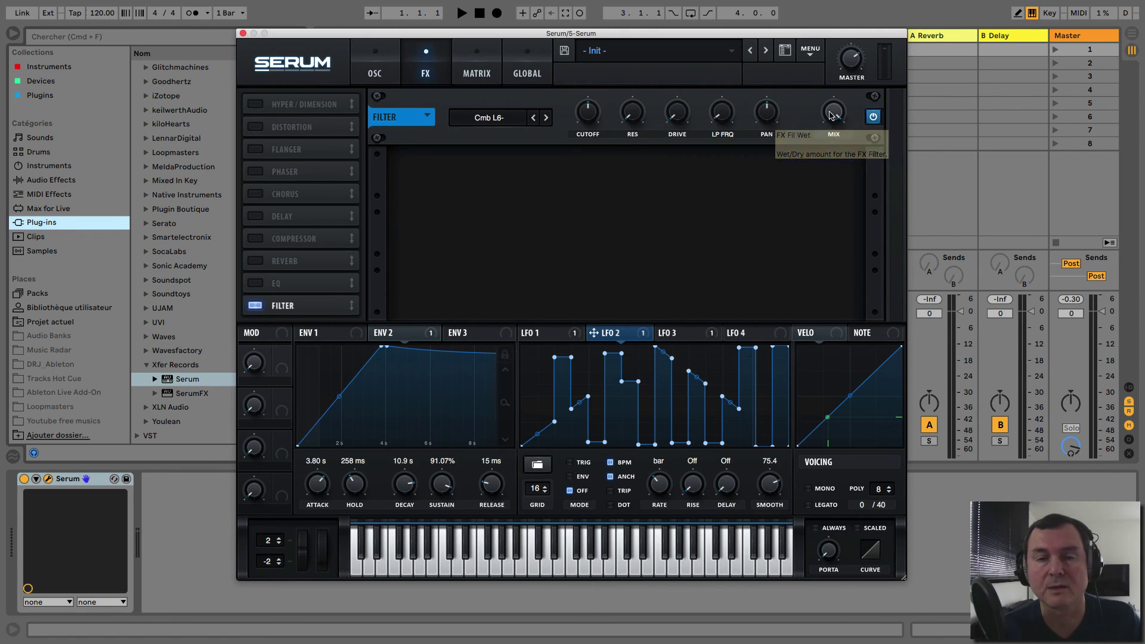
Switch the Filter effect off, and glance at the oscillator page before returning to the effects page
click(257, 306)
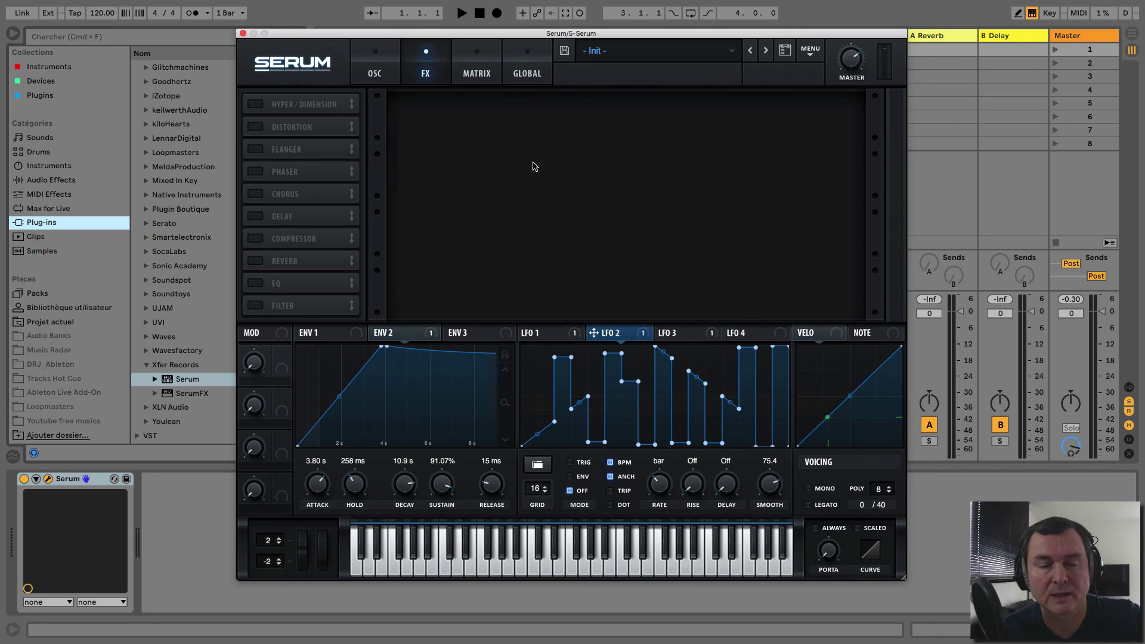
click(377, 74)
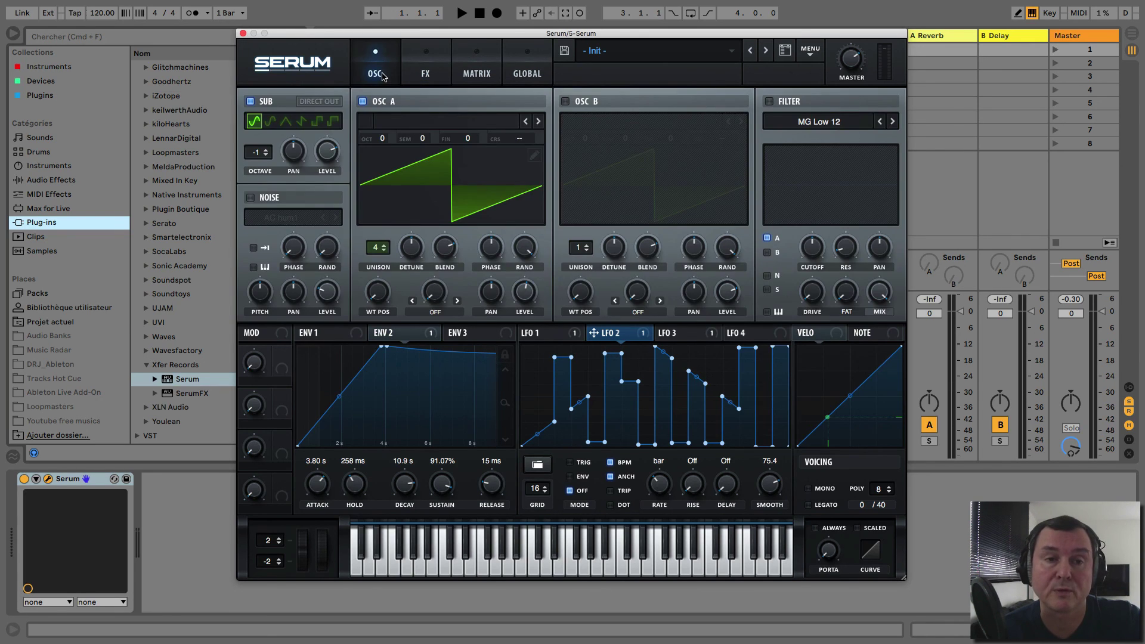
click(425, 74)
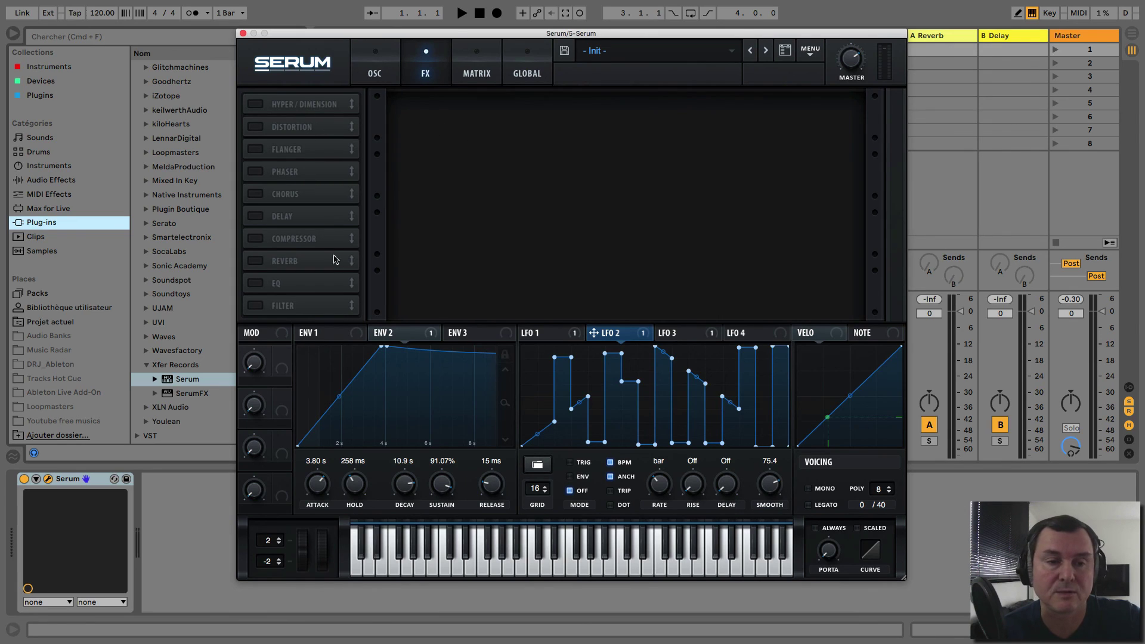